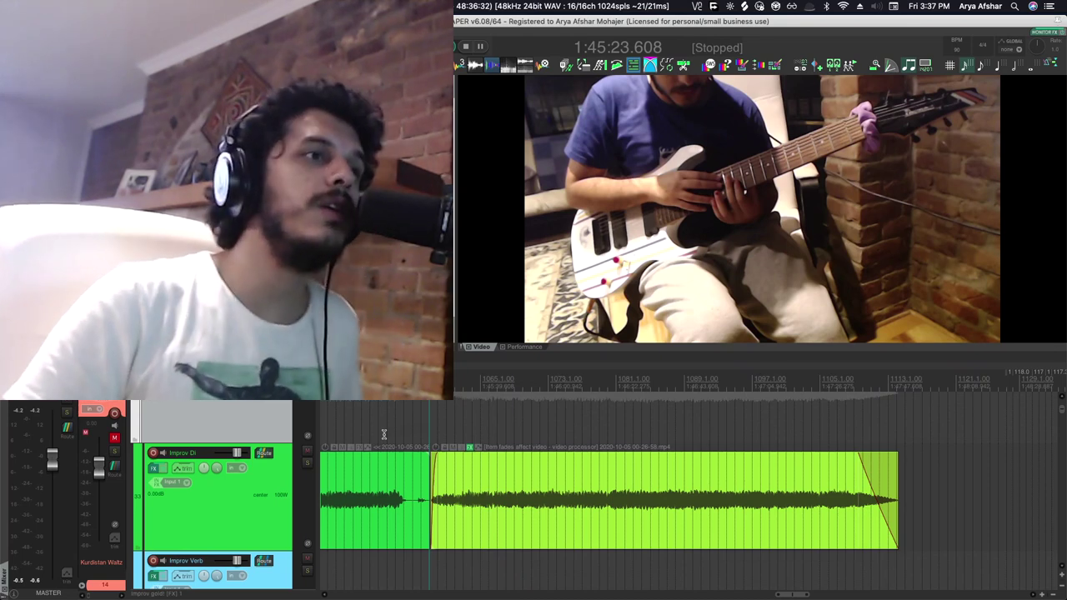
# - Play two passages of the green guitar video item on the Improv Di track, from 1:45:23.608 and from 1:45:42.275
pyautogui.press('space')
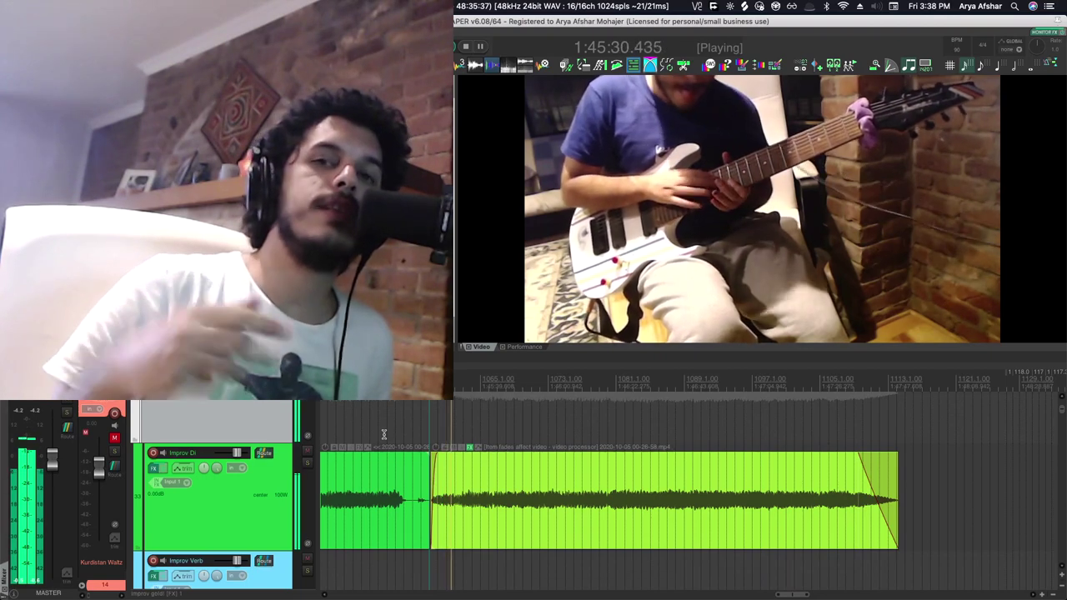
pyautogui.click(487, 411)
pyautogui.press('space')
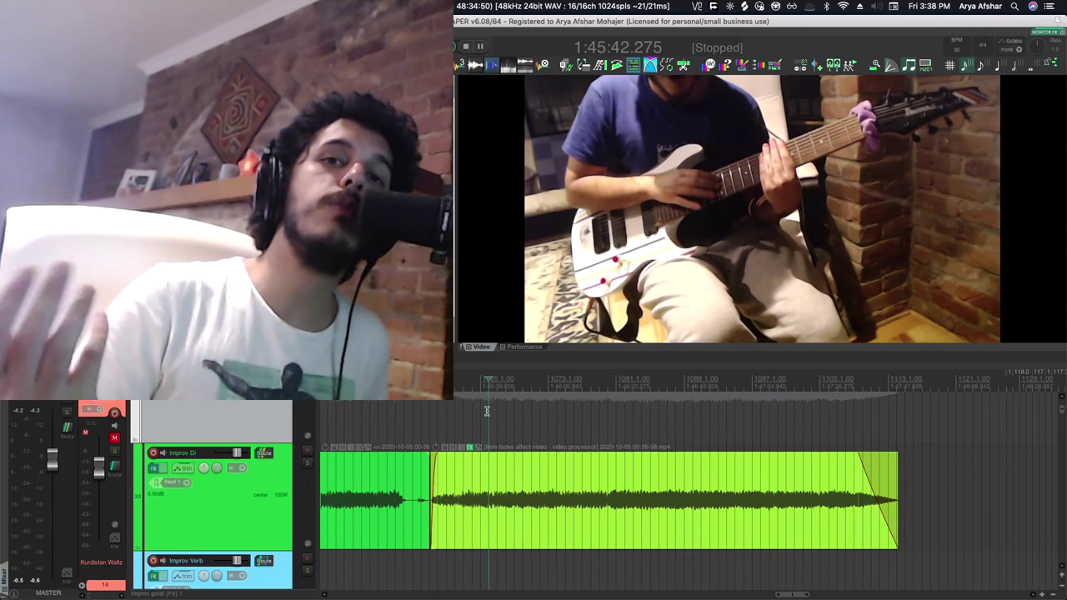
pyautogui.press('space')
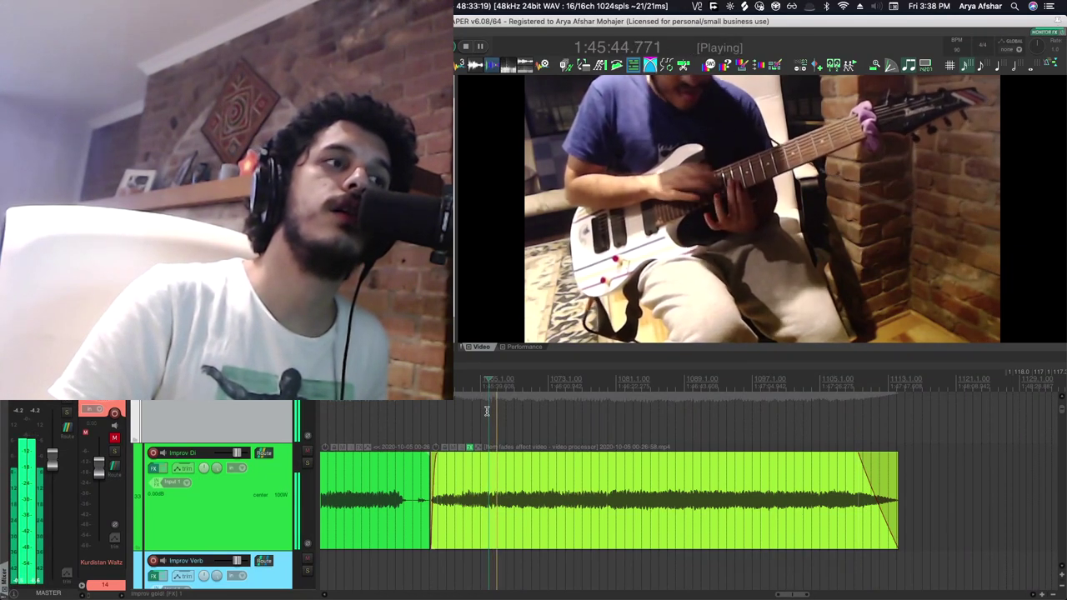
pyautogui.press('space')
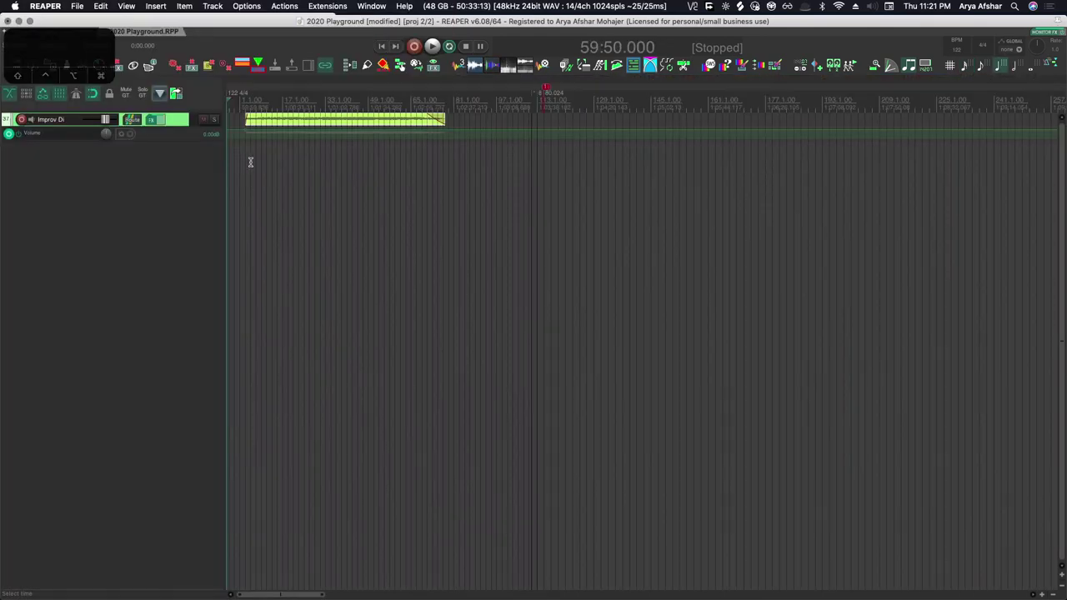
# - Play the beginning of the guitar item on the Improv Di track from just before its start
pyautogui.scroll(5, 279, 205)
pyautogui.hscroll(-2, 309, 201)
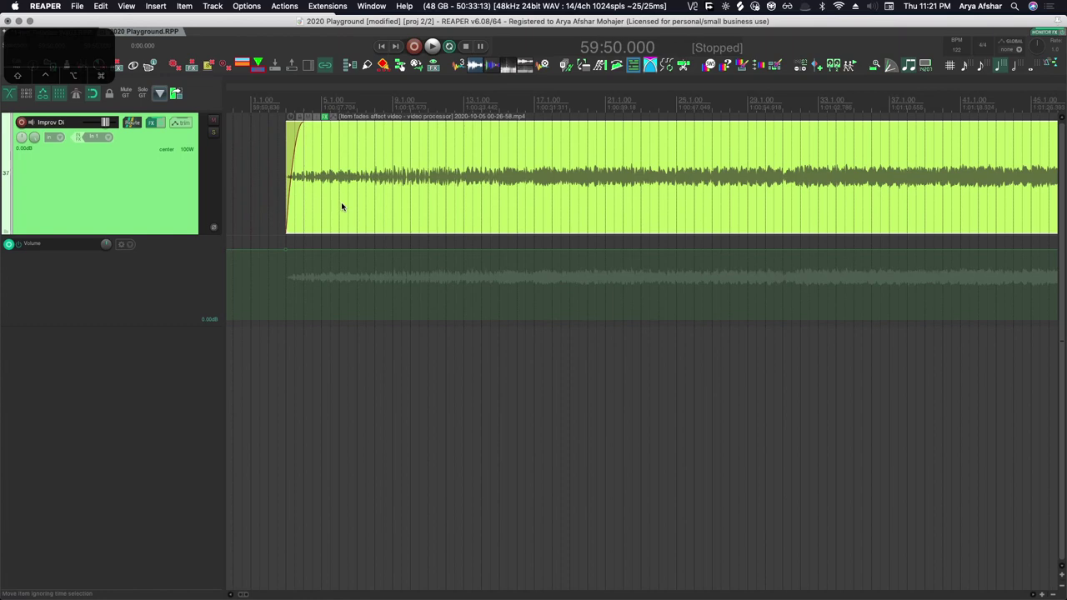
pyautogui.click(279, 133)
pyautogui.press('space')
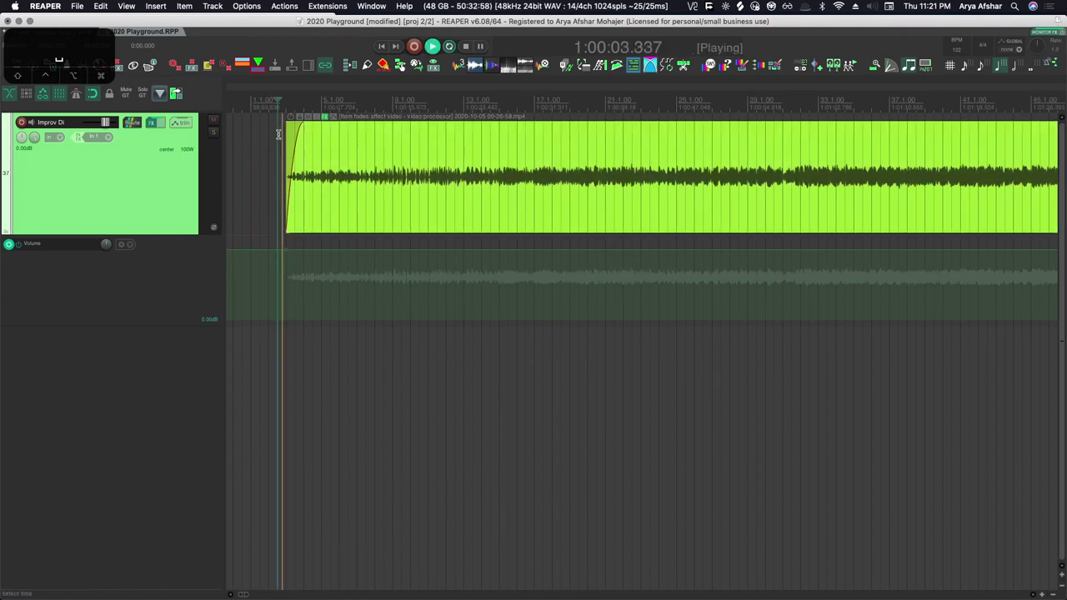
pyautogui.press('space')
# - Remove the fade-in at the start of the guitar item and briefly play from just before it
pyautogui.scroll(4, 300, 196)
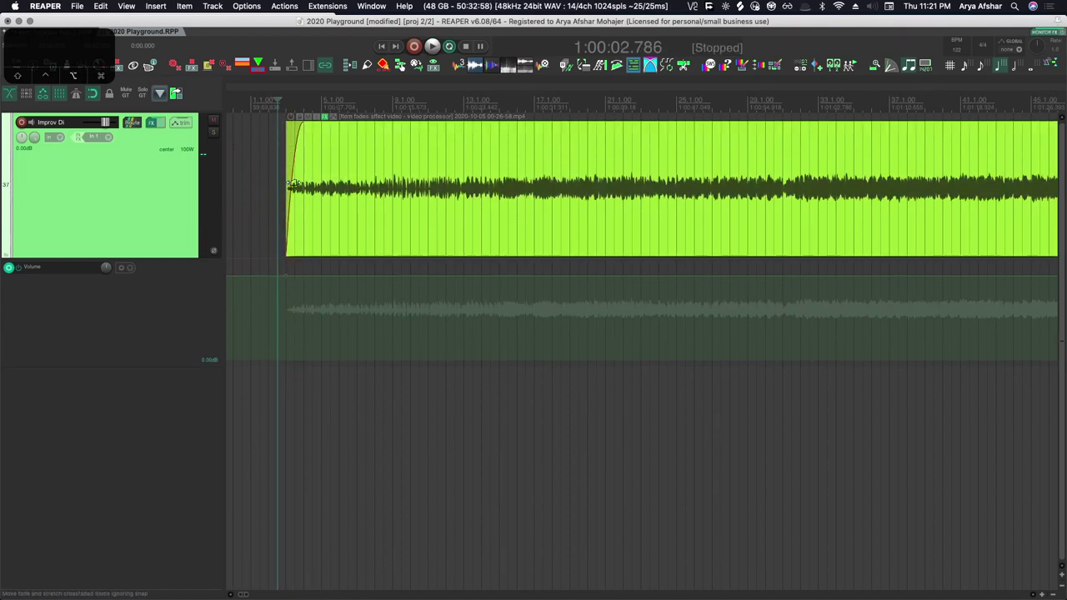
pyautogui.scroll(5, 302, 200)
pyautogui.hscroll(-5, 303, 208)
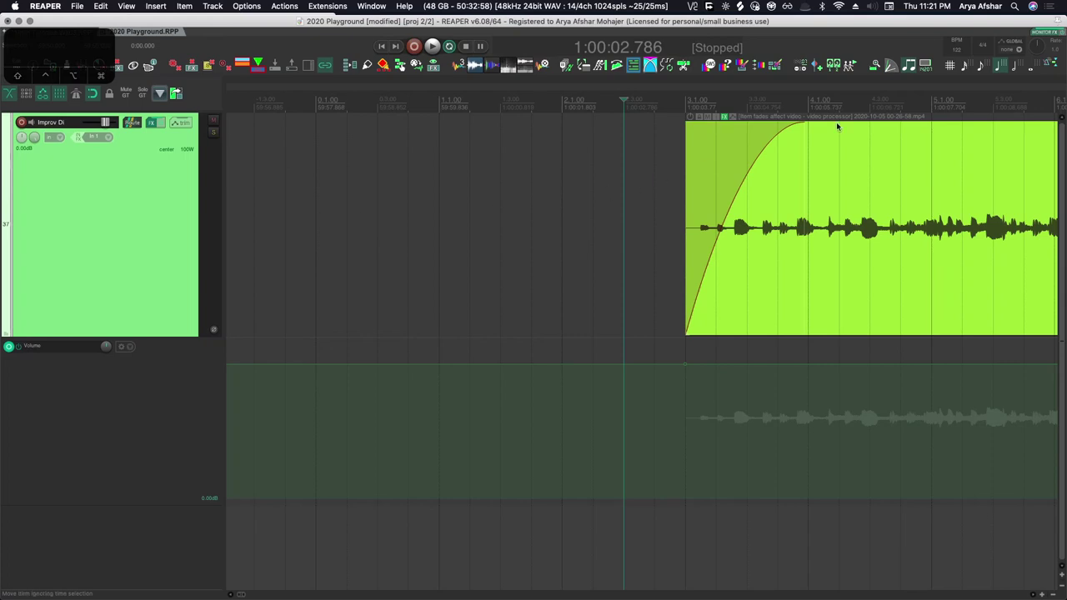
pyautogui.moveTo(802, 121); pyautogui.dragTo(620, 124)
pyautogui.press('space')
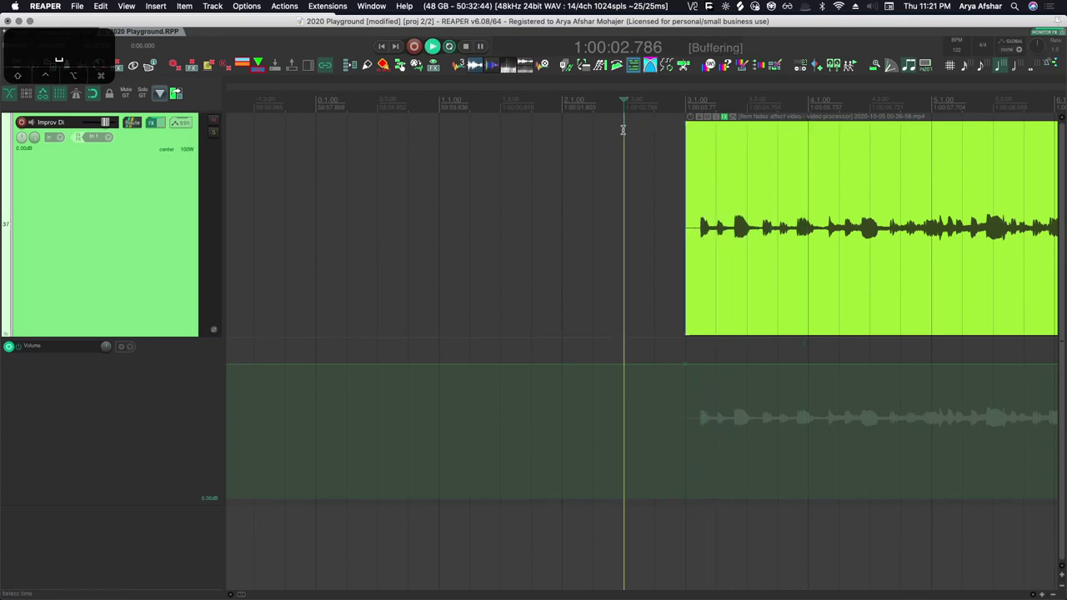
pyautogui.press('space')
# - Move the guitar item so that the onset of its first note sits exactly on measure 4.1.00
pyautogui.moveTo(738, 195); pyautogui.dragTo(829, 200)
pyautogui.scroll(3, 826, 200)
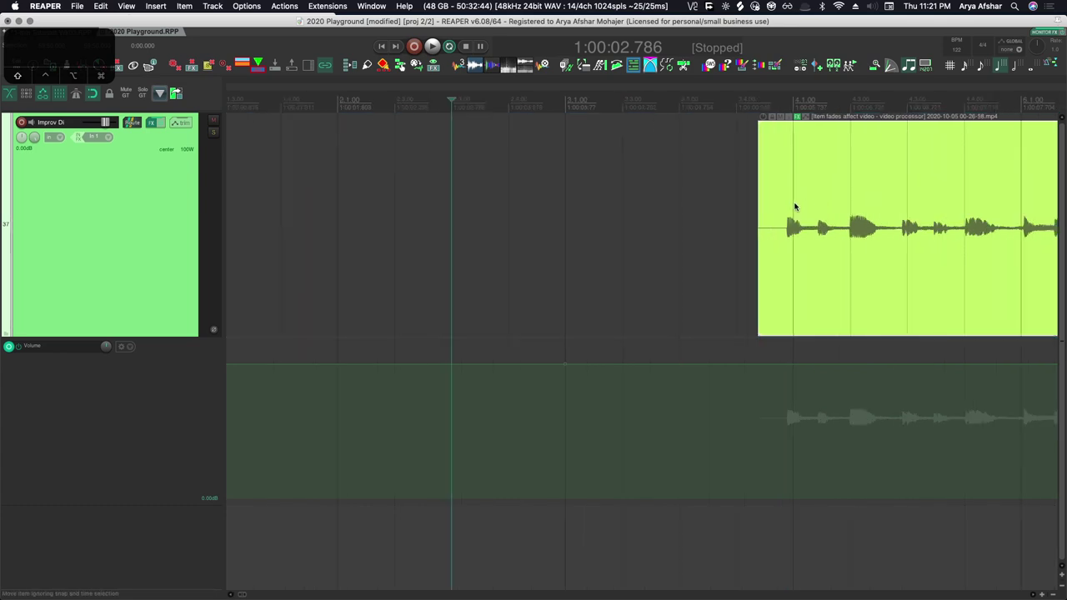
pyautogui.hscroll(1, 792, 183)
pyautogui.click(775, 97)
pyautogui.scroll(4, 772, 219)
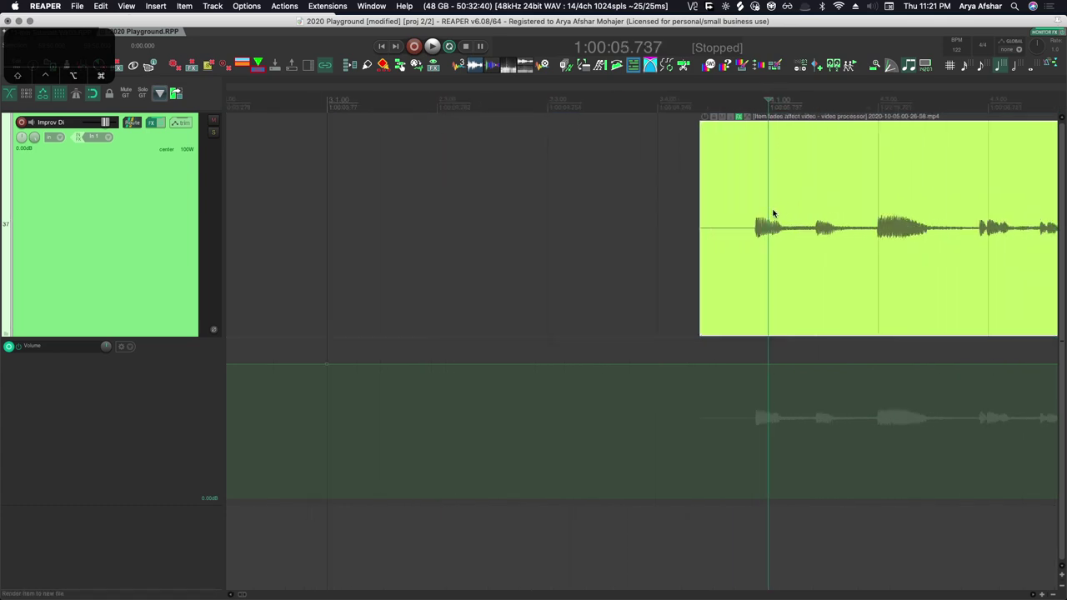
pyautogui.moveTo(790, 242); pyautogui.dragTo(810, 240)
pyautogui.scroll(5, 800, 239)
pyautogui.scroll(-4, 653, 260)
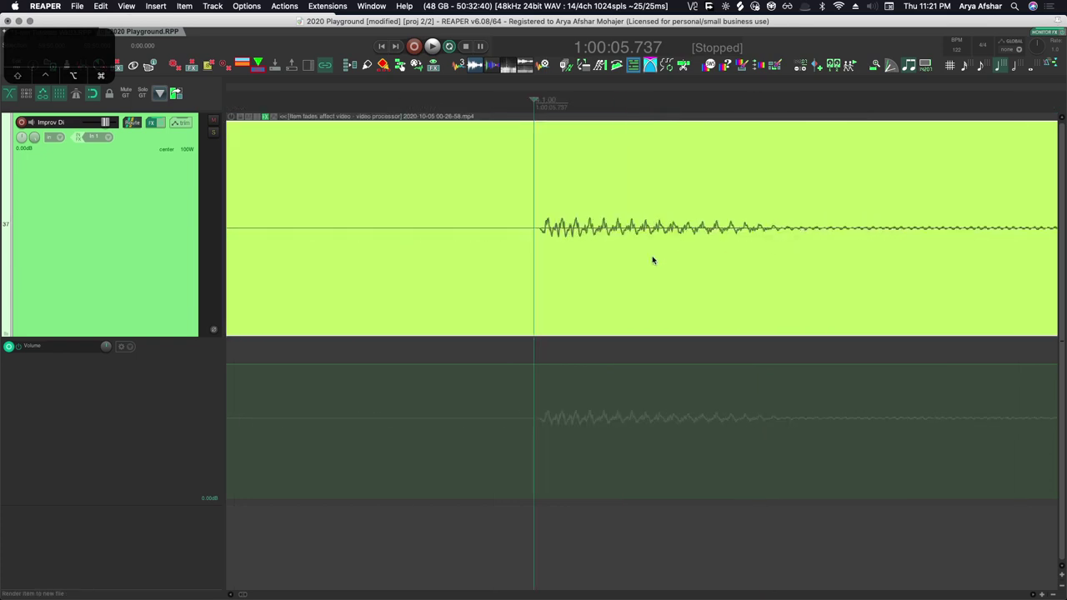
pyautogui.moveTo(601, 241); pyautogui.dragTo(595, 243)
pyautogui.scroll(-4, 595, 244)
pyautogui.scroll(-4, 595, 243)
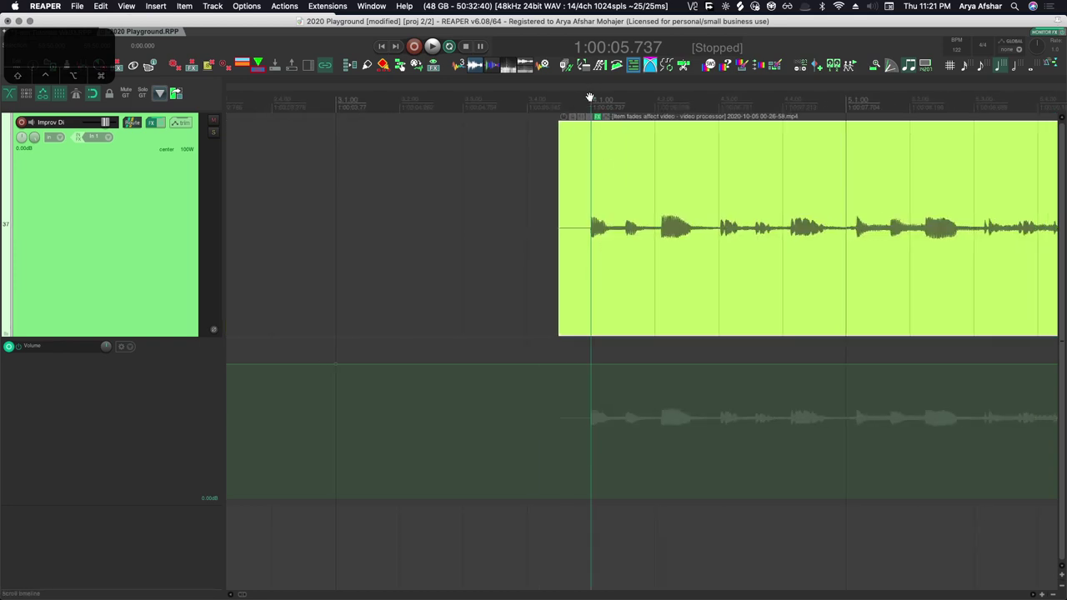
# - Insert a 122 BPM tempo marker at measure 4.1.00 and play the first notes from there
pyautogui.hotkey('shift', 'c')
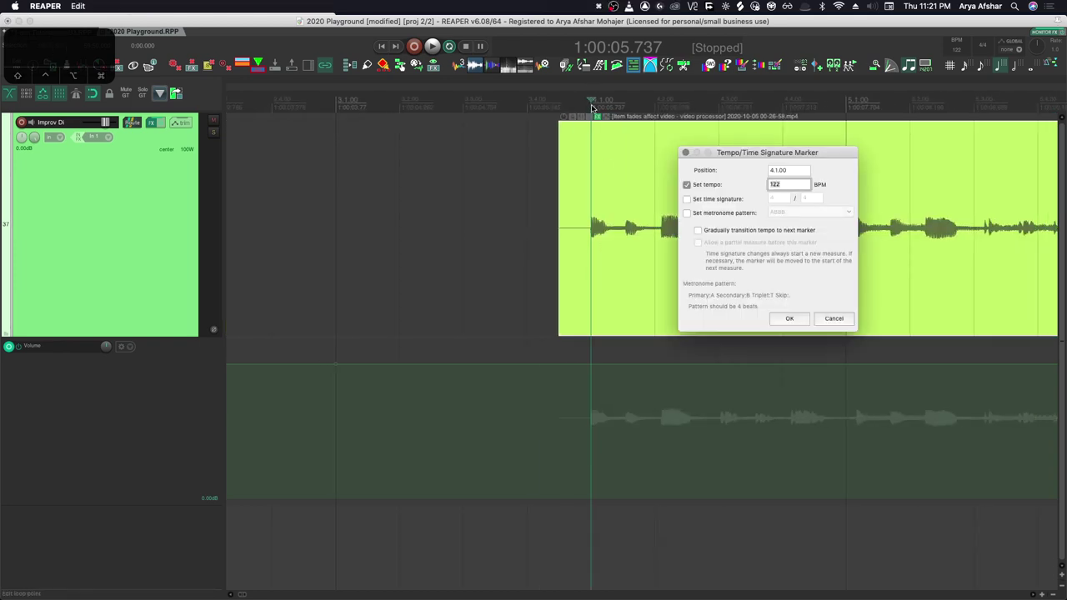
pyautogui.press('Return')
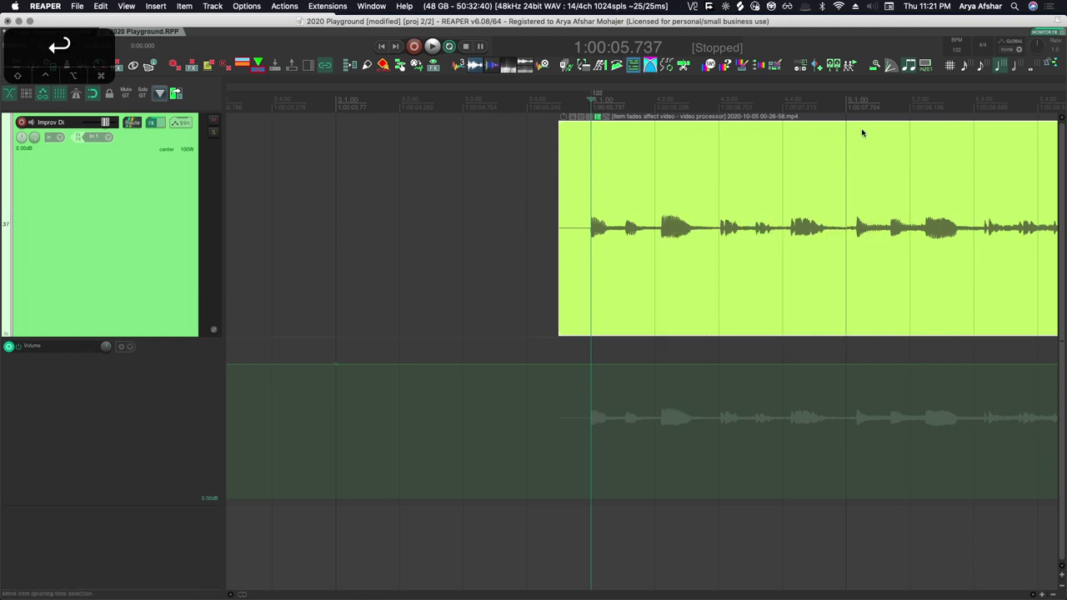
pyautogui.press('space')
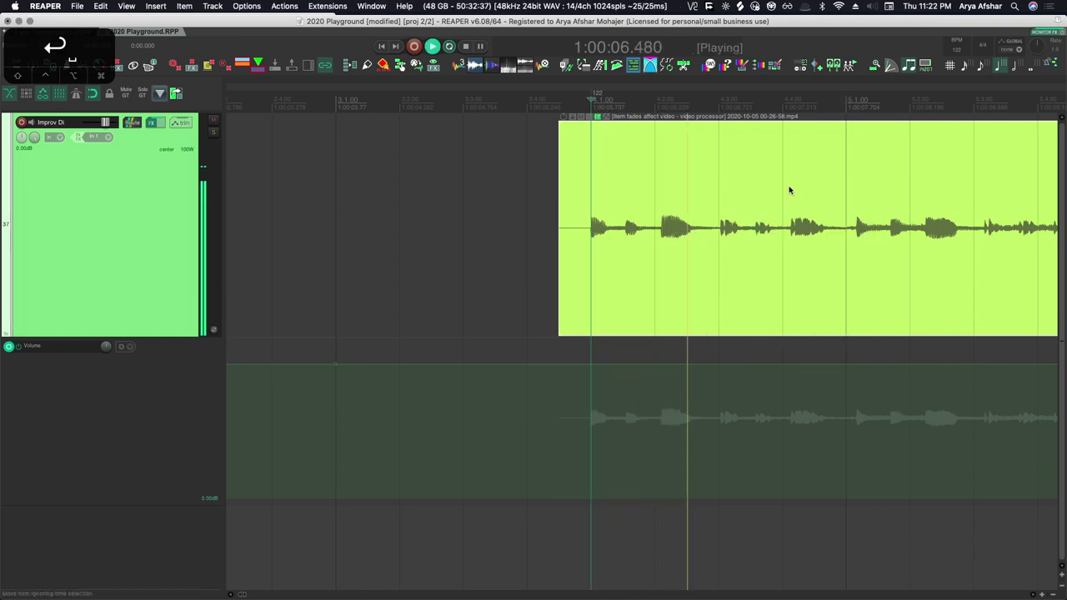
pyautogui.press('space')
# - Locate the first note of the second bar and insert a 122 BPM tempo marker at measure 5.1.00
pyautogui.hscroll(1, 859, 202)
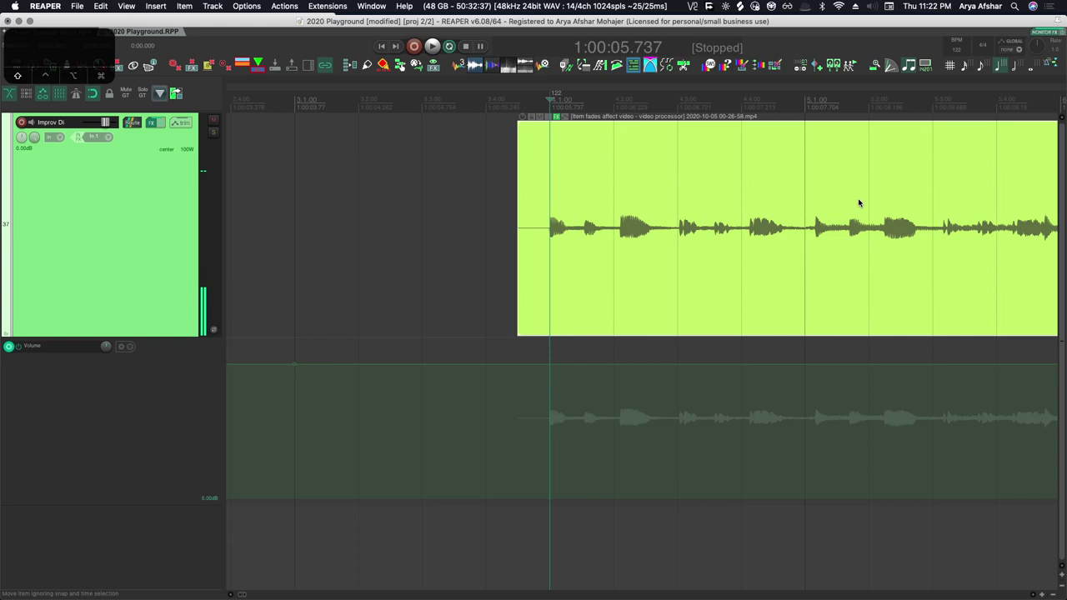
pyautogui.press('Tab')
pyautogui.press('Tab')
pyautogui.scroll(3, 815, 227)
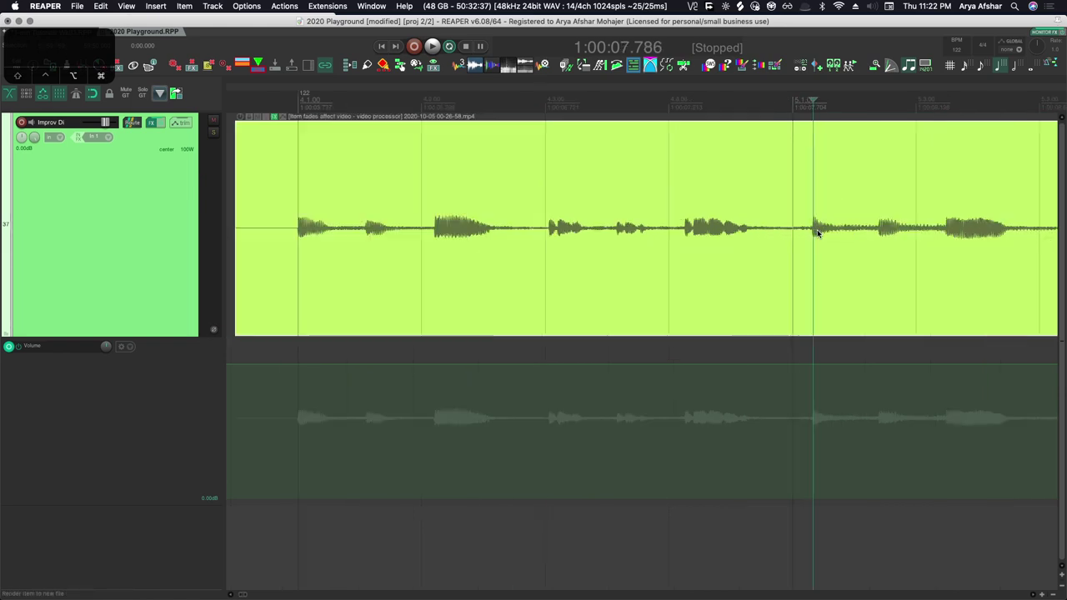
pyautogui.click(755, 98)
pyautogui.hotkey('shift', 'c')
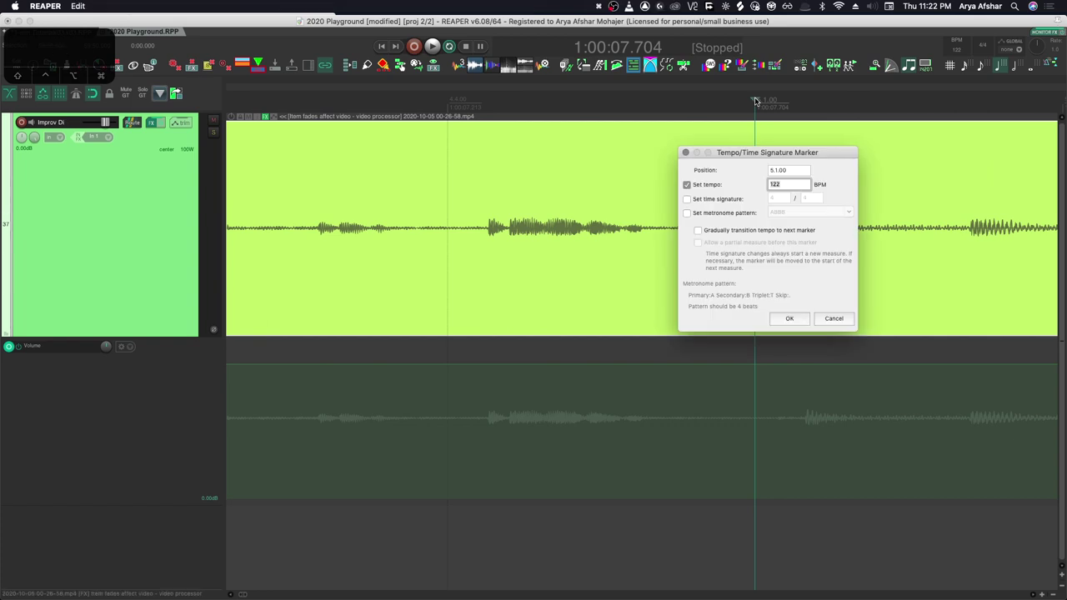
pyautogui.click(788, 318)
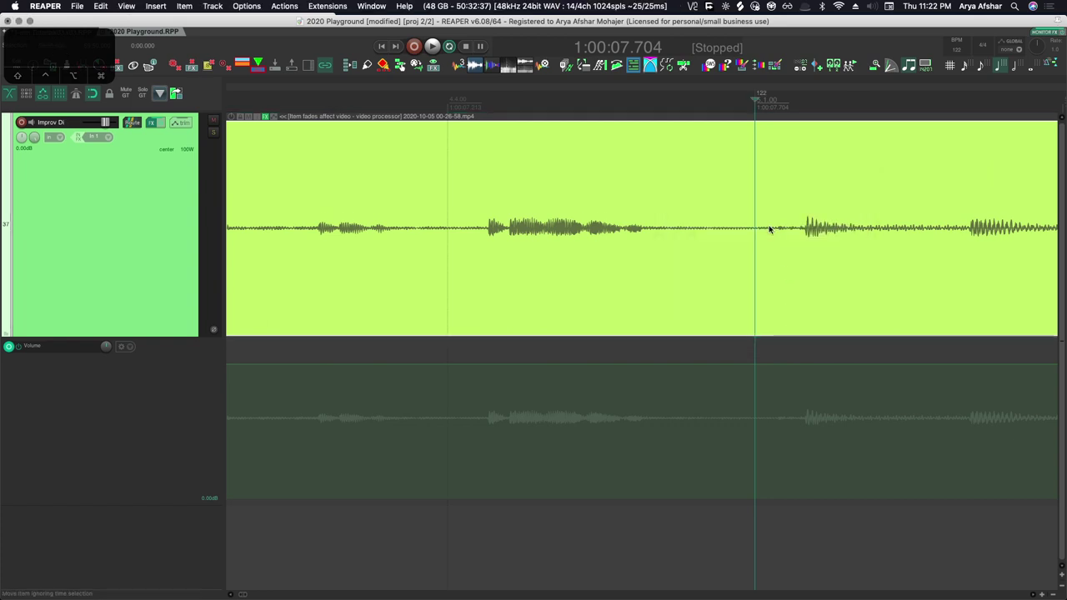
# - Align the tempo marker of measure 5.1.00 with the note onset at 1:00:07.786
pyautogui.press('Tab')
pyautogui.moveTo(762, 98); pyautogui.dragTo(813, 100)
pyautogui.scroll(-5, 757, 170)
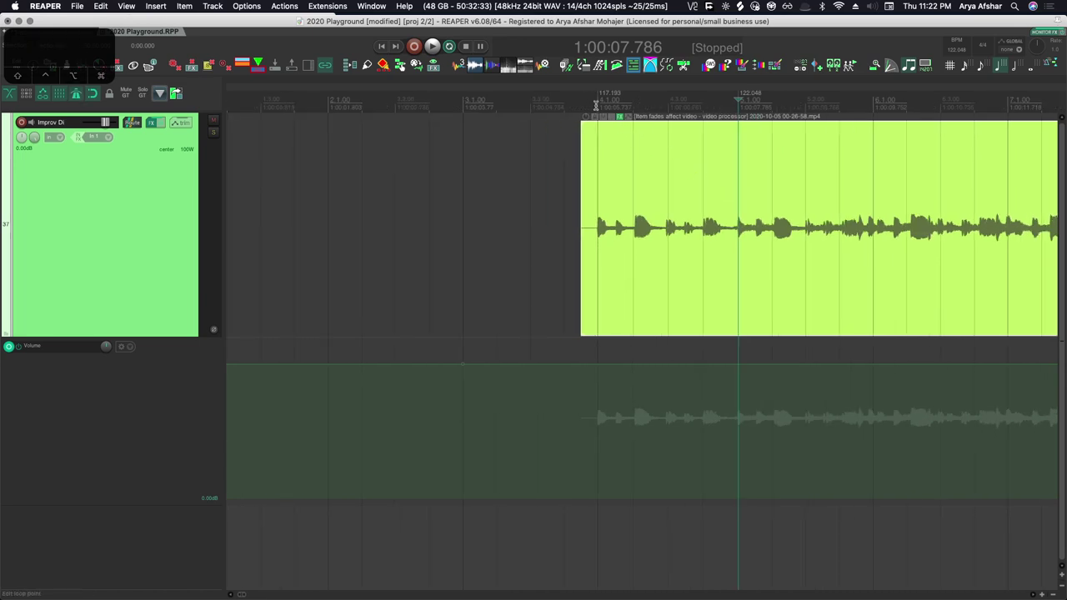
# - Add a project marker at measure 4.1.00 and play the tempo-mapped opening from there
pyautogui.click(596, 105)
pyautogui.press('space')
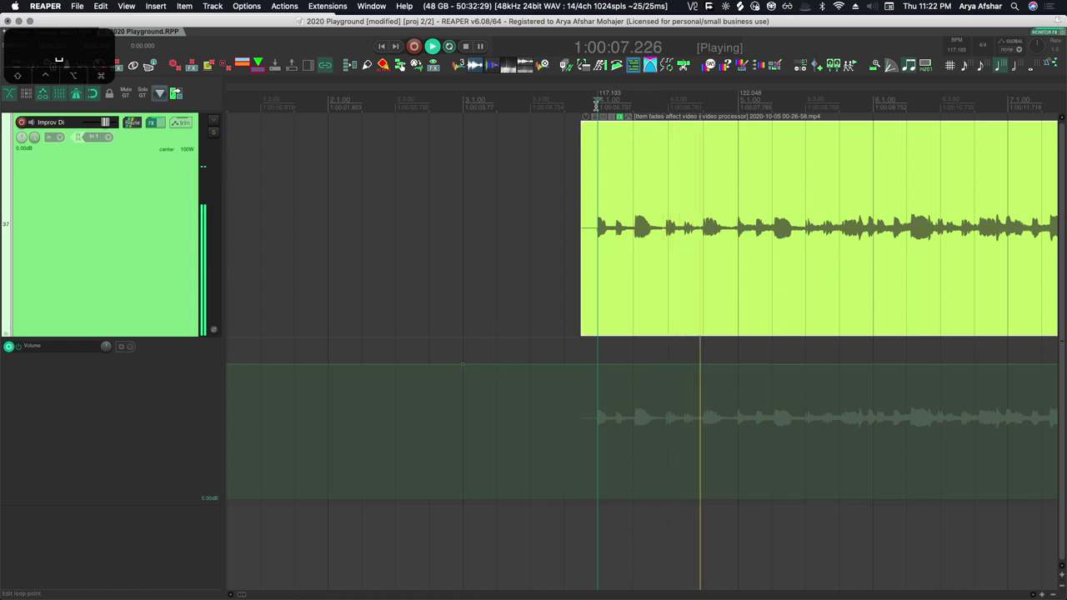
pyautogui.press('space')
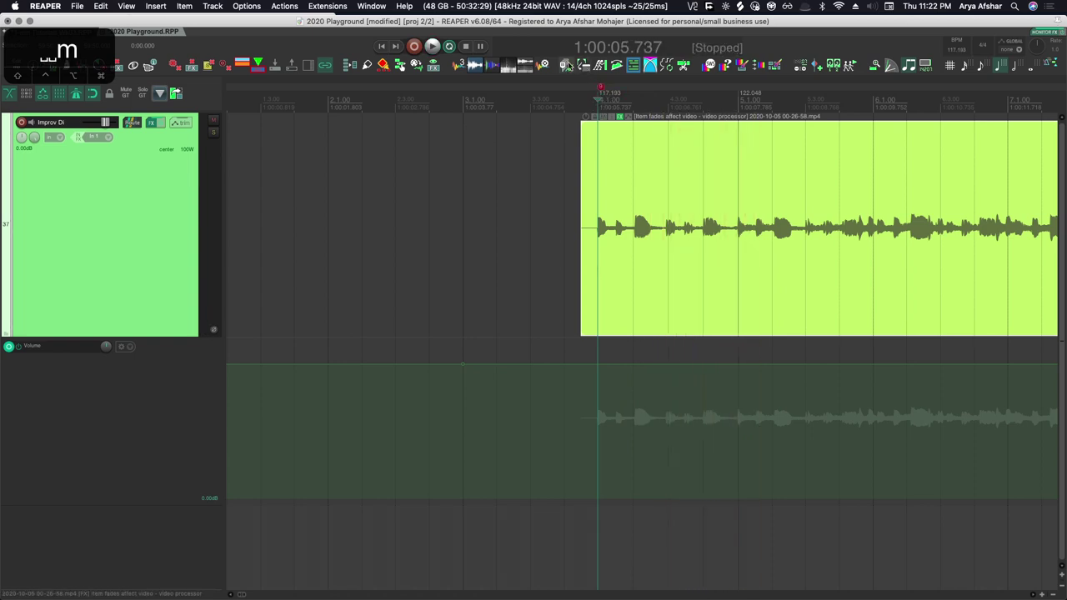
pyautogui.press('space')
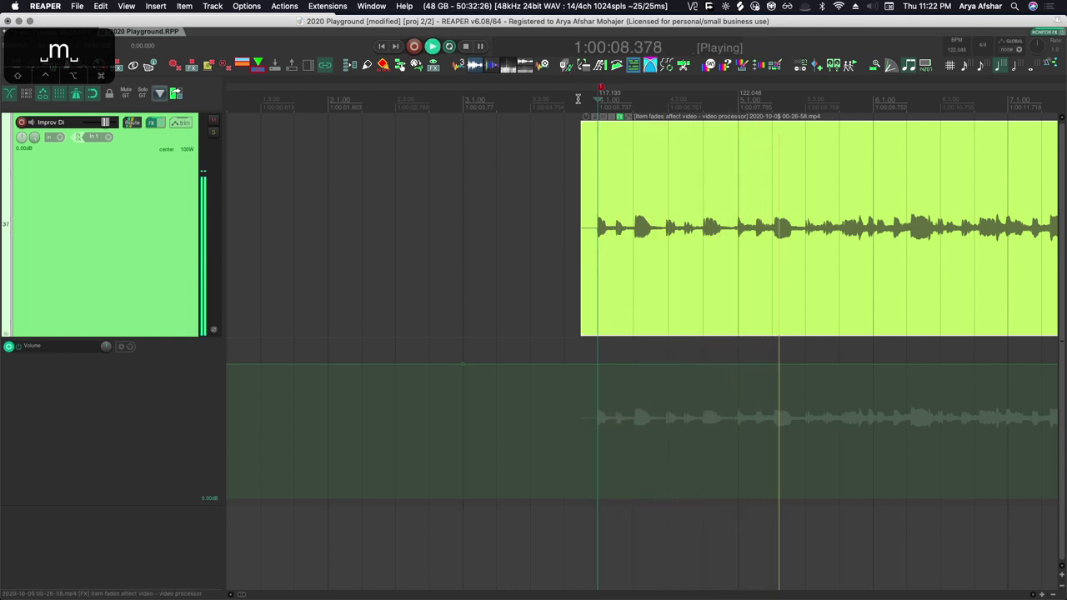
pyautogui.press('space')
# - Insert a tempo marker at measure 6.1.00 and align it with the note onset just after it, at about 1:00:09.805
pyautogui.scroll(5, 816, 247)
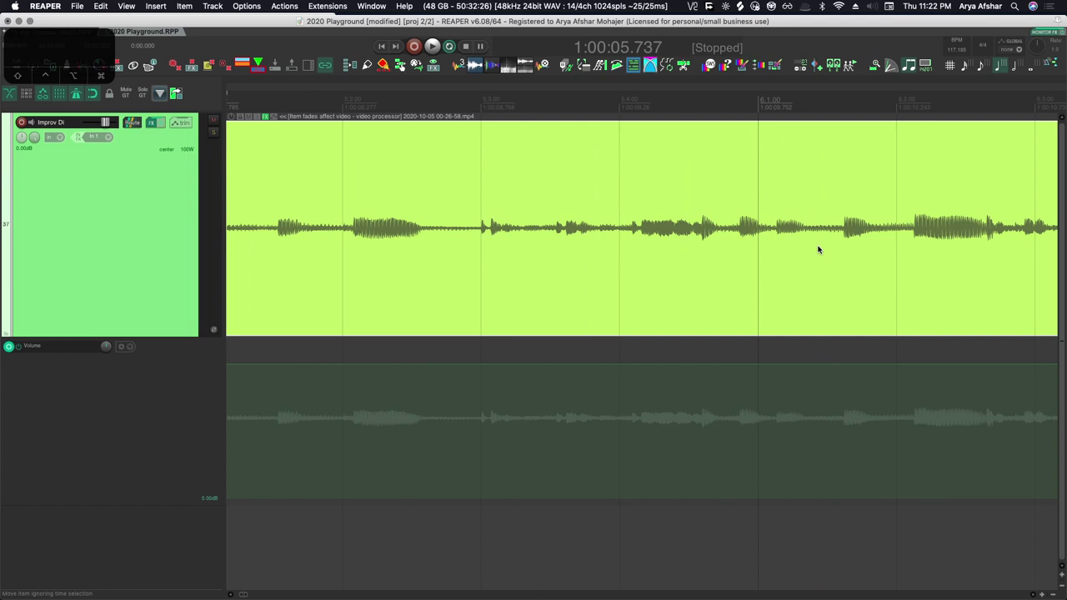
pyautogui.press('space')
pyautogui.press('space')
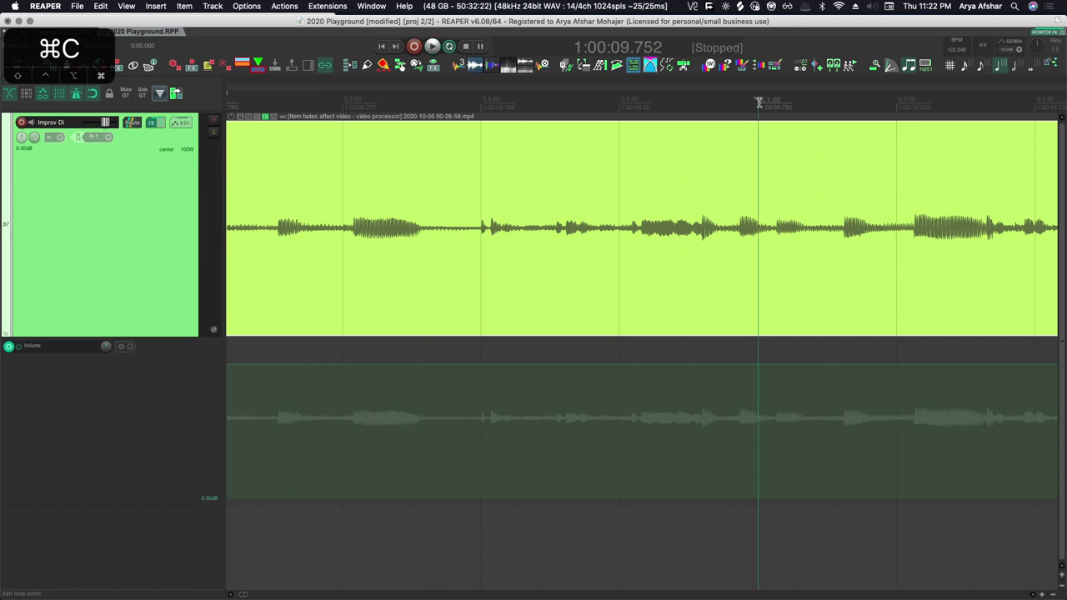
pyautogui.doubleClick(760, 100)
pyautogui.press('Return')
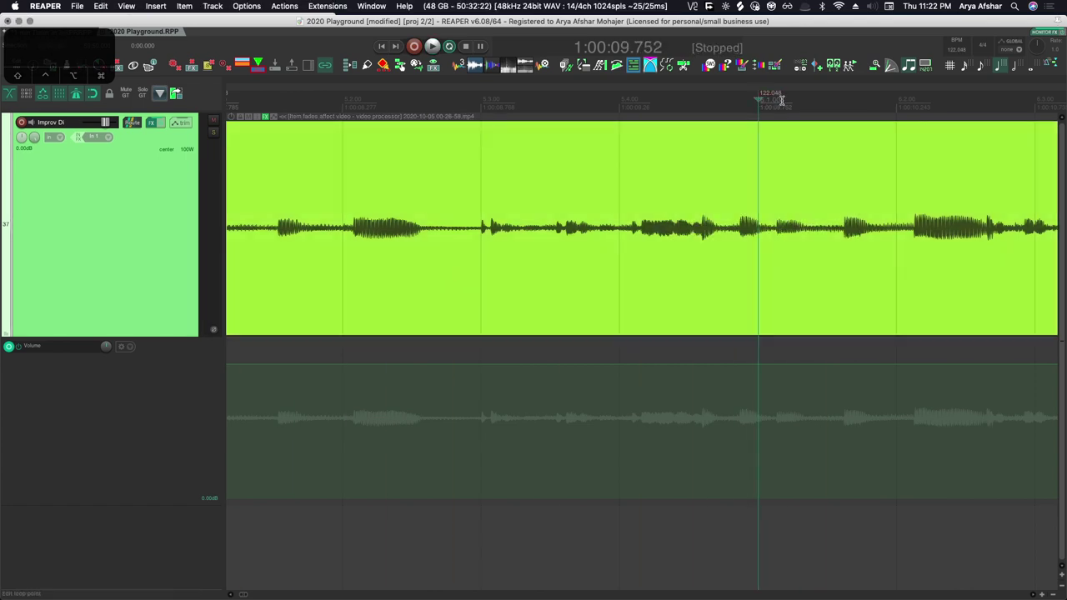
pyautogui.moveTo(770, 96)
pyautogui.mouseDown()
pyautogui.moveTo(788, 99)
pyautogui.moveTo(749, 97)
pyautogui.moveTo(760, 99)
pyautogui.mouseUp()
pyautogui.scroll(-5, 789, 99)
# - Play the mapped bars from measure 4.1.00 and replay around the last beat of measure 6 to find the next downbeat
pyautogui.click(286, 101)
pyautogui.press('space')
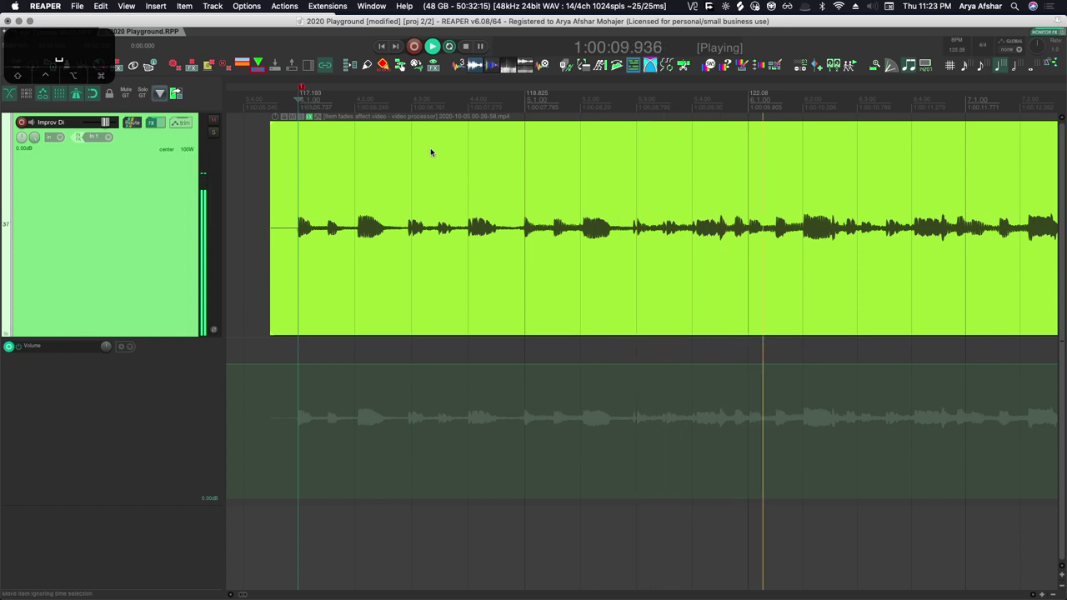
pyautogui.hscroll(3, 500, 188)
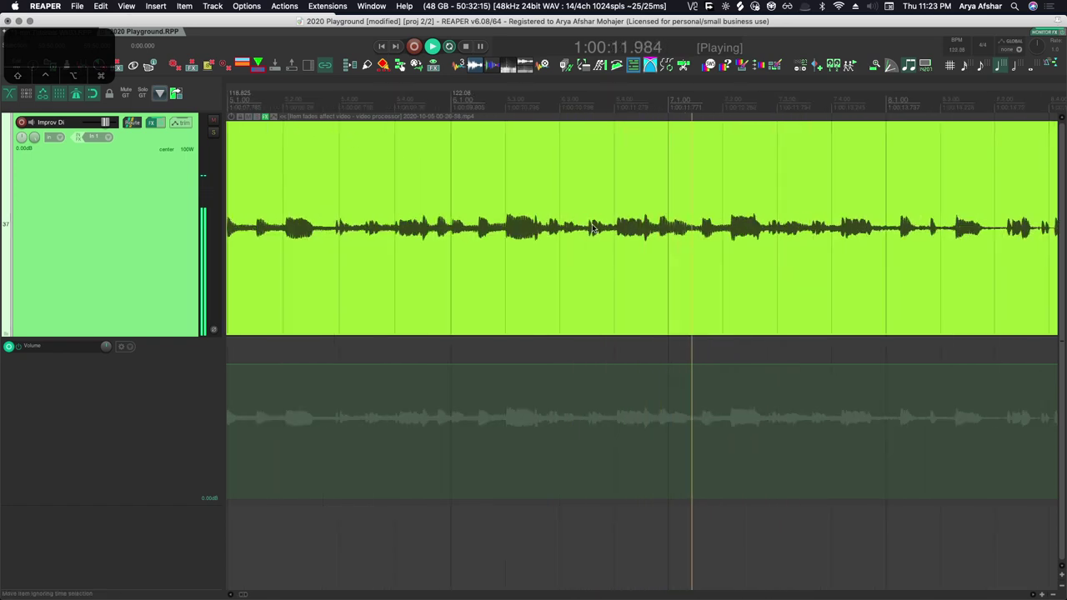
pyautogui.press('space')
pyautogui.click(597, 103)
pyautogui.press('space')
pyautogui.press('space')
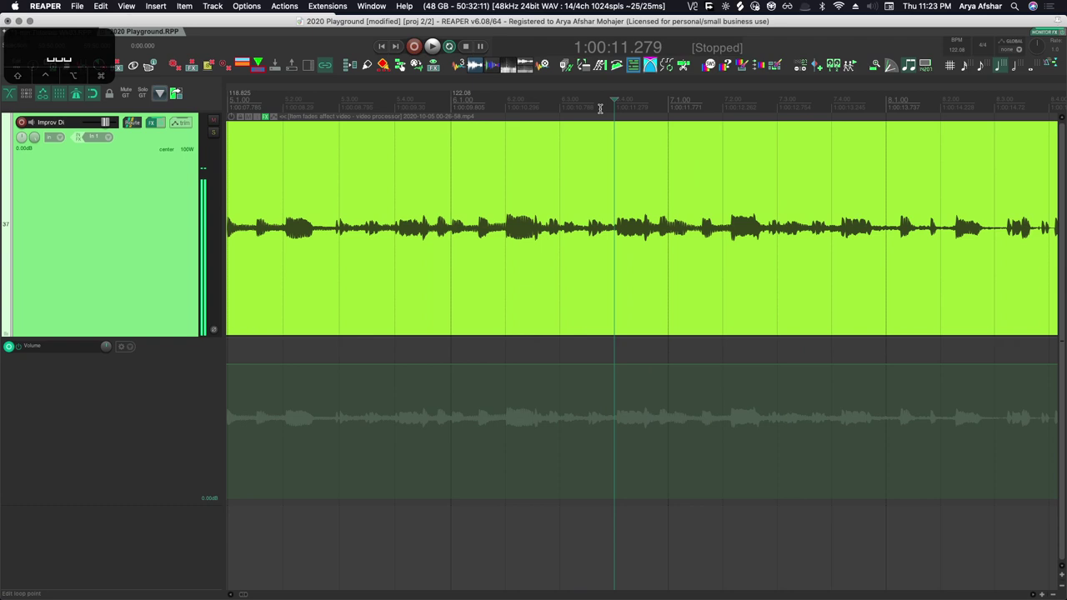
pyautogui.press('space')
pyautogui.press('space')
# - Insert a 122.08 BPM tempo marker at measure 7.1.00
pyautogui.click(669, 100)
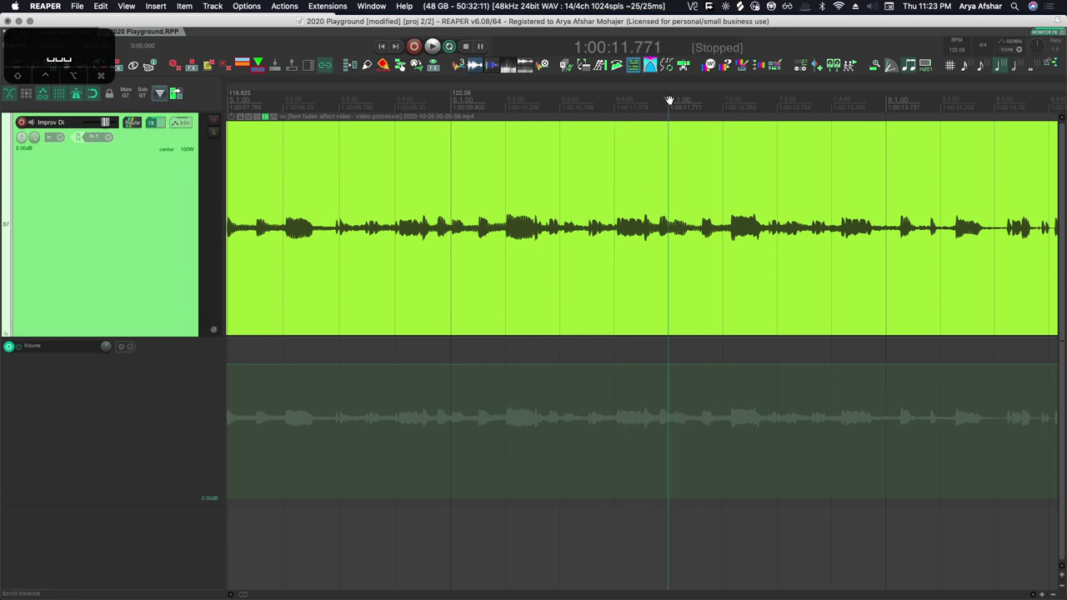
pyautogui.hotkey('shift', 'c')
pyautogui.click(792, 317)
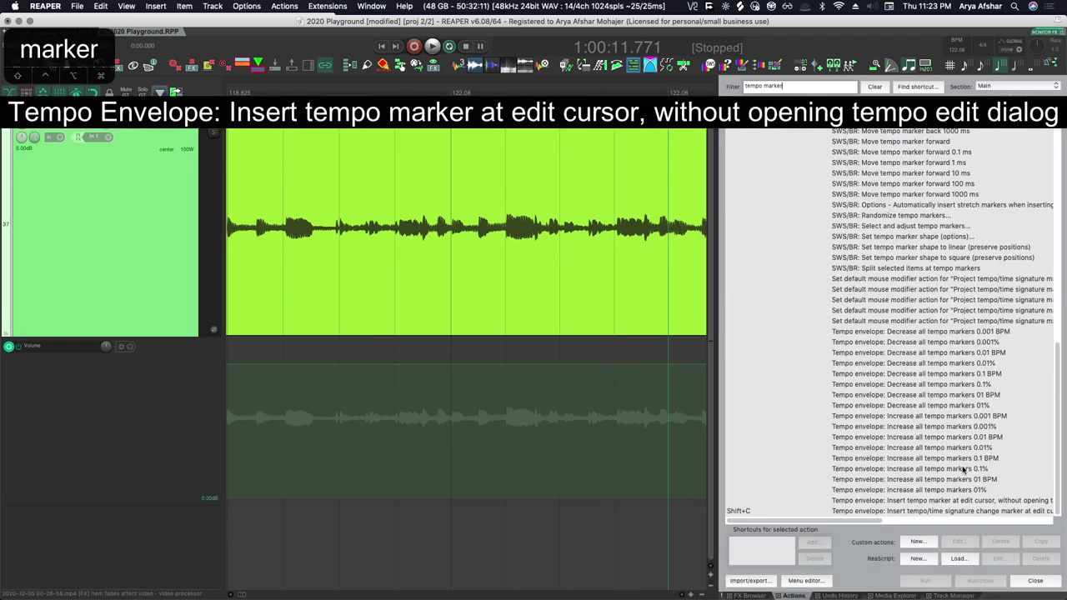
# - Assign Shift+C to the action for inserting a tempo marker at the edit cursor without the edit dialog, overriding the existing mapping
pyautogui.click(975, 501)
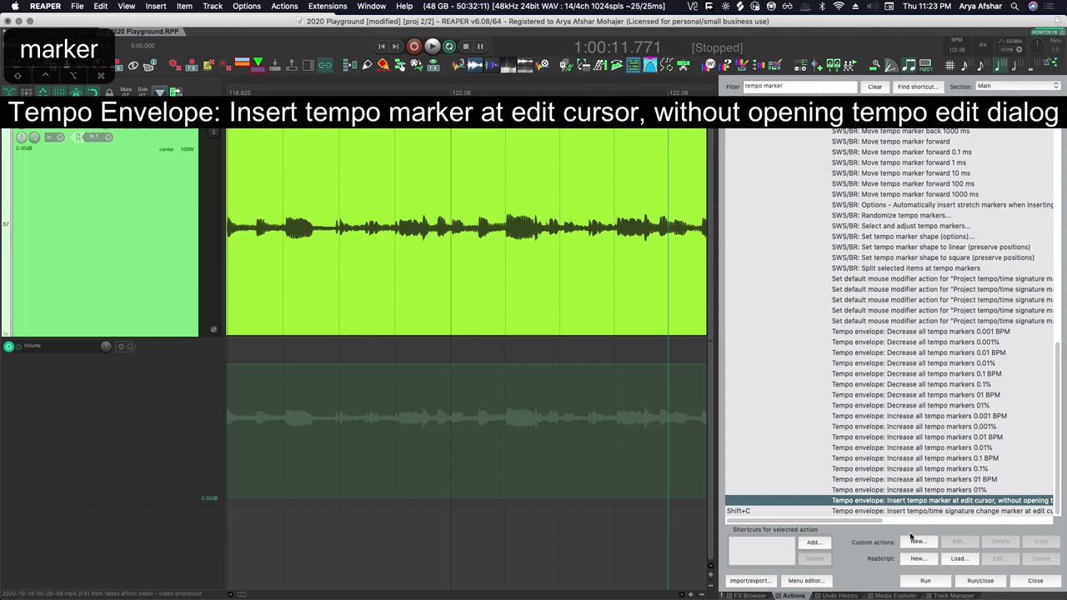
pyautogui.click(815, 543)
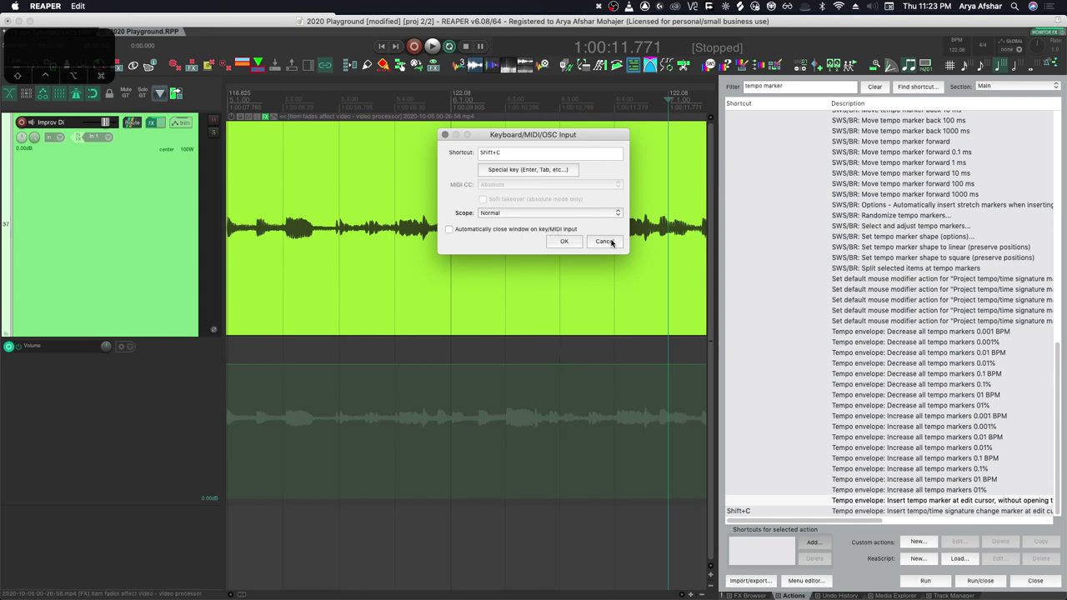
pyautogui.click(564, 242)
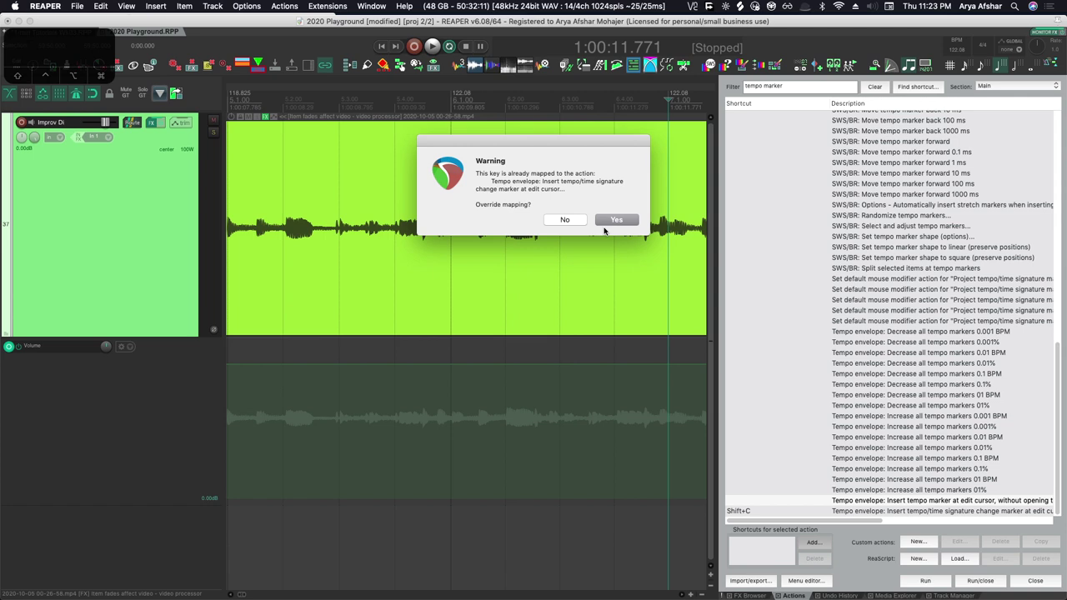
pyautogui.click(614, 220)
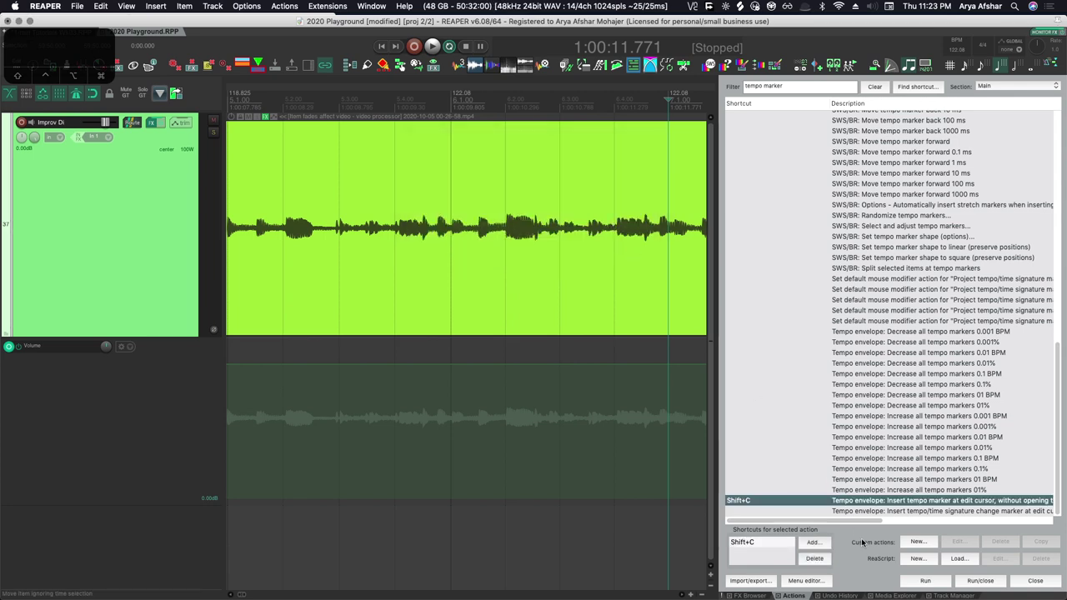
# - Assign Shift+Ctrl+C to the action for inserting a tempo/time signature change marker at the edit cursor
pyautogui.click(851, 510)
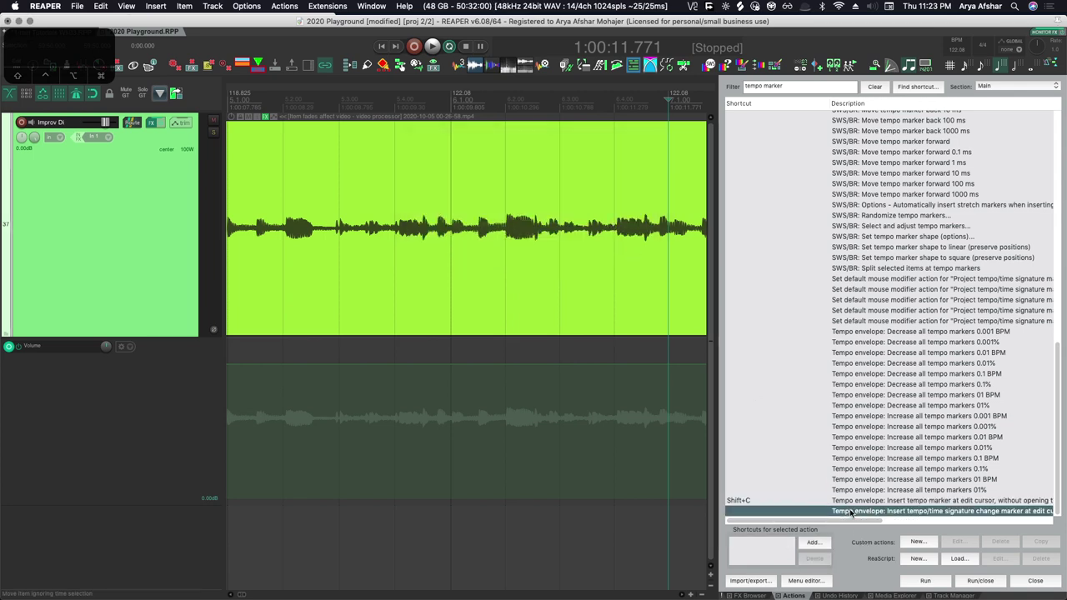
pyautogui.click(807, 547)
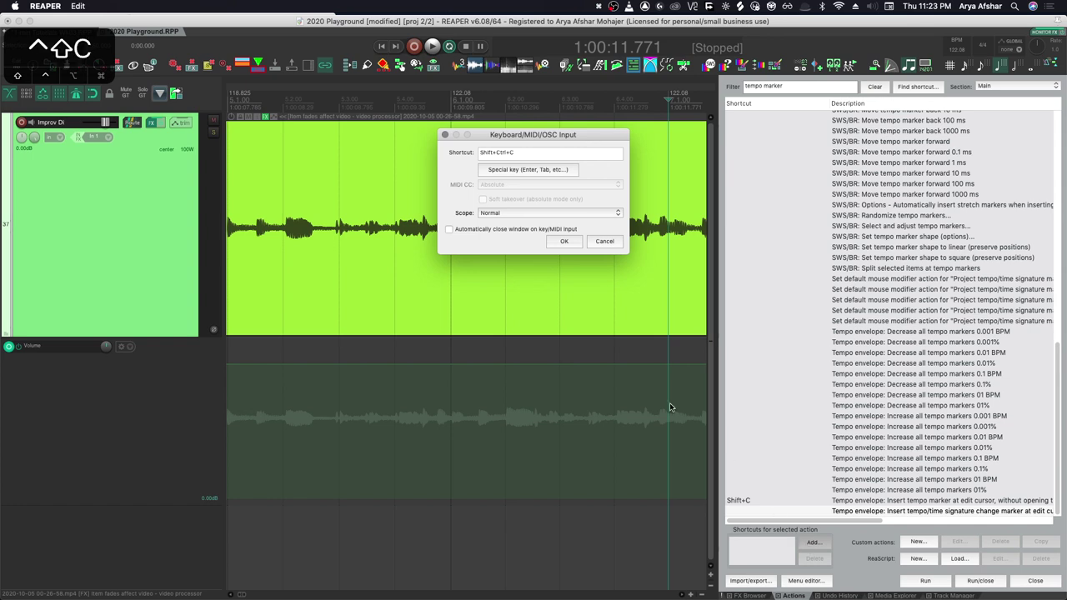
pyautogui.click(562, 241)
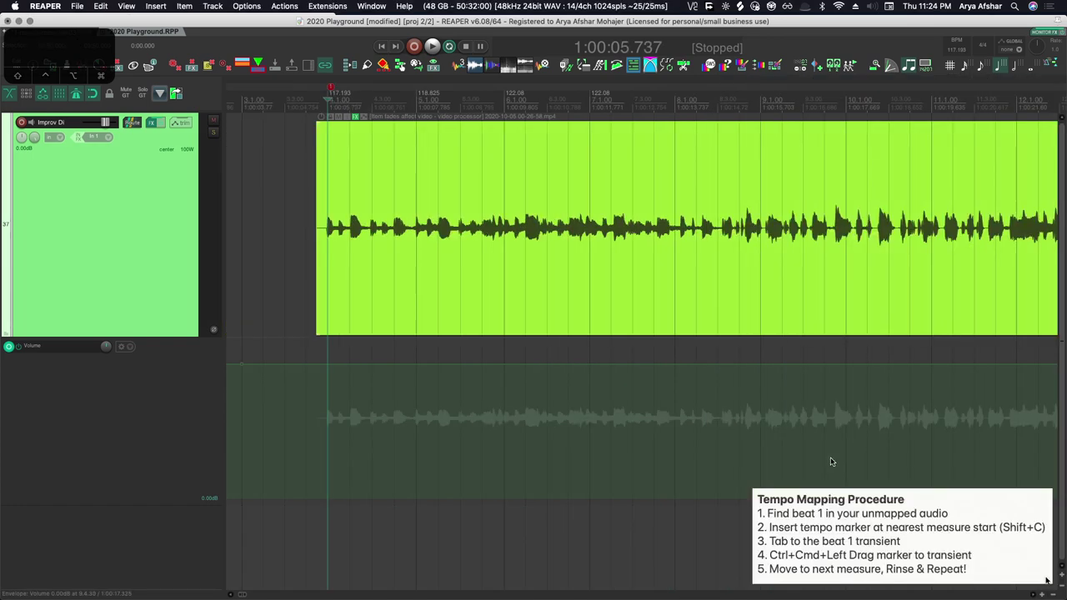
# - Play the mapped bars from measure 4.1.00 up to the tempo marker at measure 7
pyautogui.press('space')
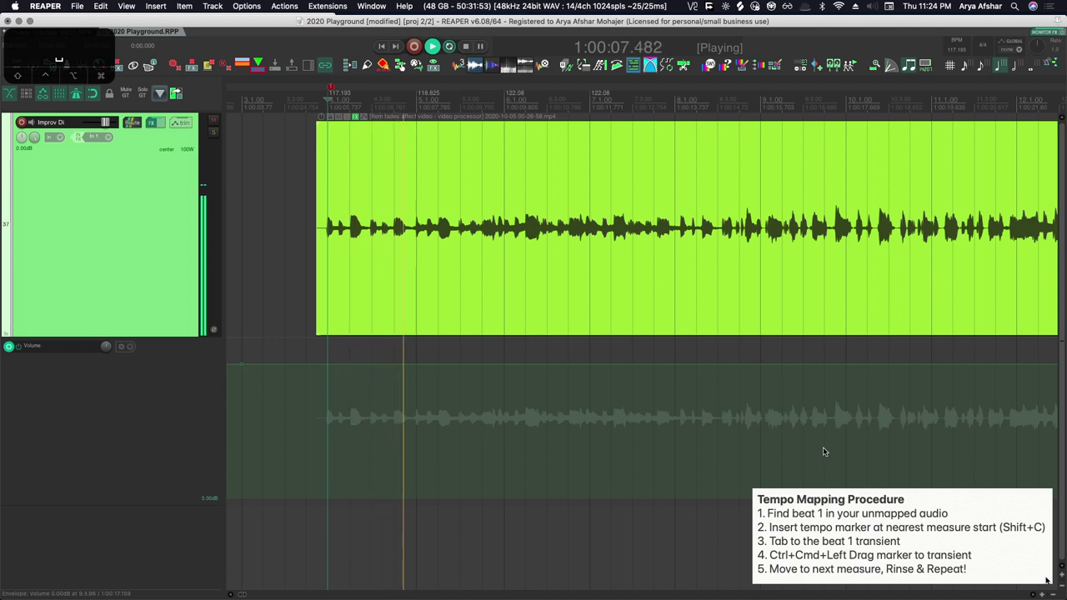
pyautogui.scroll(3, 573, 289)
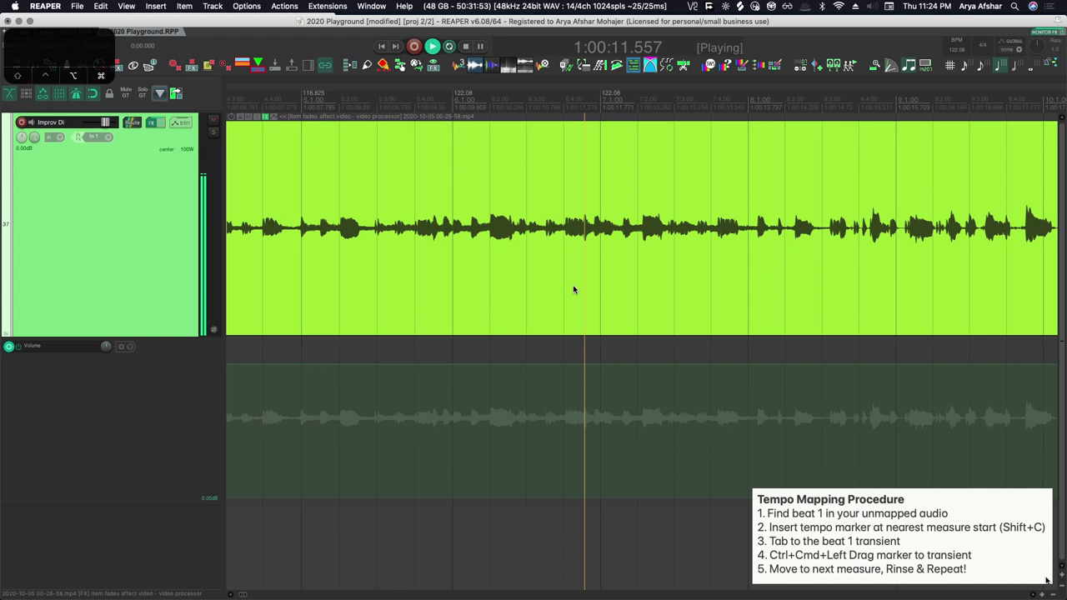
pyautogui.press('space')
pyautogui.scroll(2, 616, 257)
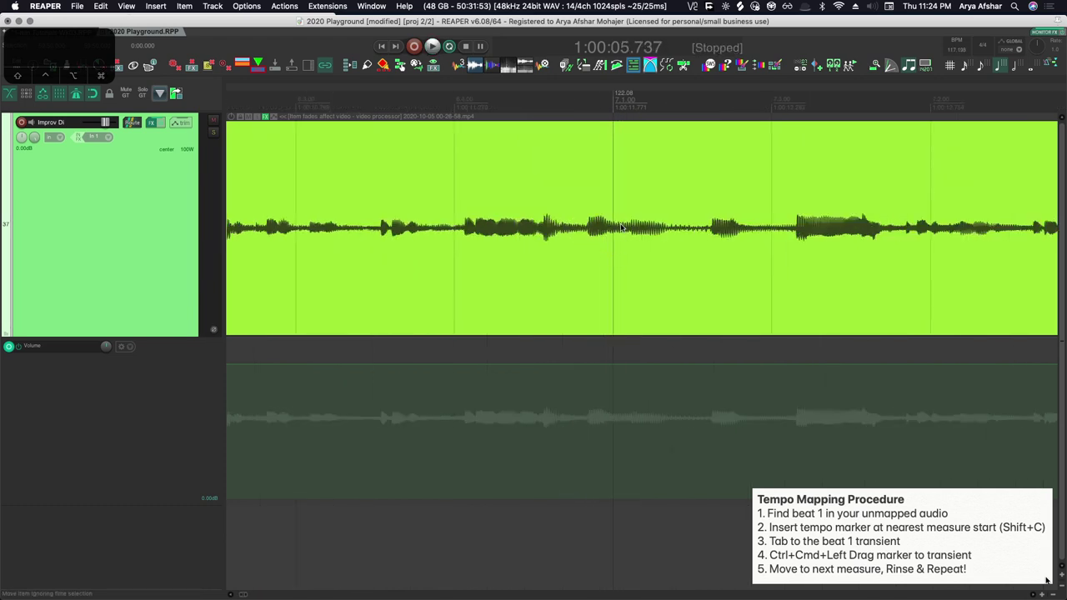
# - Align the tempo marker at measure 7.1.00 with the note onset just after it, at about 1:00:11.828
pyautogui.click(620, 227)
pyautogui.press('Tab')
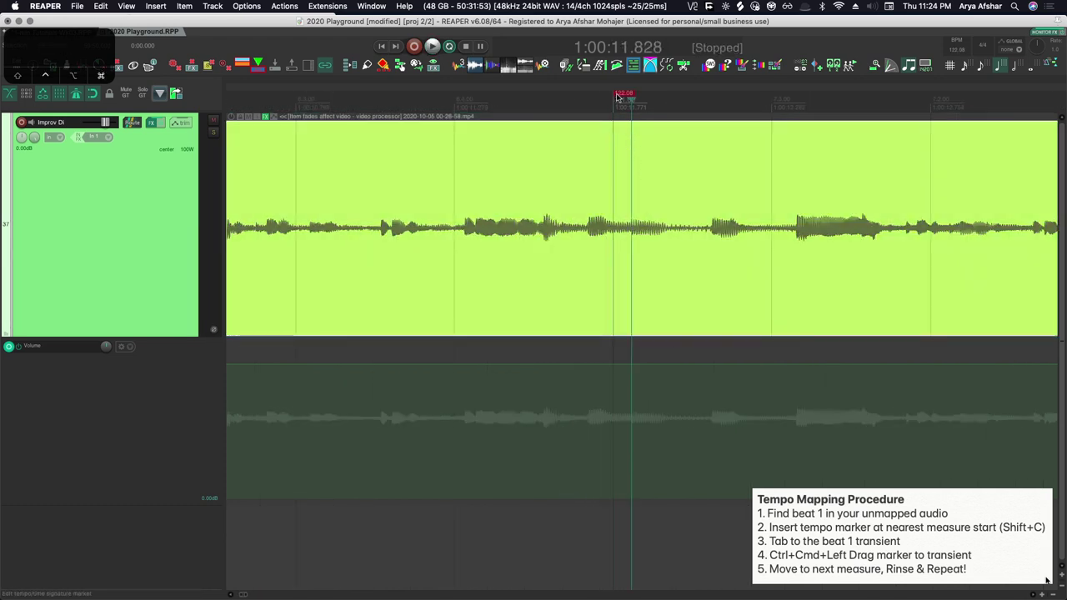
pyautogui.moveTo(617, 97); pyautogui.dragTo(636, 98)
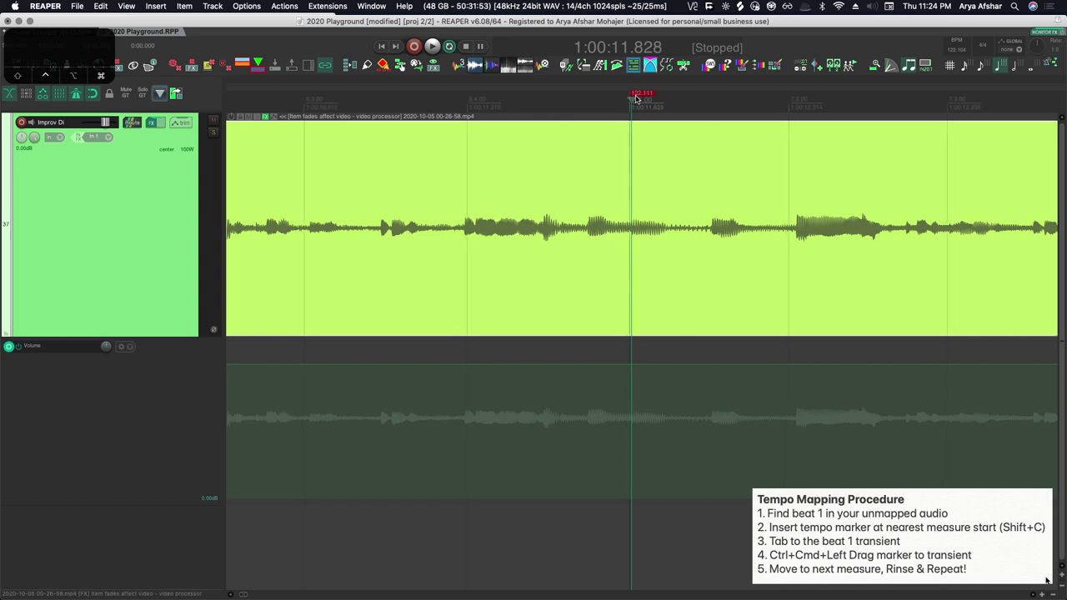
# - Return to project marker 1 at measure 4.1.00 and play through to the start of measure 8
pyautogui.scroll(-3, 546, 182)
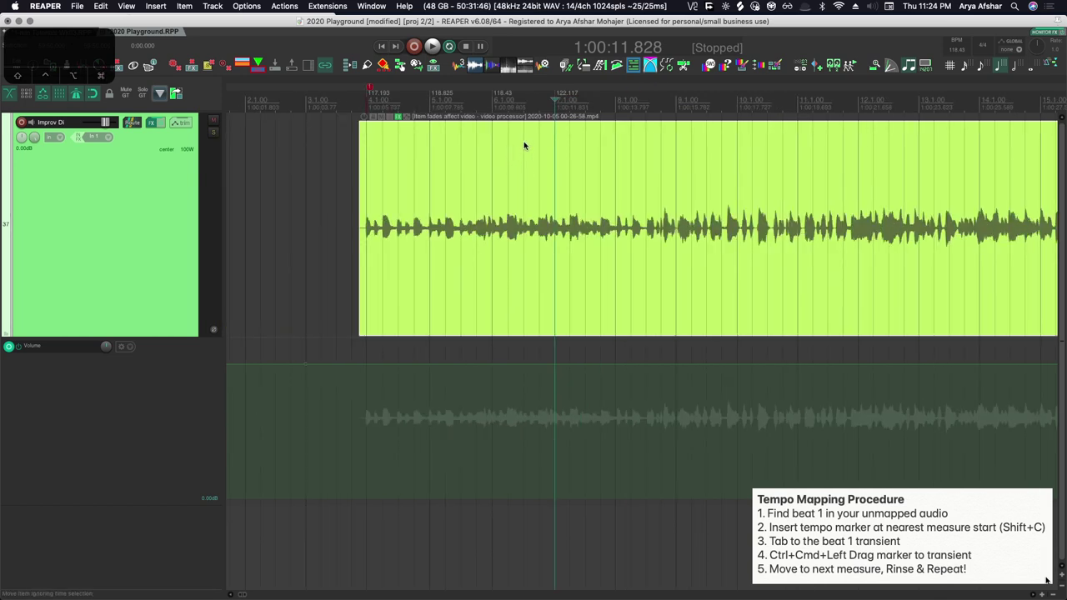
pyautogui.press('1')
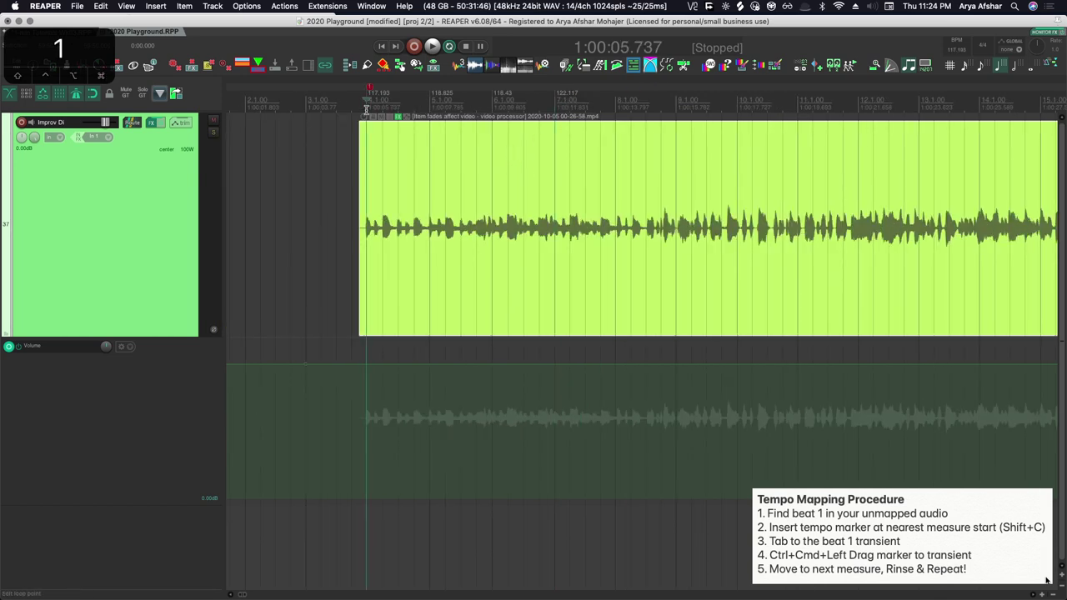
pyautogui.press('space')
pyautogui.hscroll(4, 474, 210)
pyautogui.hscroll(-4, 474, 210)
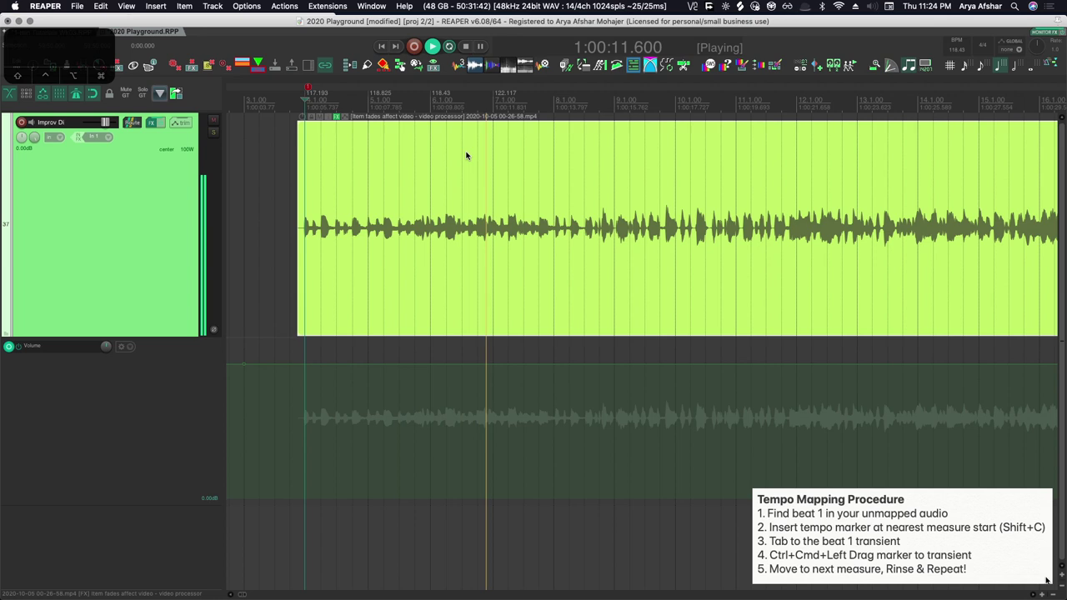
pyautogui.scroll(3, 471, 164)
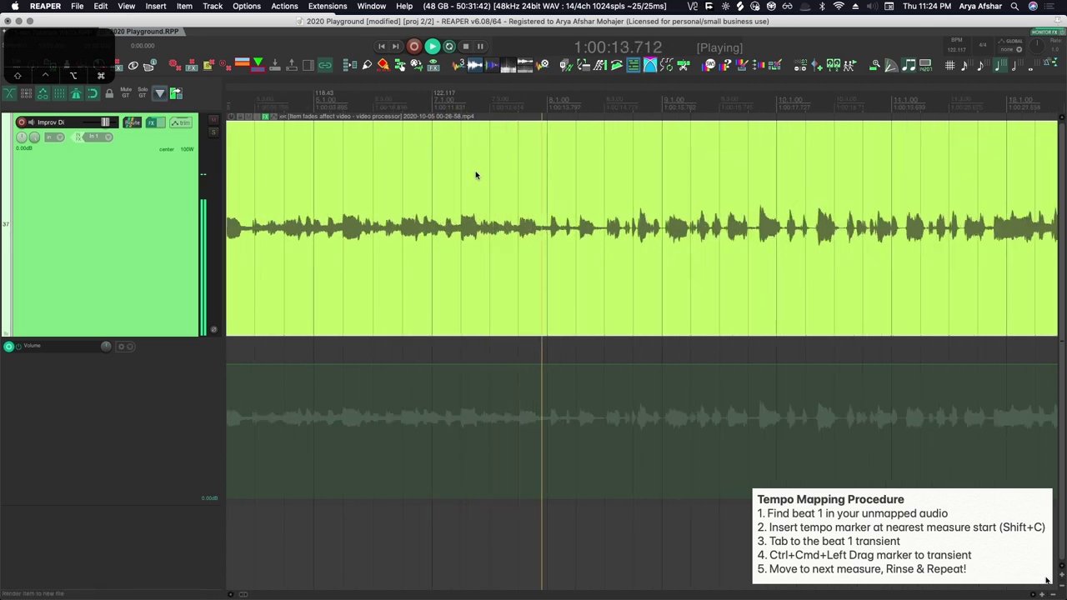
# - Insert a tempo marker at measure 8.1.00 and align it with the next note onset at about 1:00:13.874
pyautogui.press('space')
pyautogui.click(546, 229)
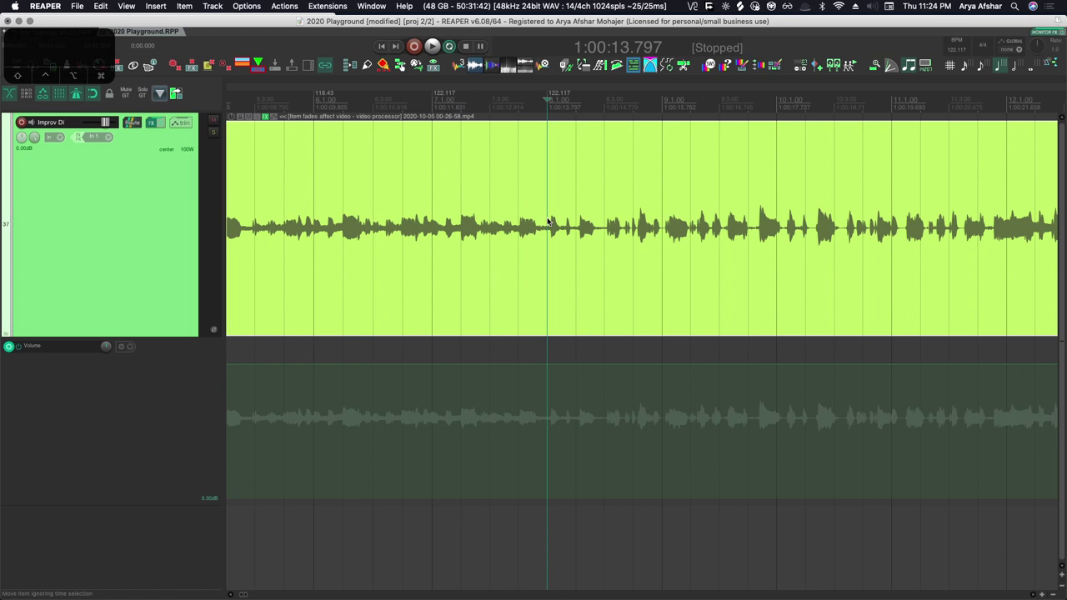
pyautogui.press('Tab')
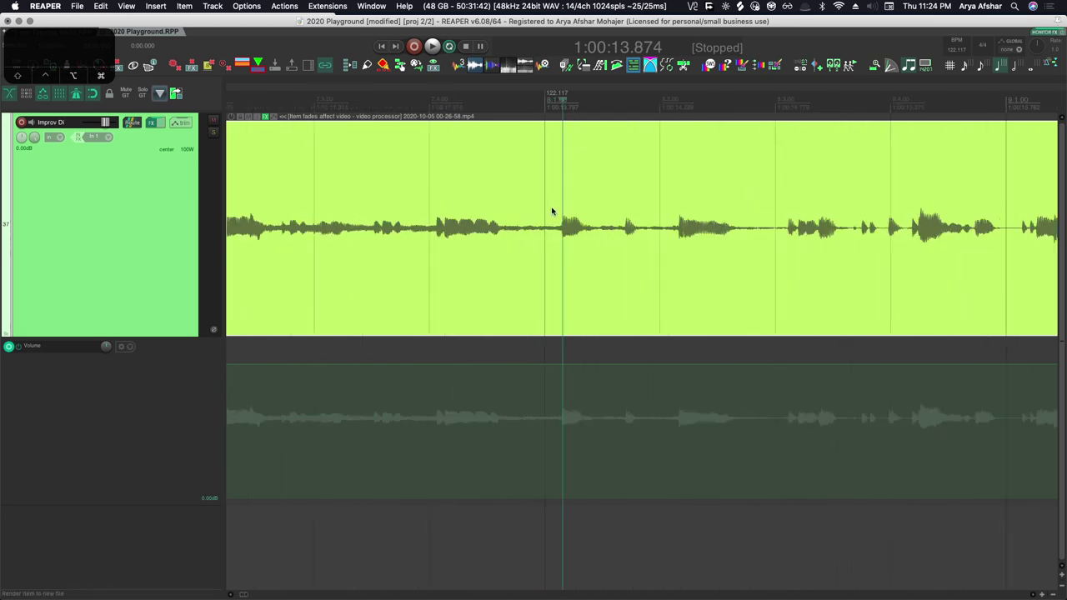
pyautogui.scroll(2, 550, 184)
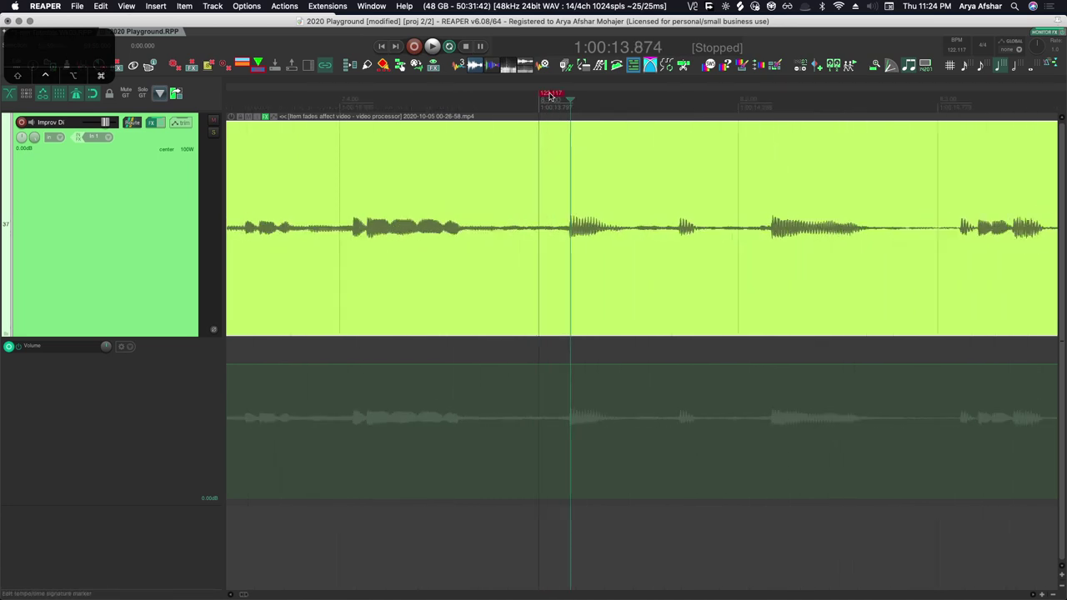
pyautogui.moveTo(549, 96); pyautogui.dragTo(579, 98)
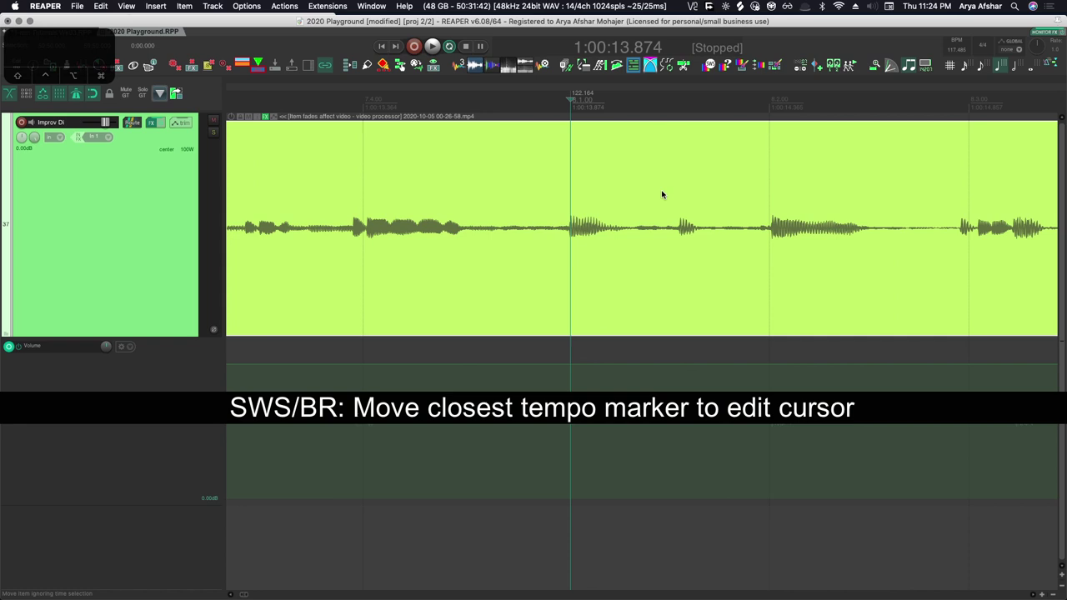
# - Assign Cmd+Ctrl+C to the action SWS/BR: Move closest tempo marker to edit cursor
pyautogui.click(832, 127)
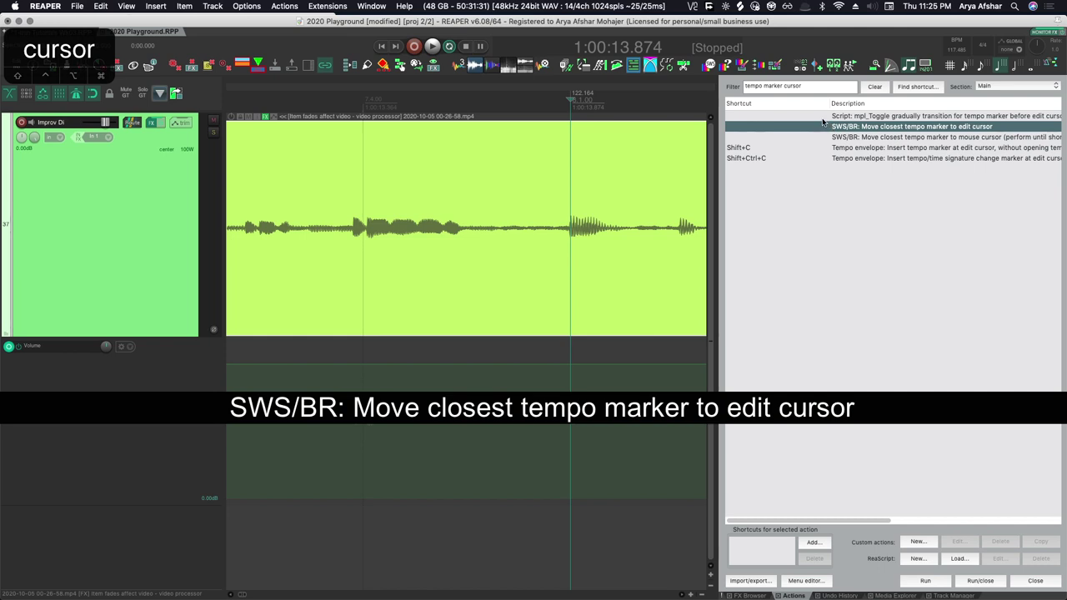
pyautogui.click(819, 543)
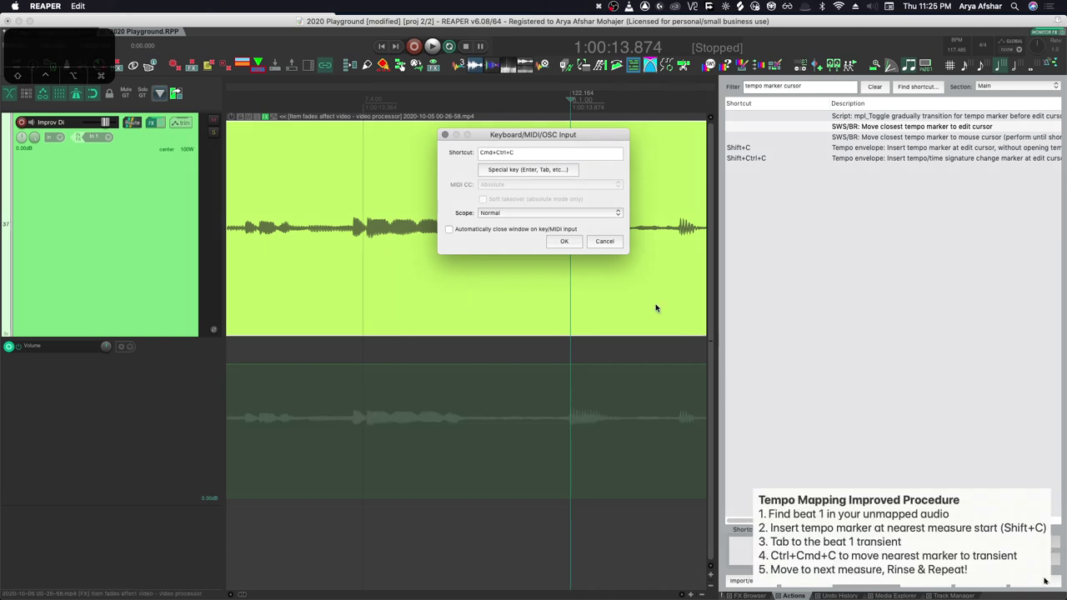
pyautogui.click(562, 242)
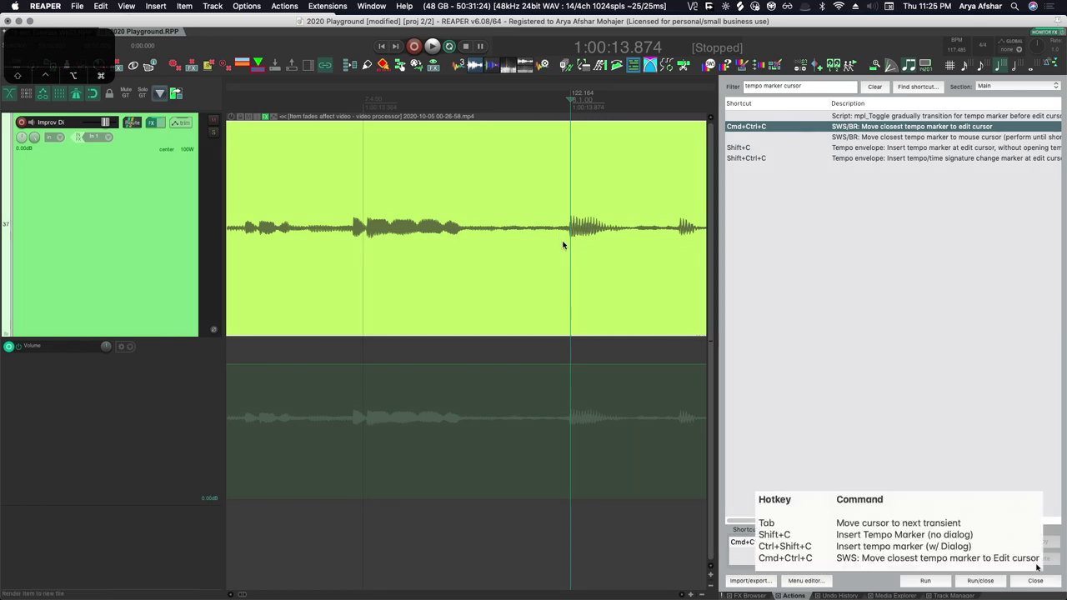
# - Close the action list and play from project marker 1 to find the downbeat near measure 10
pyautogui.scroll(-2, 562, 243)
pyautogui.scroll(-2, 563, 245)
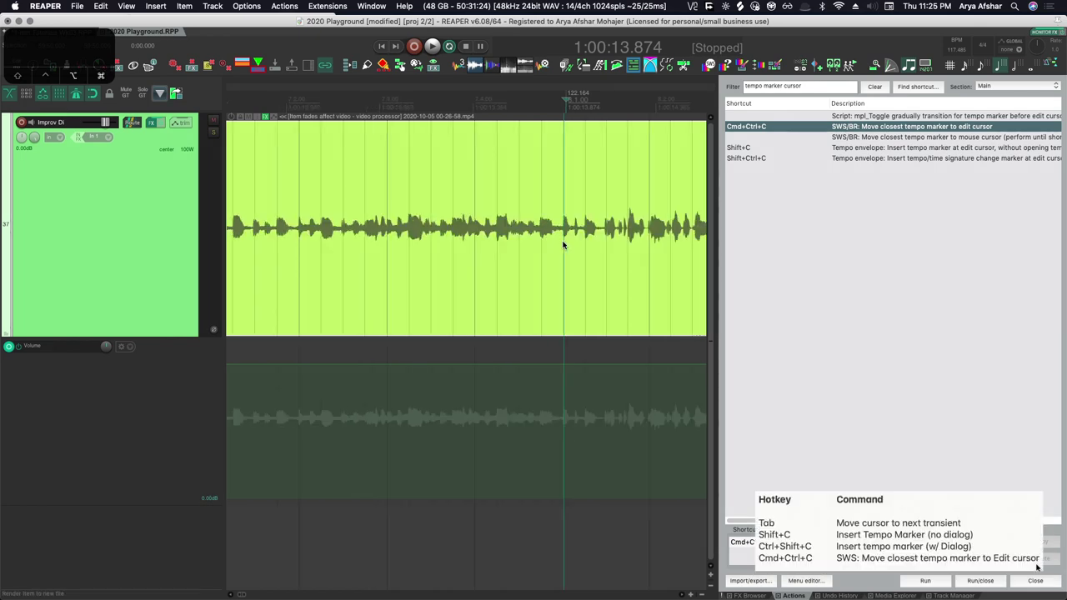
pyautogui.scroll(-2, 562, 244)
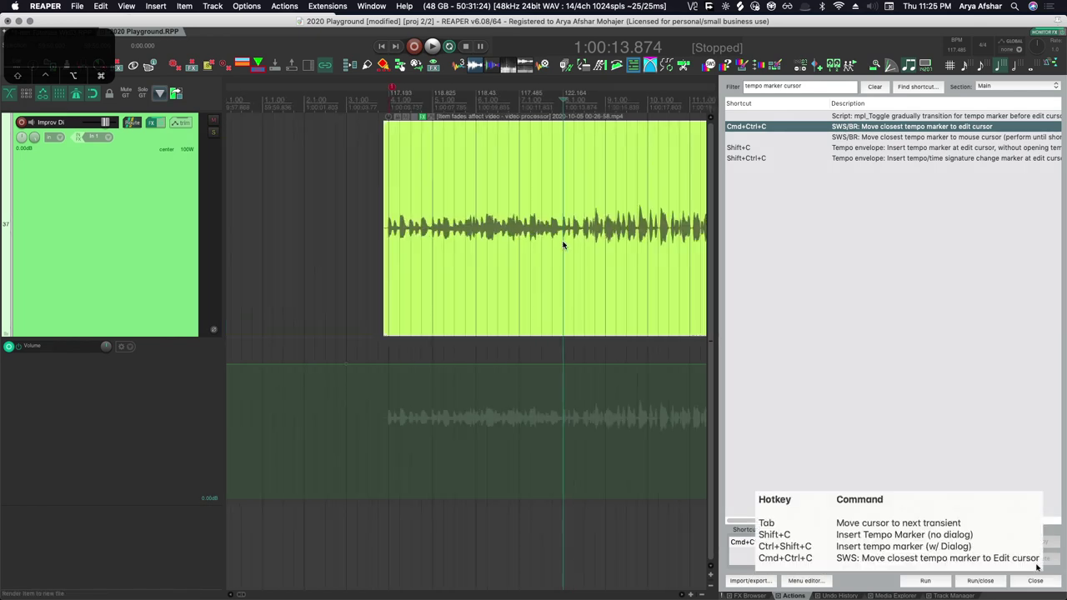
pyautogui.press('1')
pyautogui.press('space')
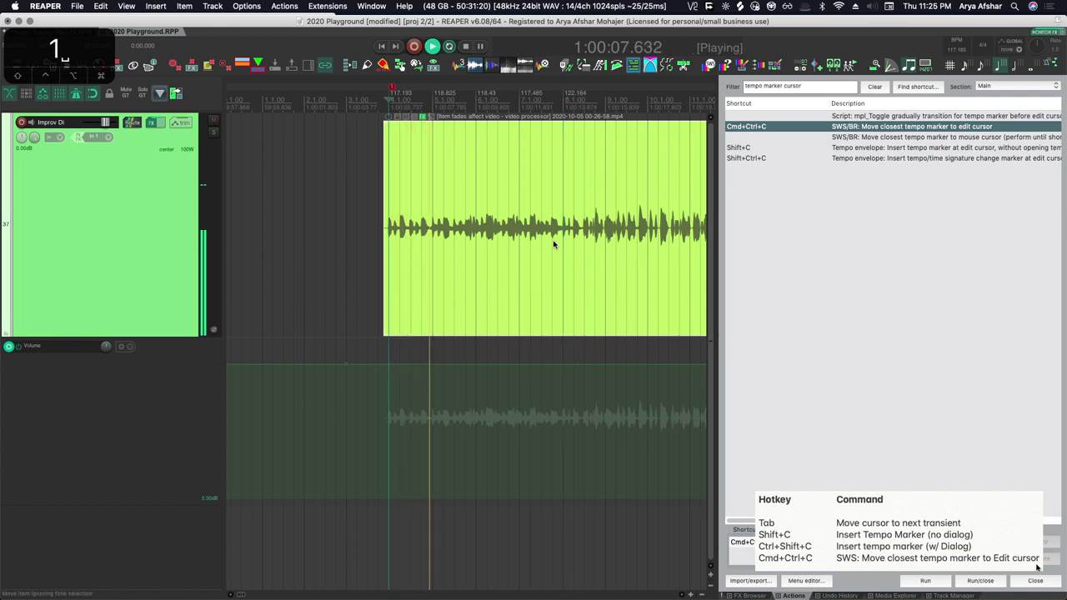
pyautogui.press('Escape')
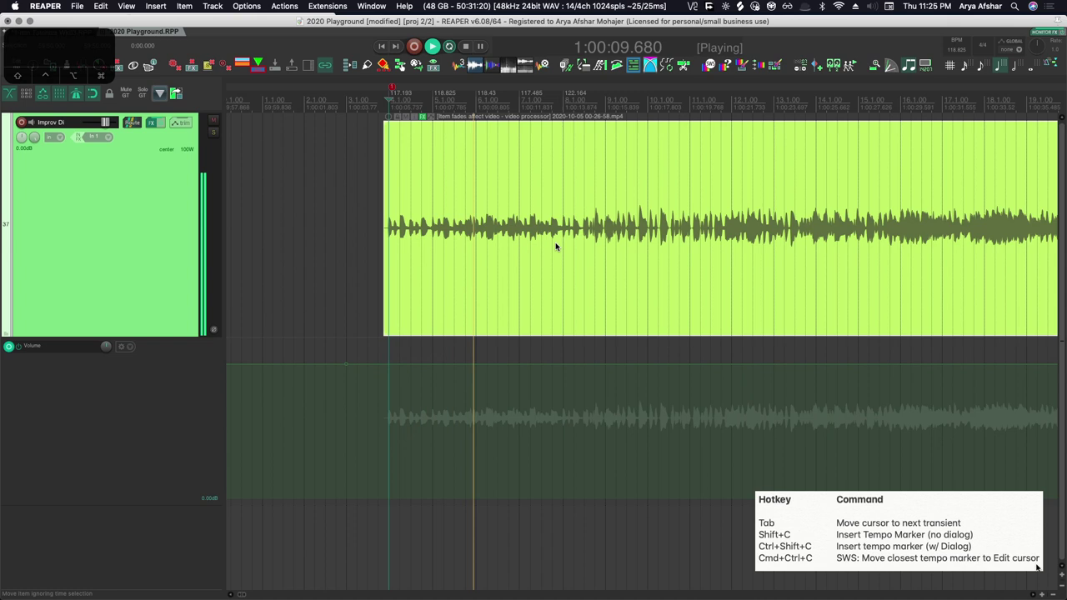
pyautogui.scroll(2, 556, 246)
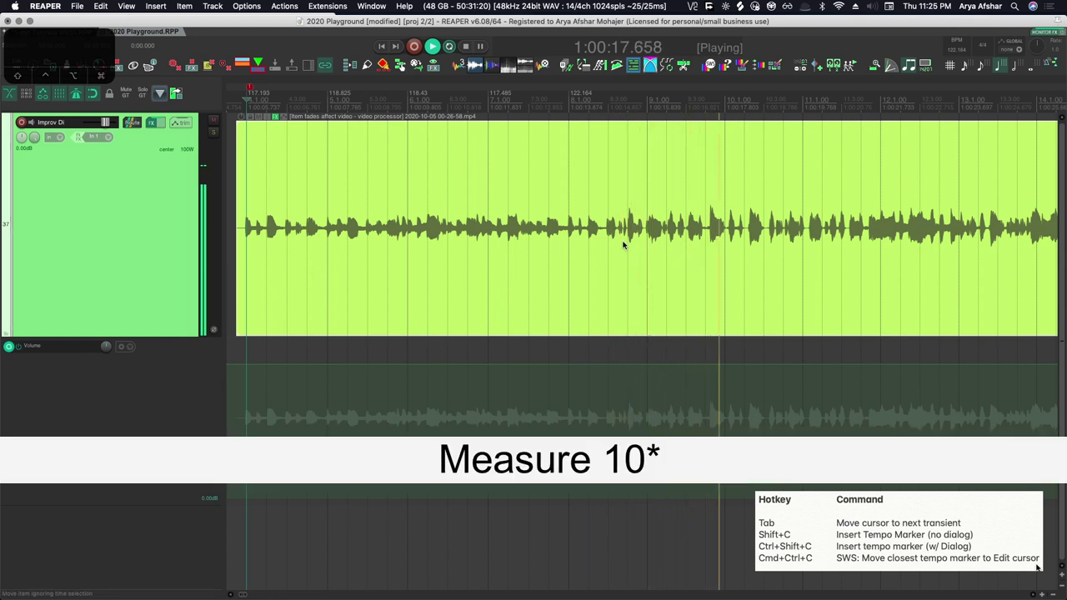
pyautogui.press('space')
# - Insert a tempo marker at measure 10.1.00 and move it to the second note onset after it, at about 1:00:17.952
pyautogui.scroll(4, 725, 252)
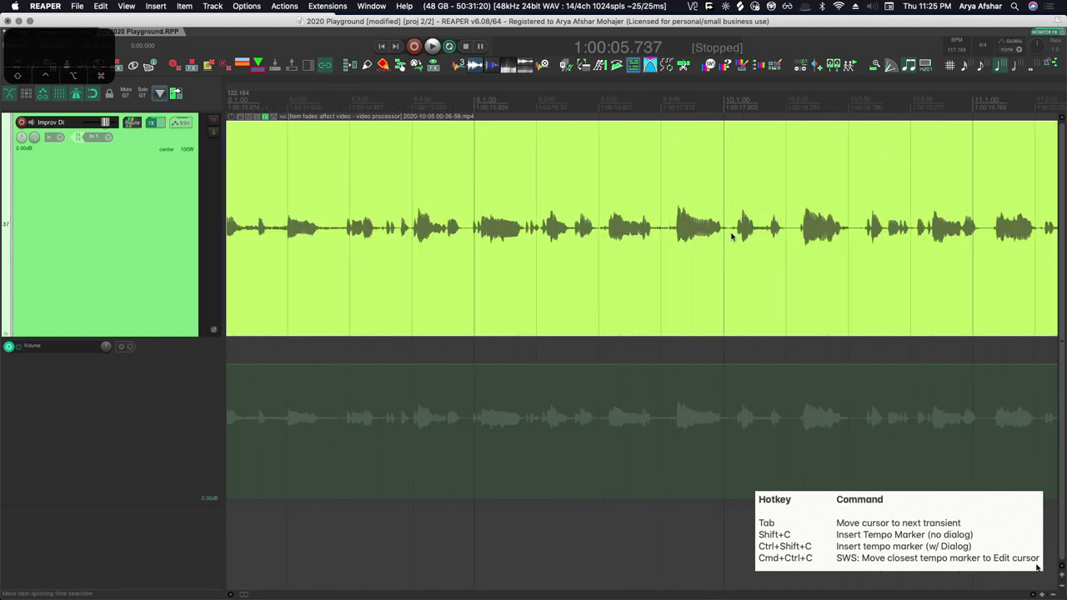
pyautogui.click(735, 234)
pyautogui.press('space')
pyautogui.press('space')
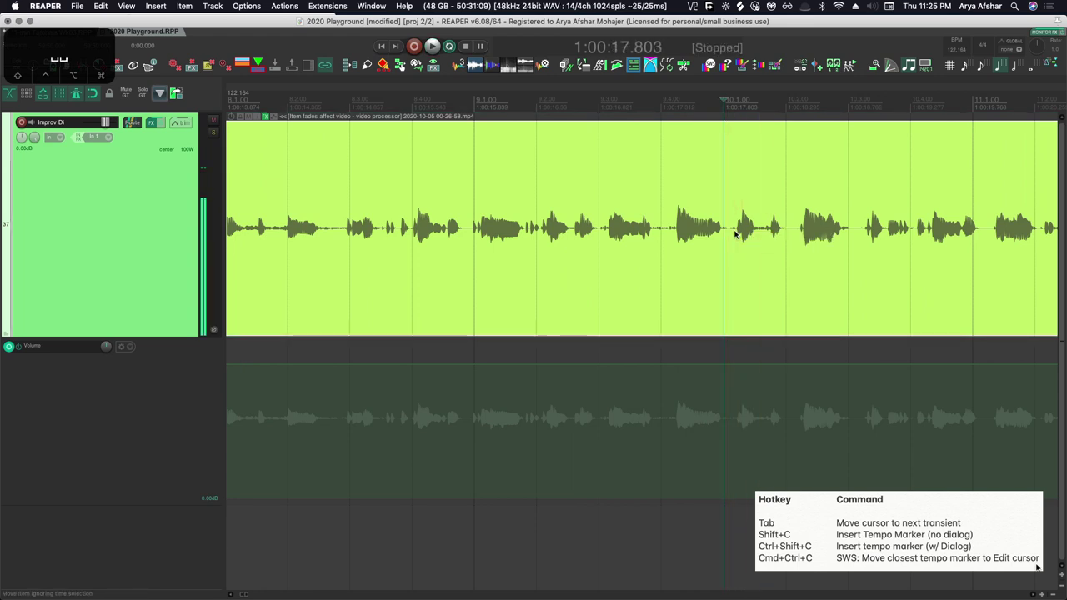
pyautogui.scroll(2, 737, 232)
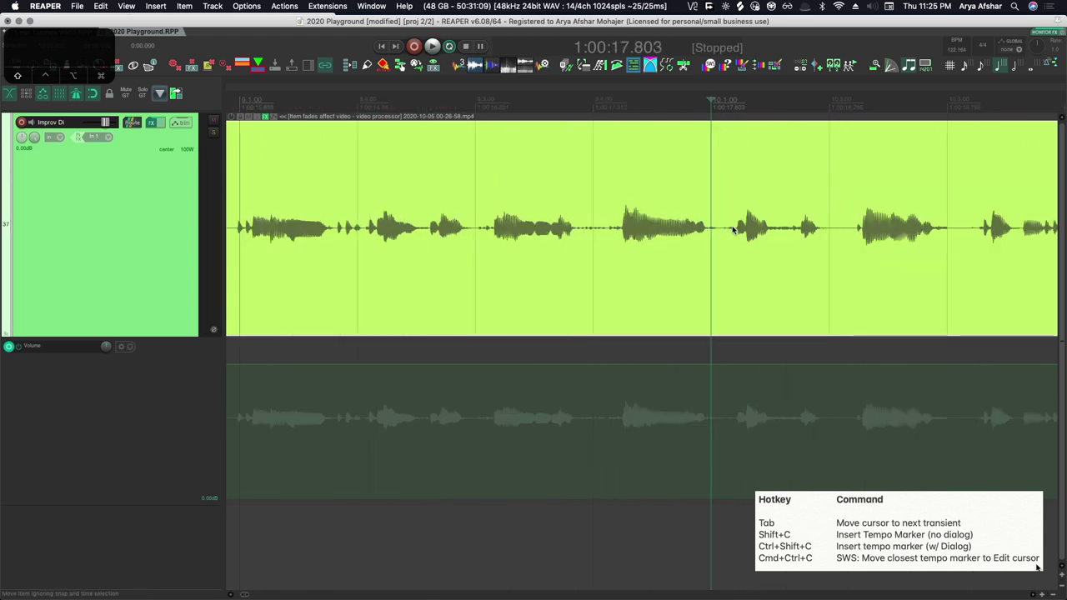
pyautogui.press('Tab')
pyautogui.press('Tab')
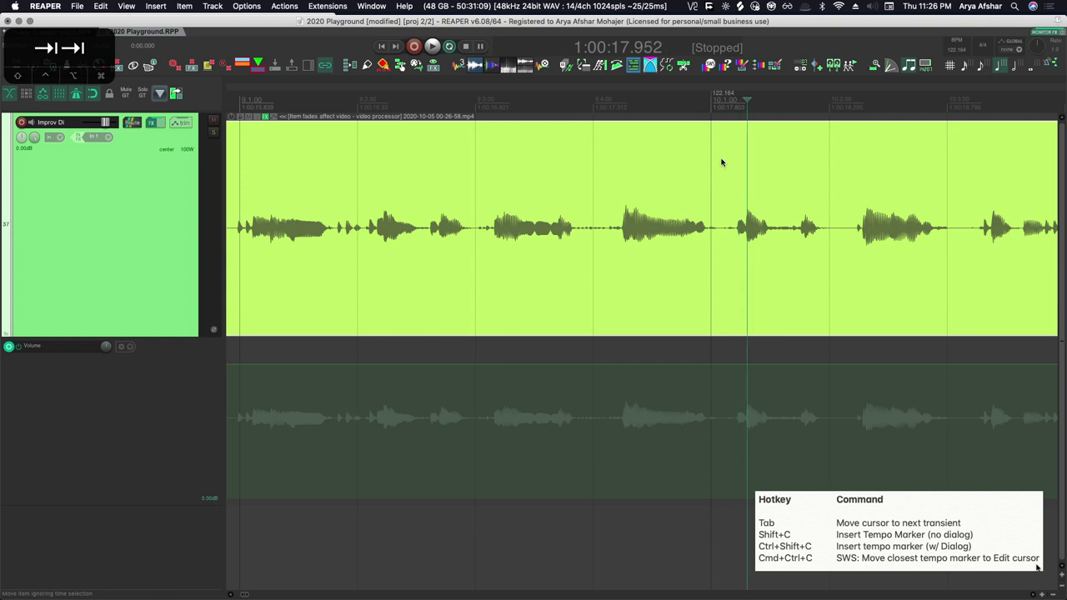
pyautogui.press('ctrl+super+c')
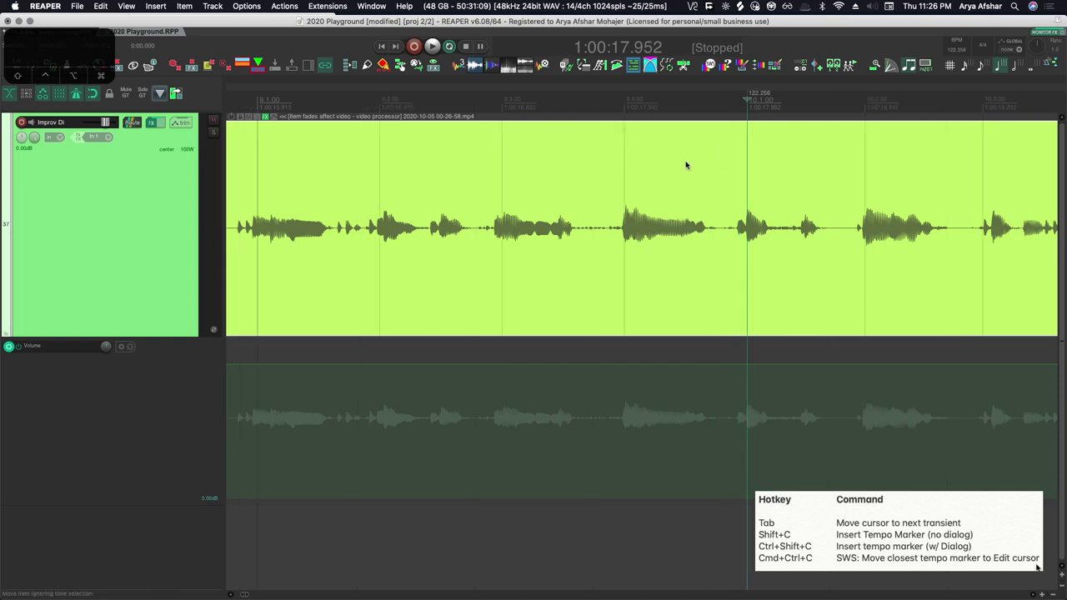
# - Play from measure 8, insert a tempo marker at measure 12.1.00 and align it with the note onset at 1:00:22.062
pyautogui.scroll(-4, 654, 172)
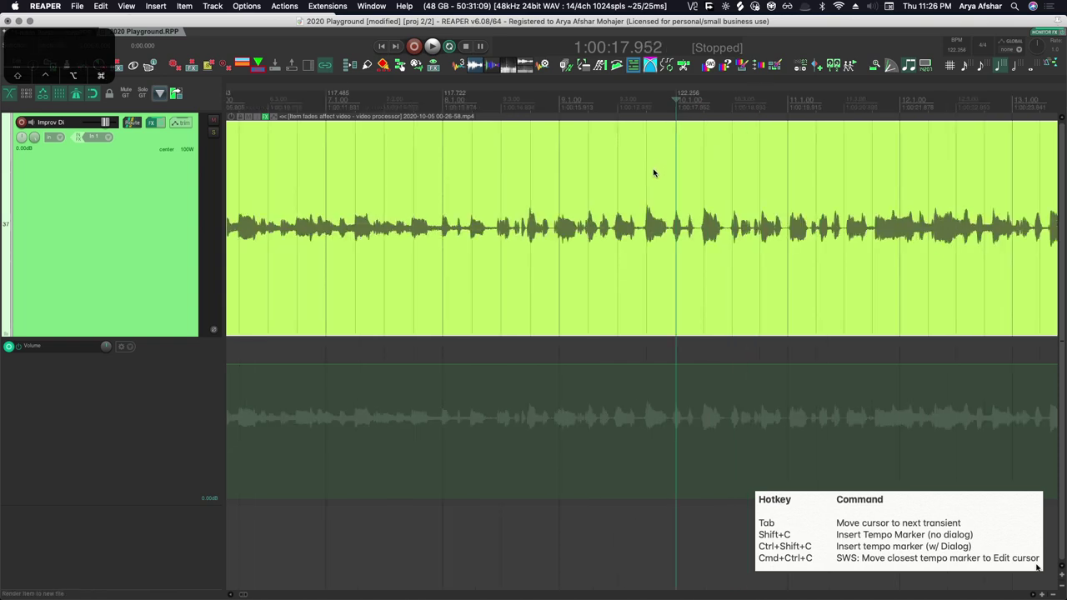
pyautogui.click(402, 140)
pyautogui.press('space')
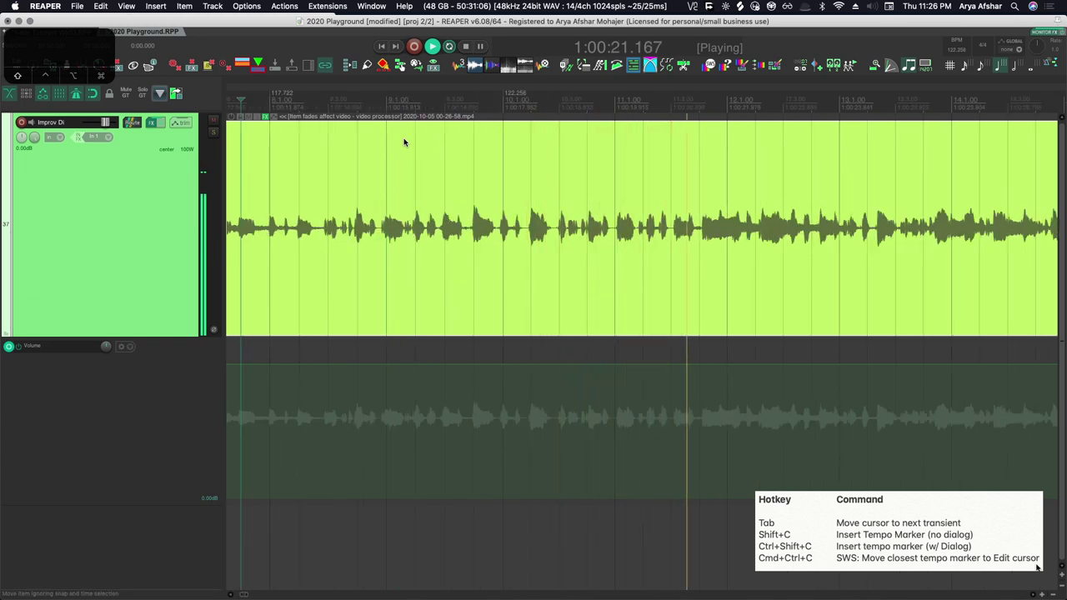
pyautogui.press('space')
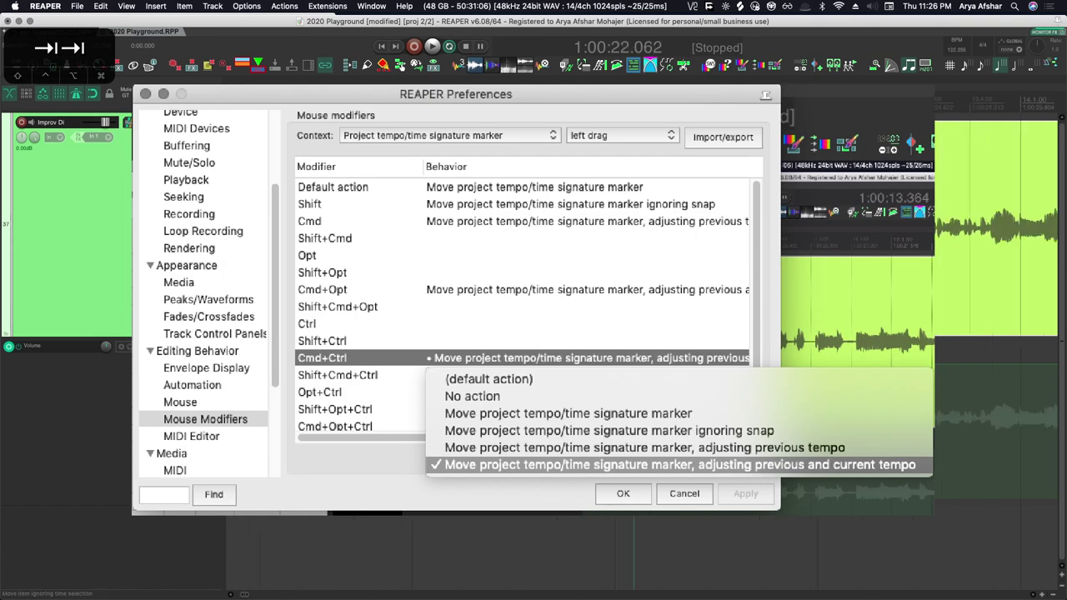
pyautogui.press('ctrl+super+c')
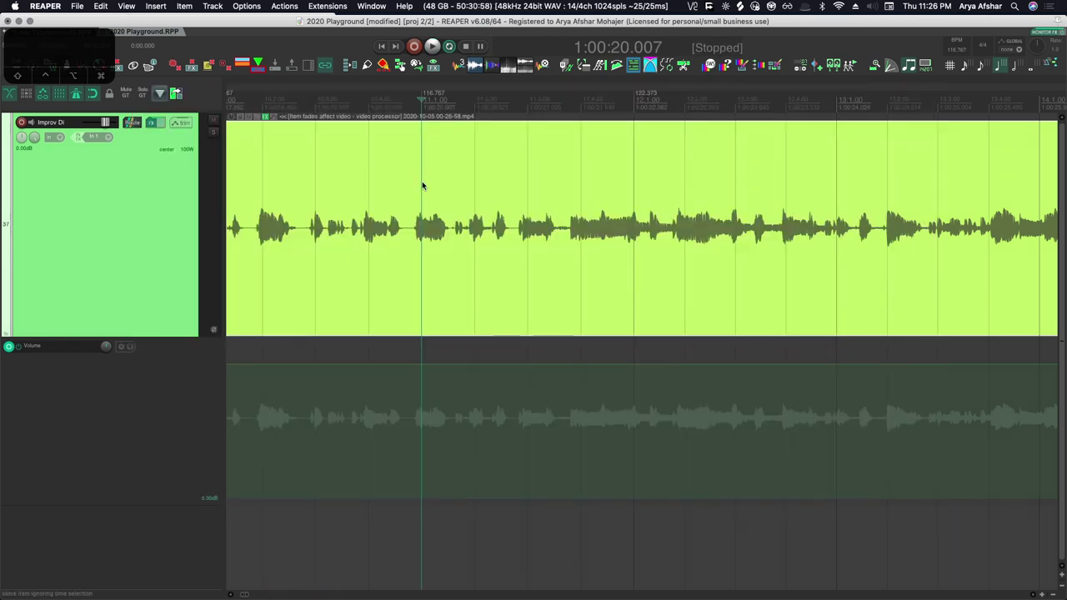
# - Align the tempo marker at measure 11.1.00 with the played note onset at about 1:00:19.958
pyautogui.press('Tab')
pyautogui.click(374, 102)
pyautogui.press('Tab')
pyautogui.press('Tab')
pyautogui.press('Tab')
pyautogui.press('ctrl+super+c')
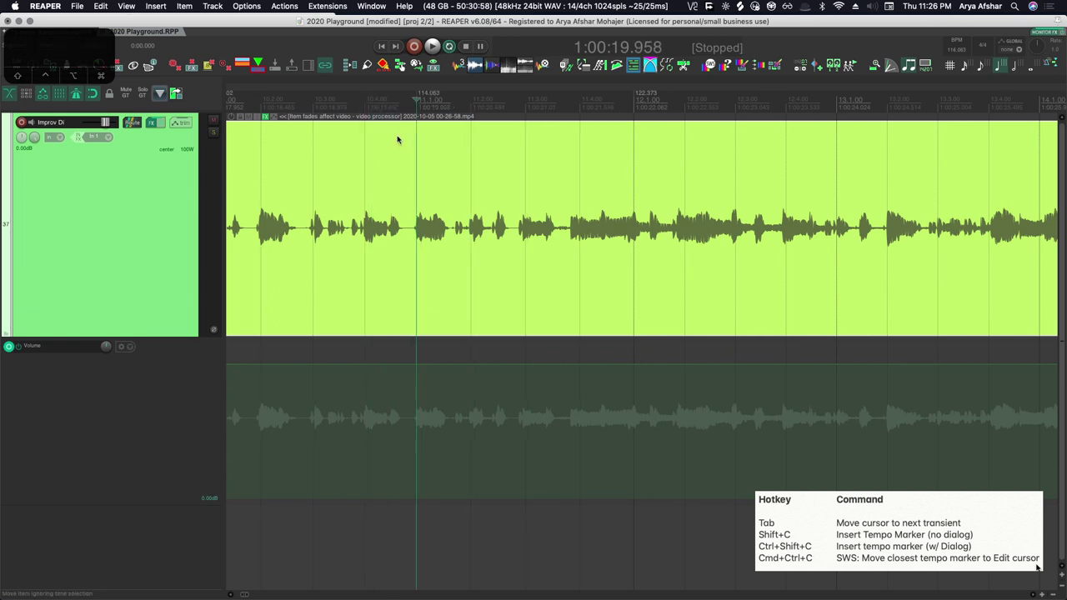
# - Play from shortly before measure 10 to check the grid against the played beats around measures 10 to 12
pyautogui.scroll(-3, 403, 136)
pyautogui.click(289, 105)
pyautogui.press('space')
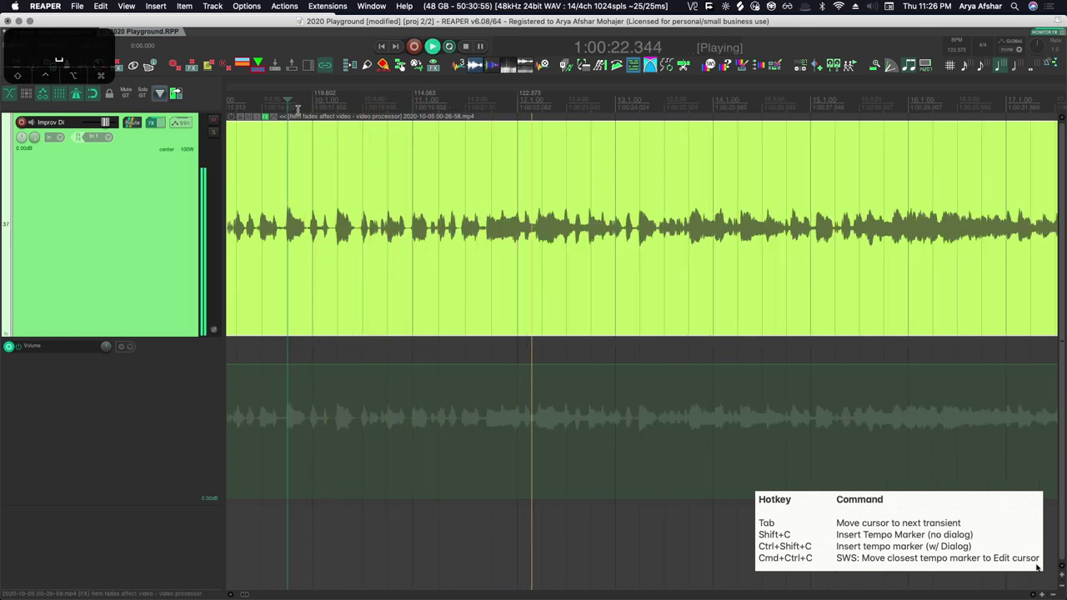
pyautogui.hscroll(3, 634, 245)
pyautogui.press('space')
# - Listen from the second beat of measure 13, insert a tempo marker at measure 14.1.00 and align it with the onset at about 1:00:26.039
pyautogui.scroll(1, 634, 246)
pyautogui.scroll(4, 635, 246)
pyautogui.click(453, 104)
pyautogui.press('space')
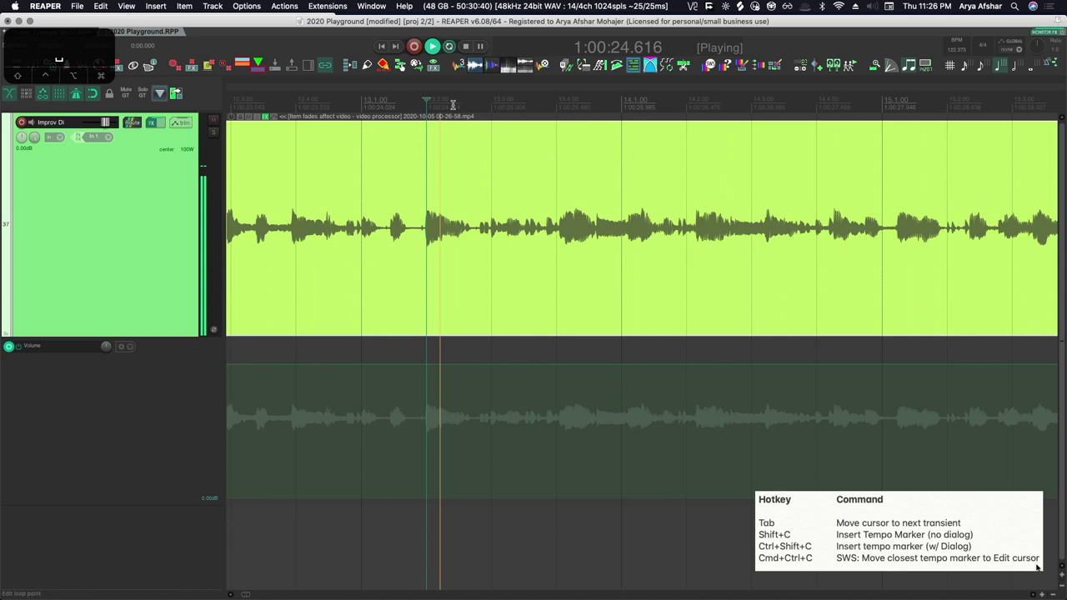
pyautogui.press('space')
pyautogui.press('space')
pyautogui.press('space')
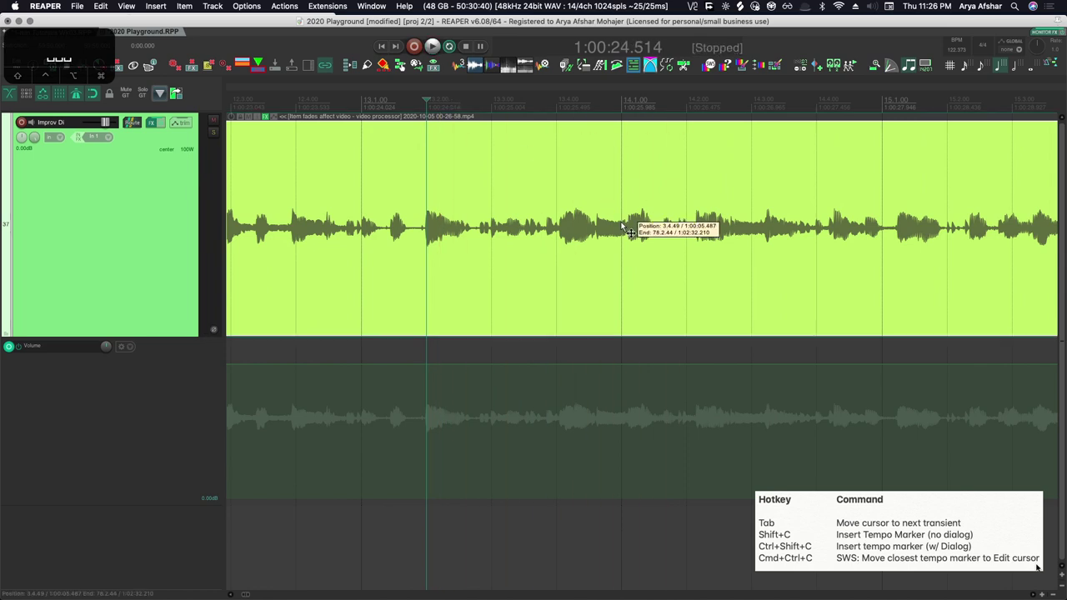
pyautogui.click(621, 225)
pyautogui.press('ctrl+super+c')
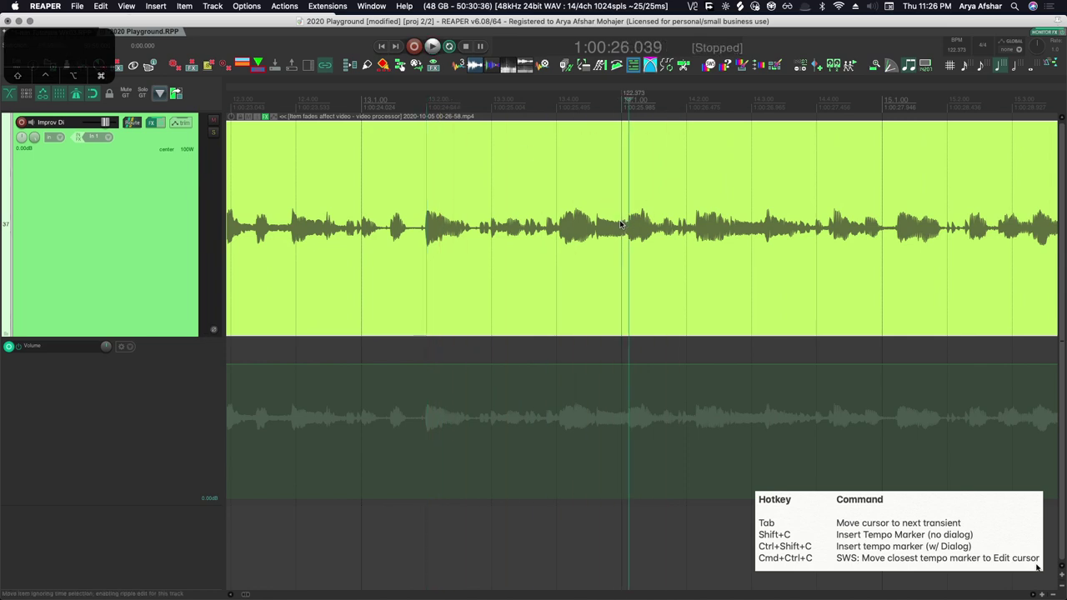
# - Insert a tempo marker at measure 15.1.00 and align it with the next note onset at about 1:00:28.064
pyautogui.press('space')
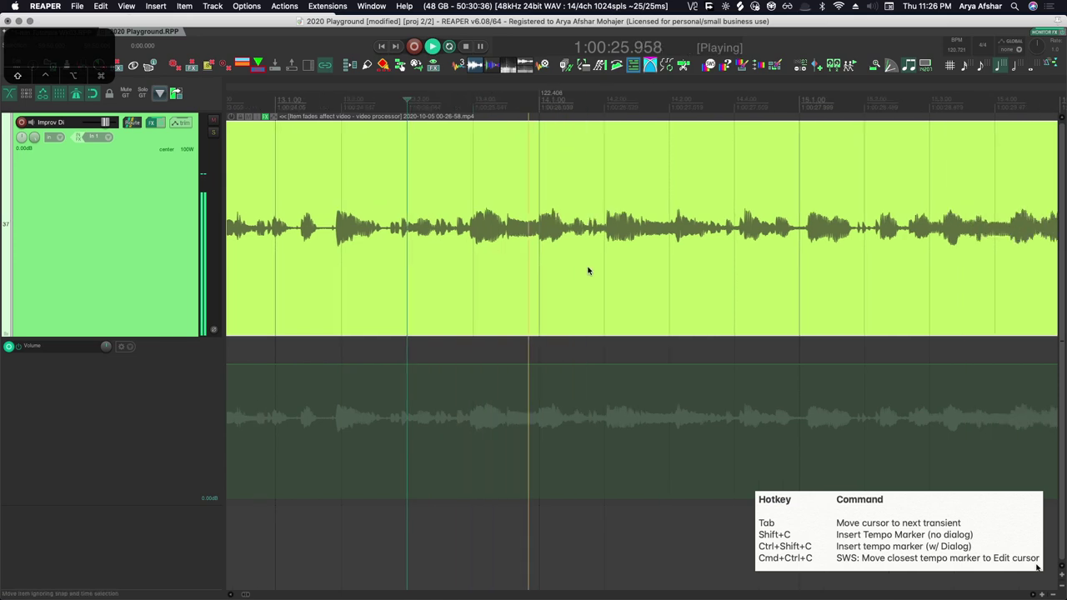
pyautogui.press('space')
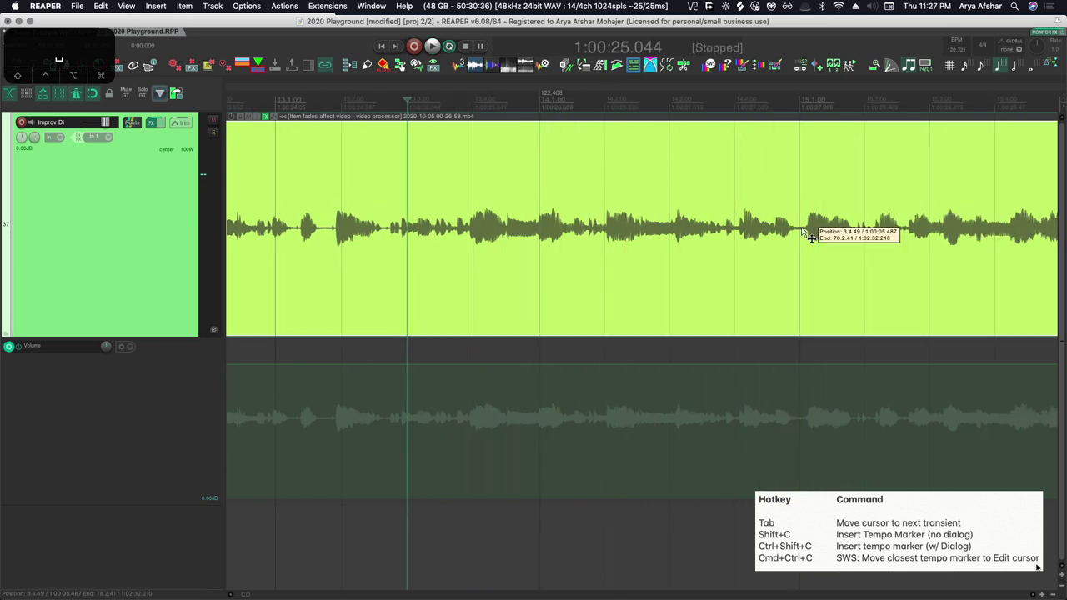
pyautogui.press('Tab')
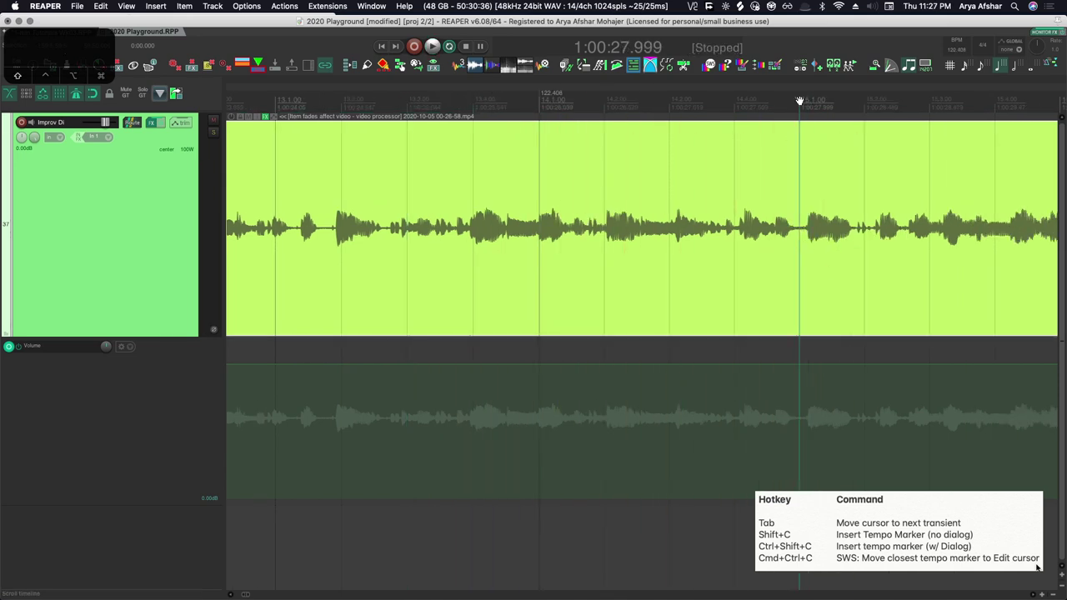
pyautogui.press('Tab')
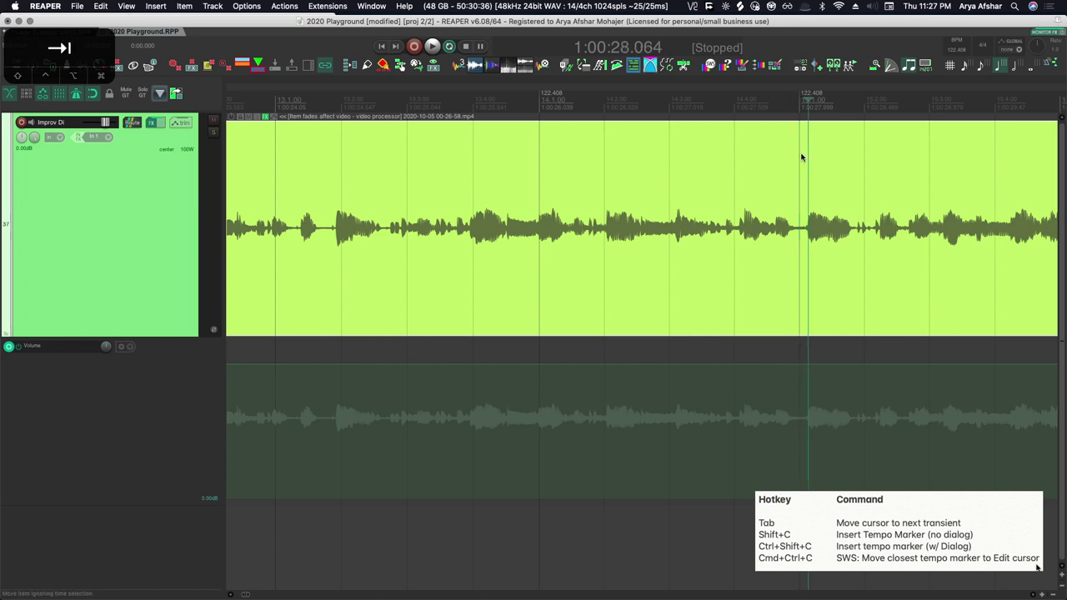
pyautogui.press('space')
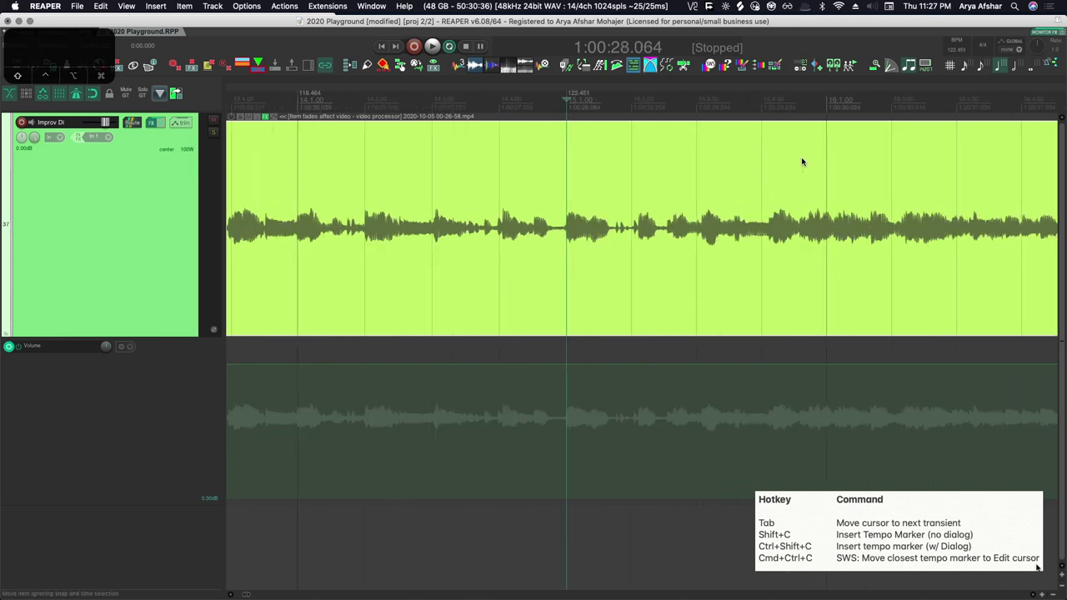
# - Play from project marker 1 to check the mapped measures for a bar line that is off the beat
pyautogui.scroll(-10, 679, 153)
pyautogui.press('1')
pyautogui.scroll(8, 455, 205)
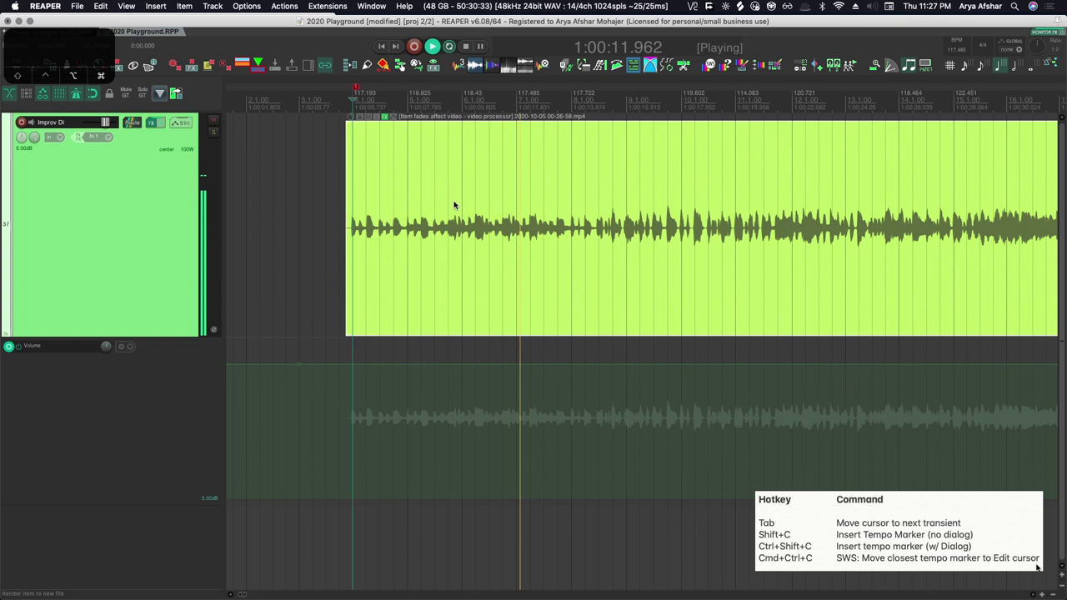
pyautogui.press('space')
# - Insert a tempo marker at measure 9.1.00 and align it with the played note onset at about 1:00:15.897
pyautogui.click(689, 228)
pyautogui.hotkey('shift', 'c')
pyautogui.scroll(8, 687, 228)
pyautogui.click(479, 140)
pyautogui.press('Tab')
pyautogui.press('Tab')
pyautogui.press('Tab')
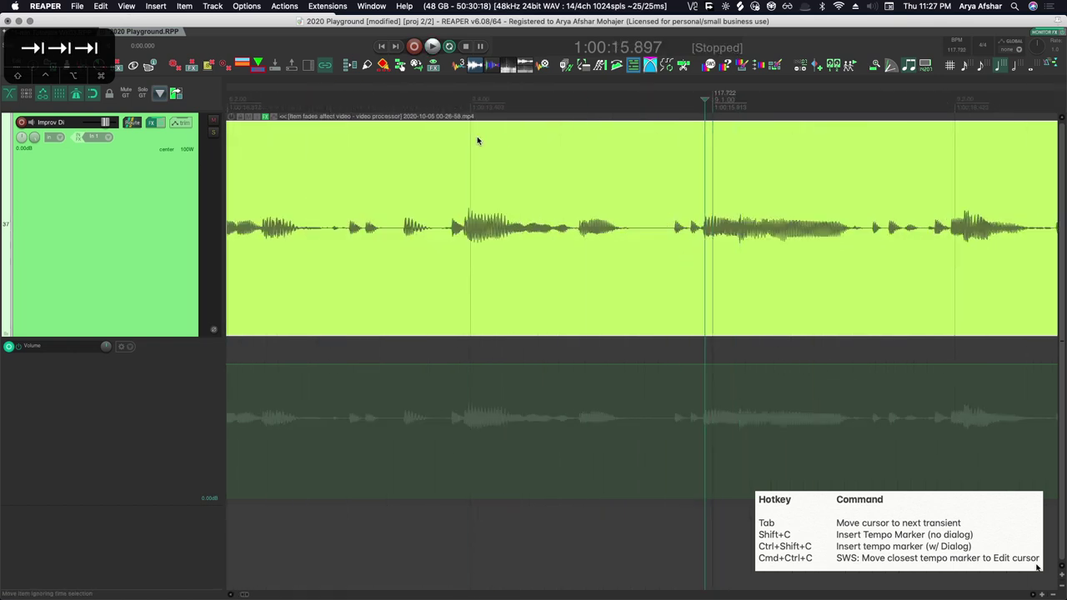
pyautogui.press('ctrl+super+c')
# - Replay the tempo map from project marker 1 and check the metronome's beat volume settings during playback
pyautogui.scroll(-8, 398, 174)
pyautogui.press('1')
pyautogui.press('space')
pyautogui.rightClick(75, 93)
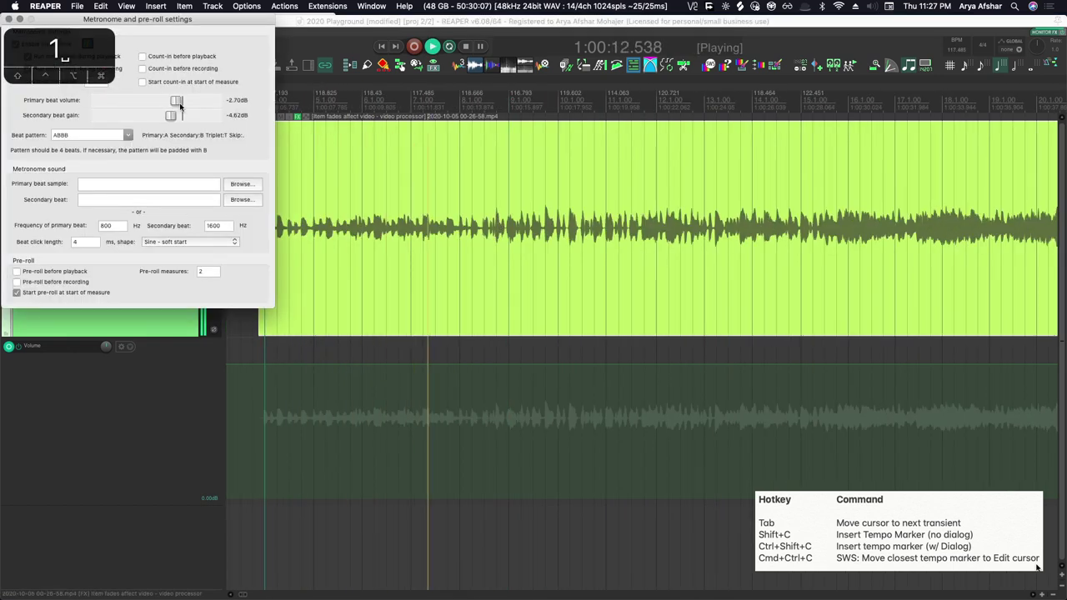
pyautogui.click(9, 18)
pyautogui.press('space')
pyautogui.press('space')
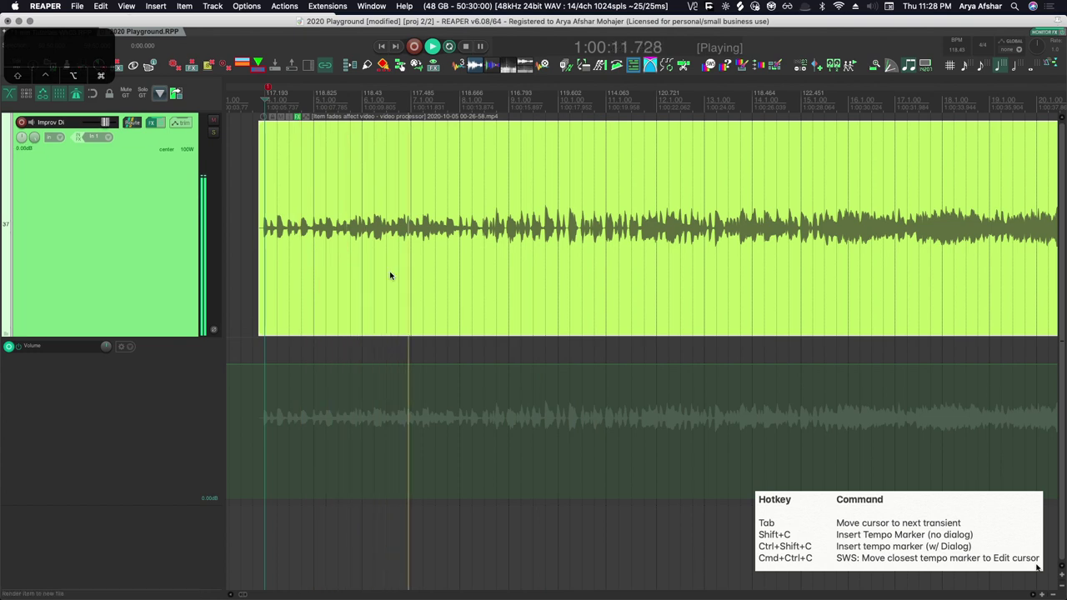
# - Listen through the mapped section and delete the tempo marker at measure 15.1.00
pyautogui.scroll(5, 493, 285)
pyautogui.scroll(3, 494, 288)
pyautogui.press('space')
pyautogui.click(574, 141)
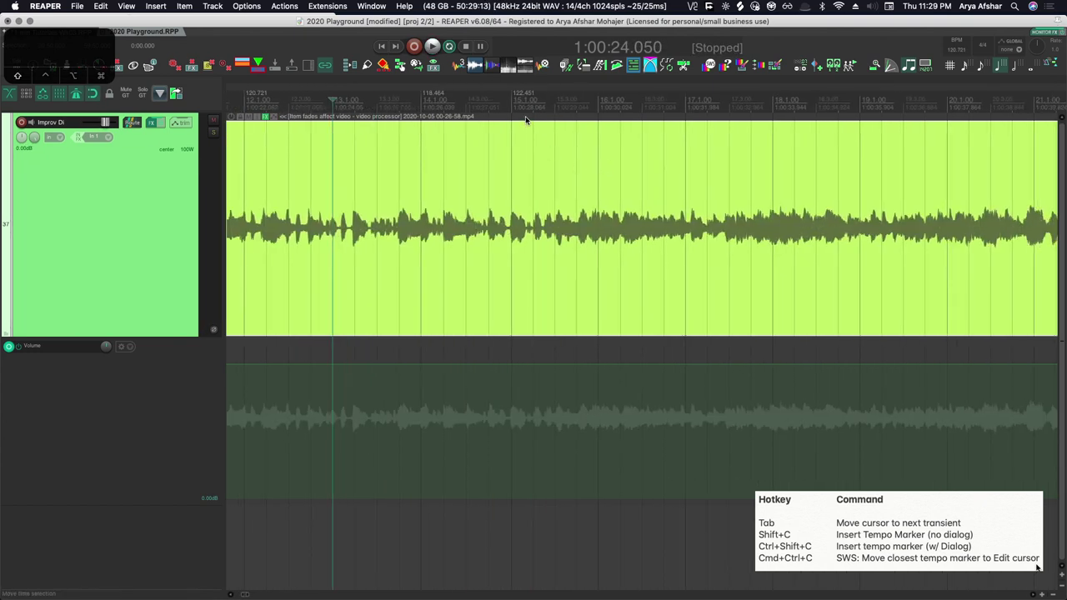
pyautogui.keyDown('alt'); pyautogui.click(519, 95); pyautogui.keyUp('alt')
# - Play onward and insert tempo markers at measures 17.1.00 and 19.1.00
pyautogui.press('space')
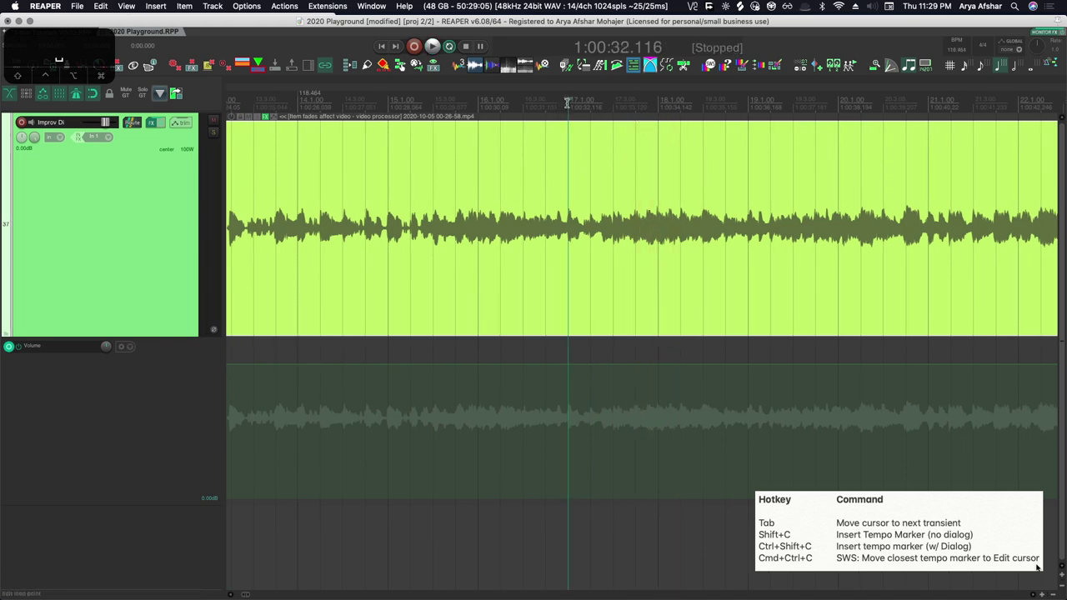
pyautogui.press('space')
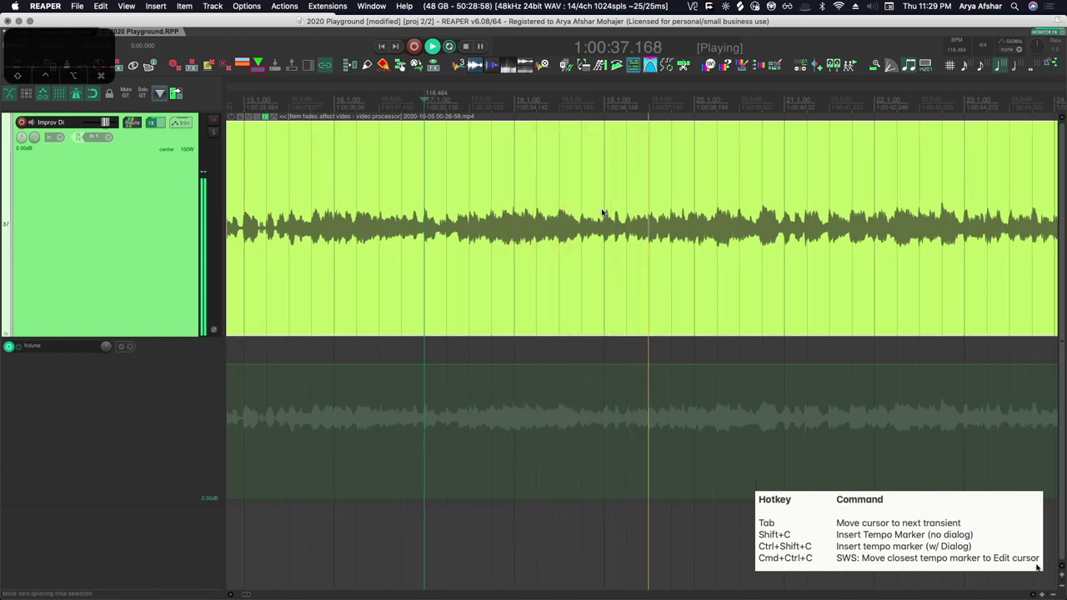
pyautogui.press('space')
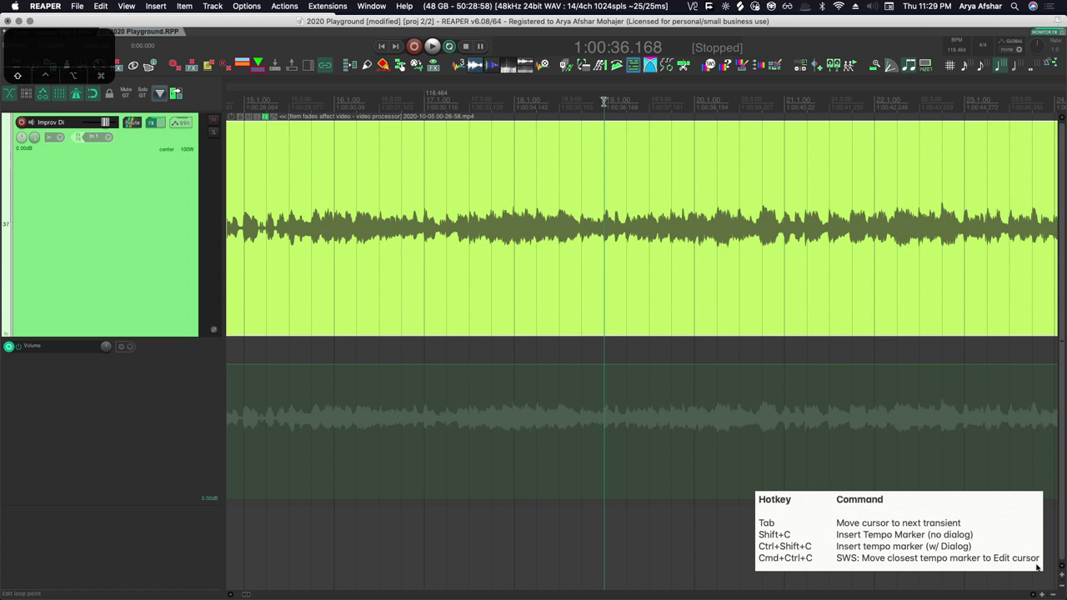
pyautogui.press('space')
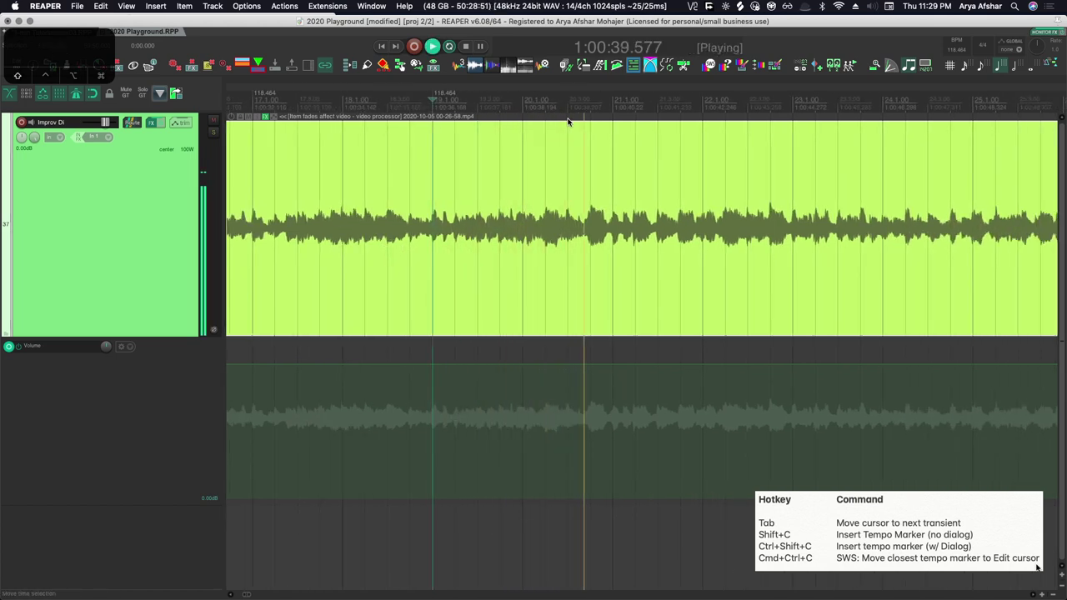
# - Insert tempo markers every two measures at 21.1.00, 23.1.00, 25.1.00 and 27.1.00 during playback
pyautogui.hotkey('shift', 'c')
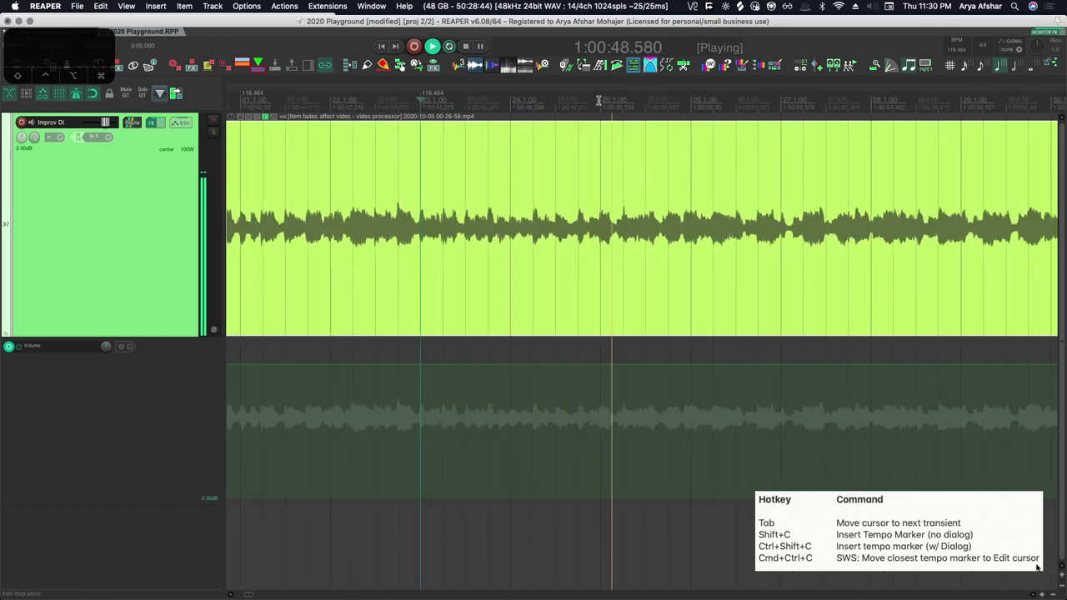
pyautogui.click(593, 104)
pyautogui.hotkey('shift', 'c')
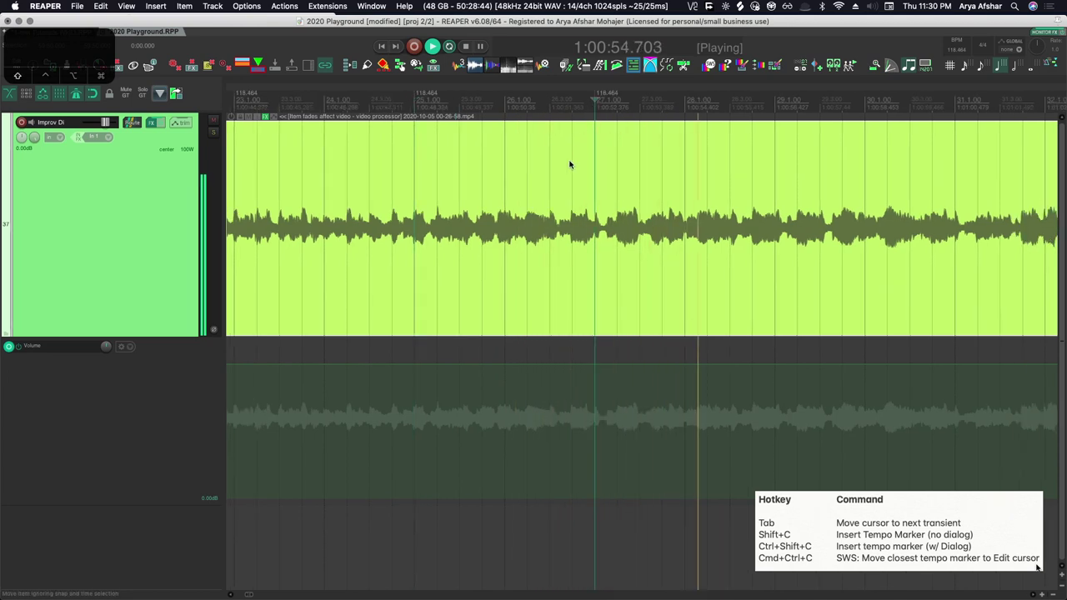
# - Insert a tempo marker at measure 29.1.00 and align it with the nearby note onset at about 1:00:56.47
pyautogui.click(653, 103)
pyautogui.hotkey('shift', 'c')
pyautogui.press('space')
pyautogui.scroll(5, 635, 220)
pyautogui.press('Tab')
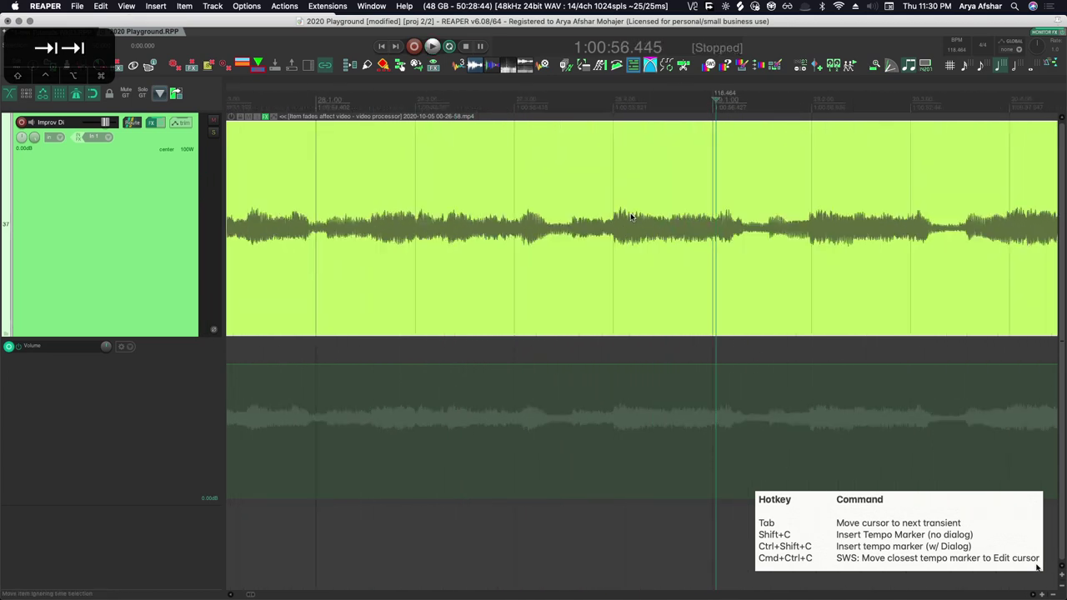
# - Try removing the tempo marker at measure 29.1.00, listen to the passage, and undo the removal
pyautogui.press('space')
pyautogui.keyDown('alt'); pyautogui.click(644, 95); pyautogui.keyUp('alt')
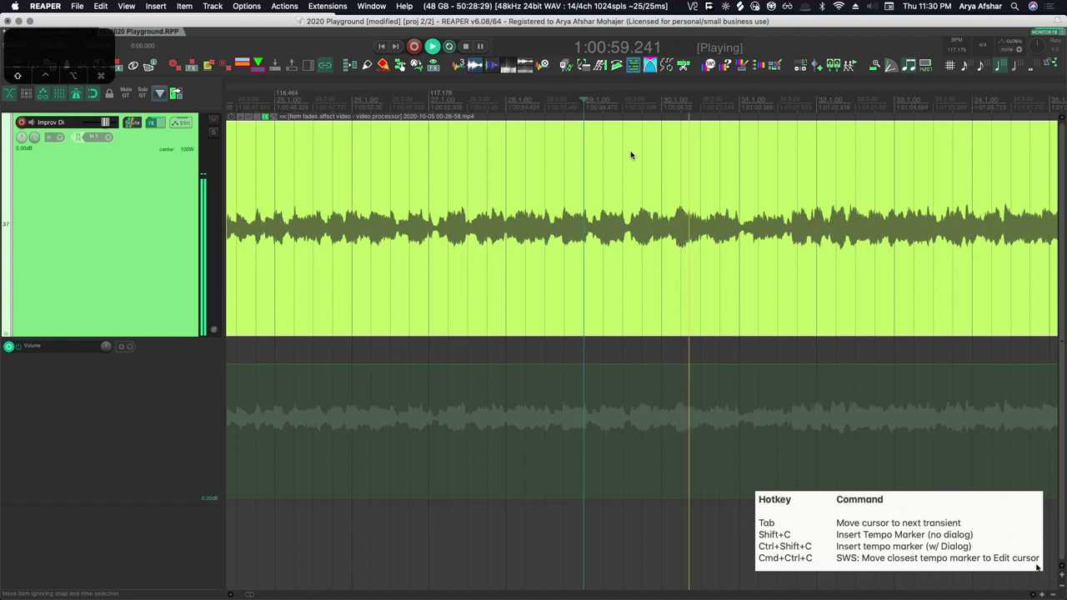
pyautogui.press('space')
pyautogui.press('space')
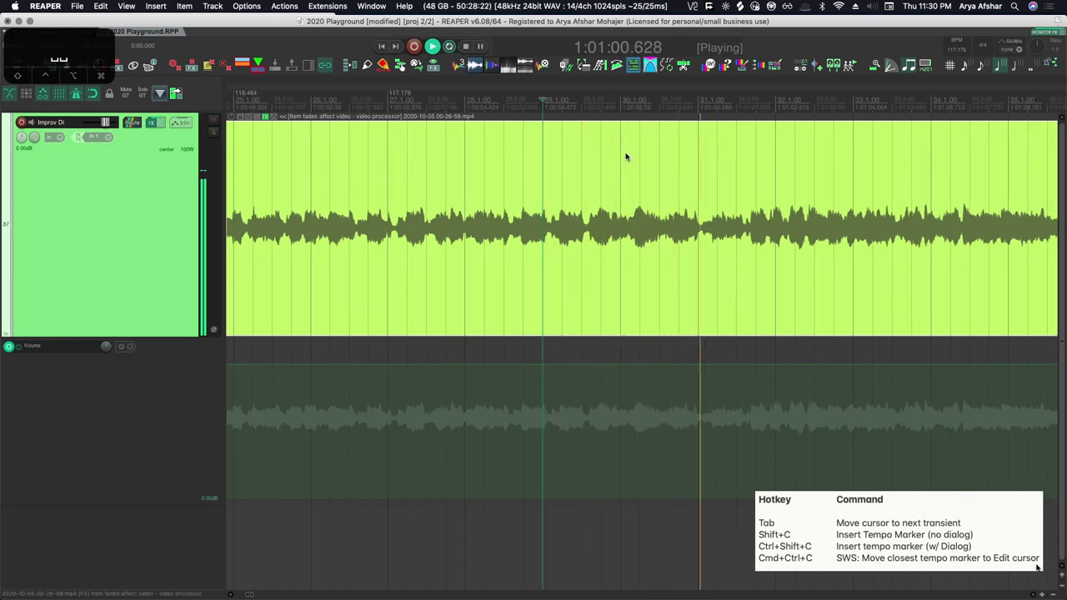
pyautogui.press('space')
pyautogui.press('super+z')
# - Play on from measure 29 and insert a tempo marker at measure 31.1.00
pyautogui.press('space')
pyautogui.scroll(3, 623, 157)
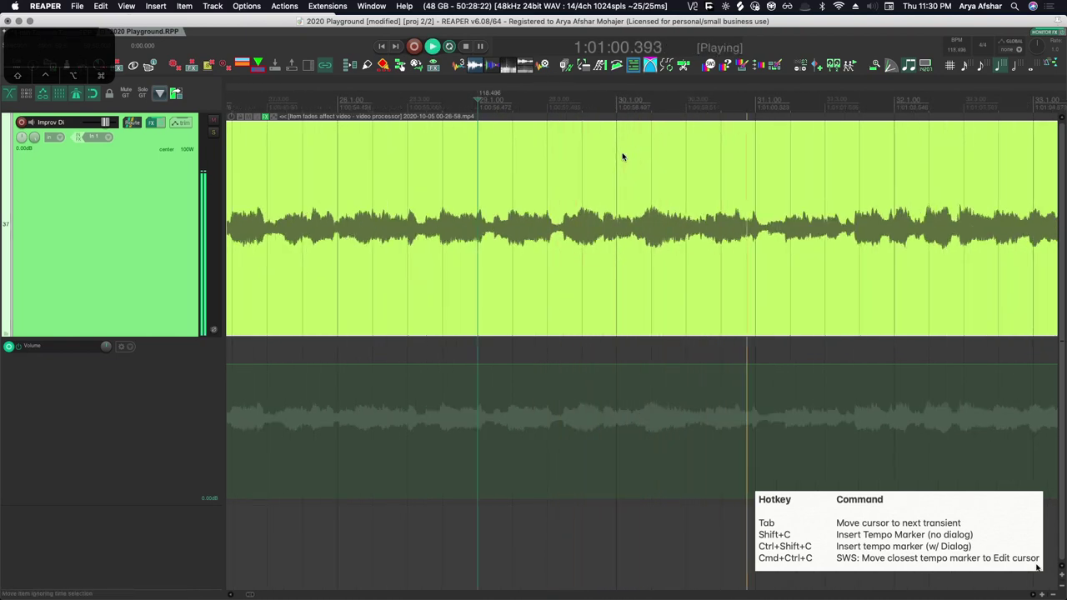
pyautogui.press('space')
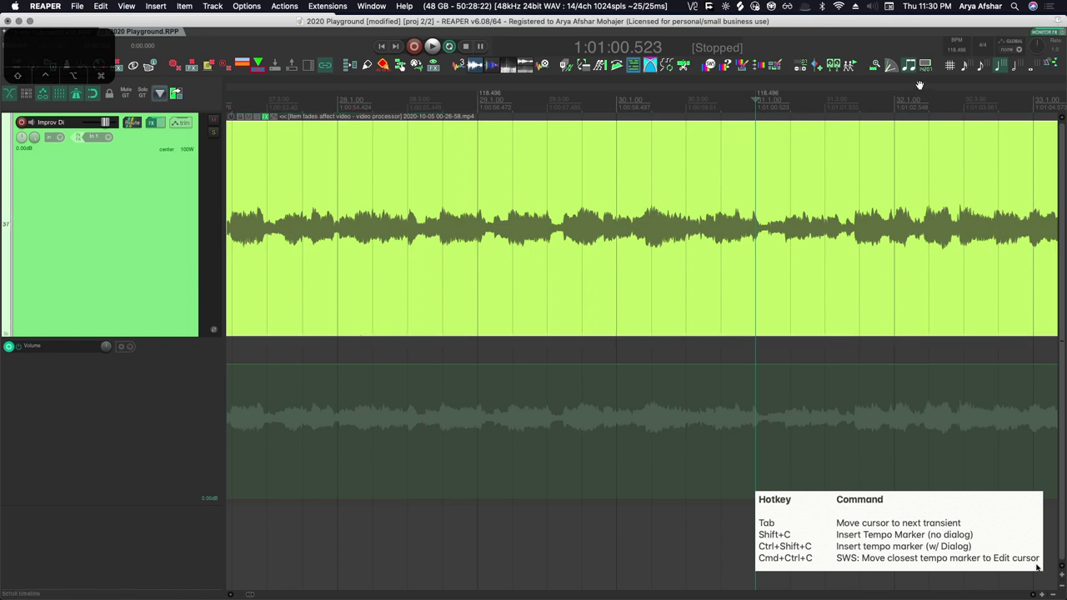
# - Set the grid to eighth notes and move the closest tempo marker slightly earlier to match the played downbeat
pyautogui.click(982, 68)
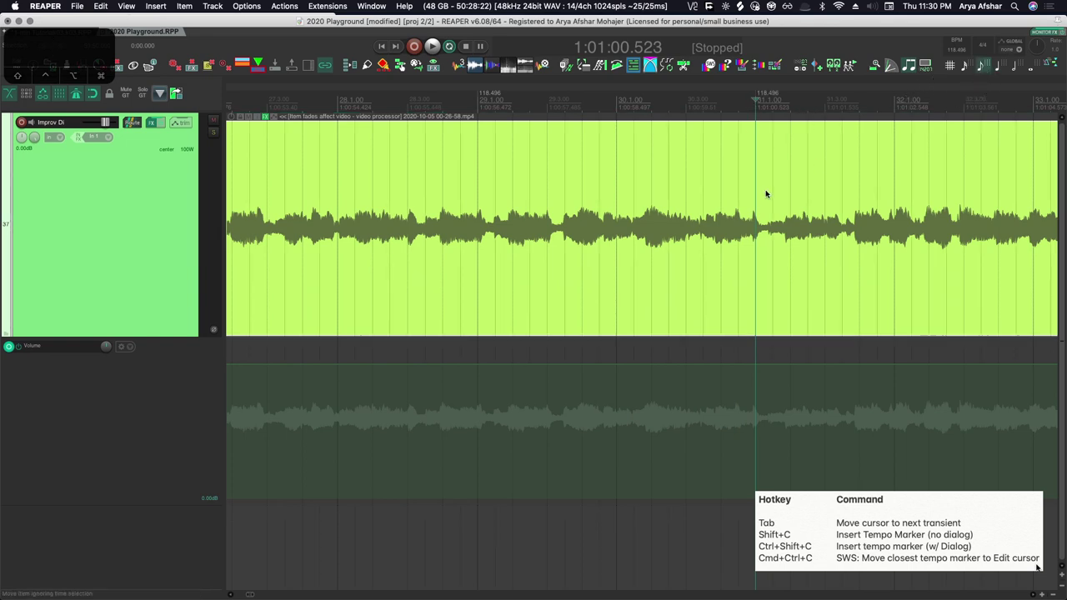
pyautogui.scroll(3, 729, 207)
pyautogui.press('Left')
pyautogui.press('Left')
pyautogui.press('Left')
pyautogui.press('Left')
pyautogui.press('Left')
pyautogui.press('ctrl+super+c')
pyautogui.scroll(-3, 715, 178)
pyautogui.press('space')
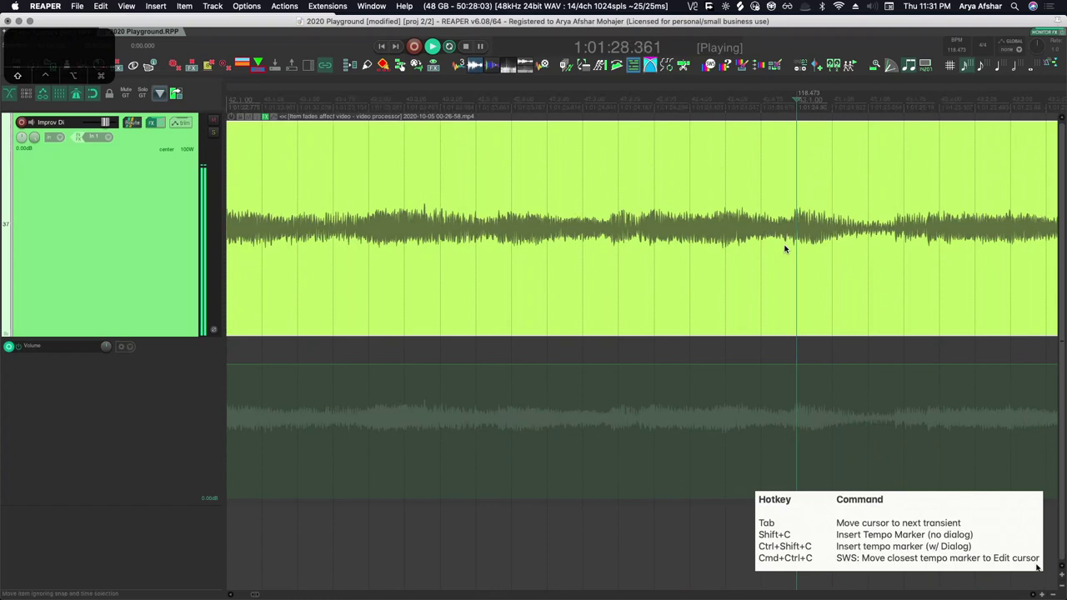
# - Insert a tempo marker at measure 46.1.00 and play the passage that follows it
pyautogui.press('space')
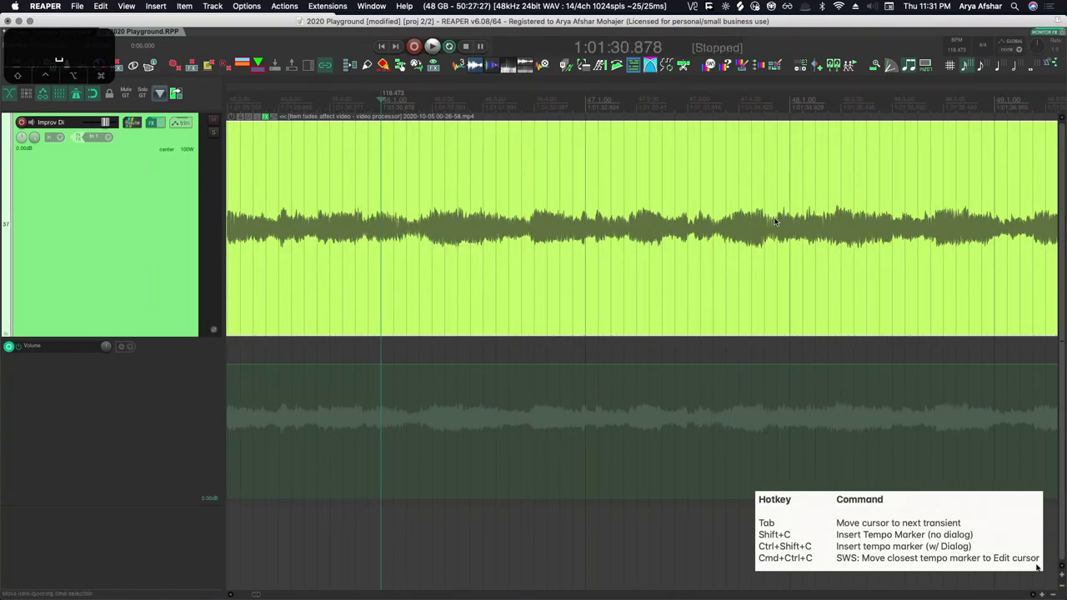
pyautogui.press('space')
pyautogui.press('space')
pyautogui.click(713, 208)
pyautogui.press('space')
pyautogui.press('space')
# - Play from measure 46 and insert a tempo marker at measure 49.1.00, moving it slightly later to the played transient
pyautogui.click(559, 100)
pyautogui.press('space')
pyautogui.press('space')
pyautogui.press('space')
pyautogui.press('space')
pyautogui.press('space')
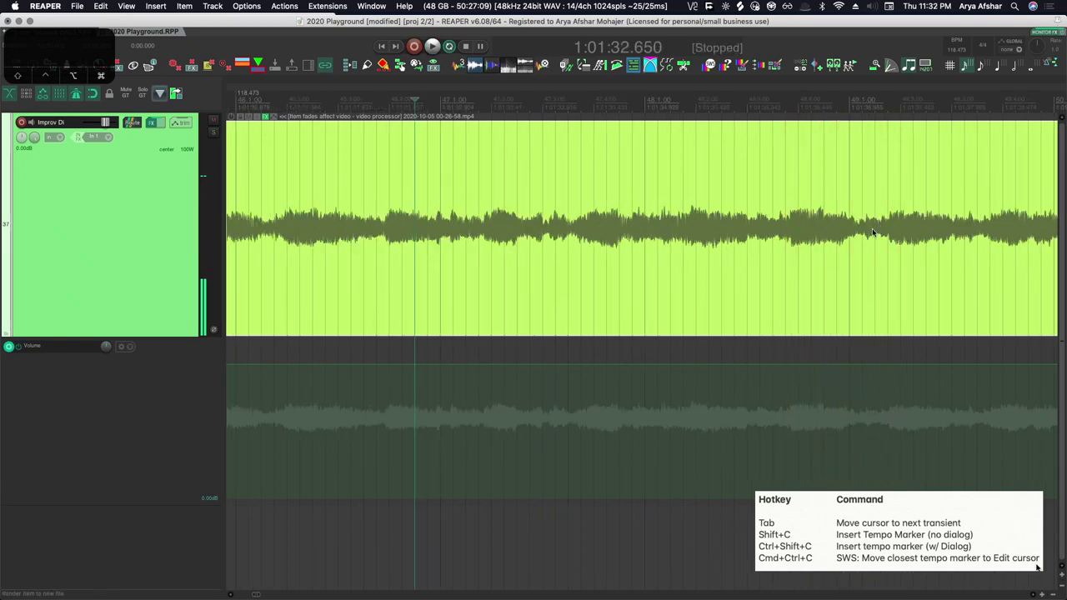
pyautogui.scroll(3, 859, 226)
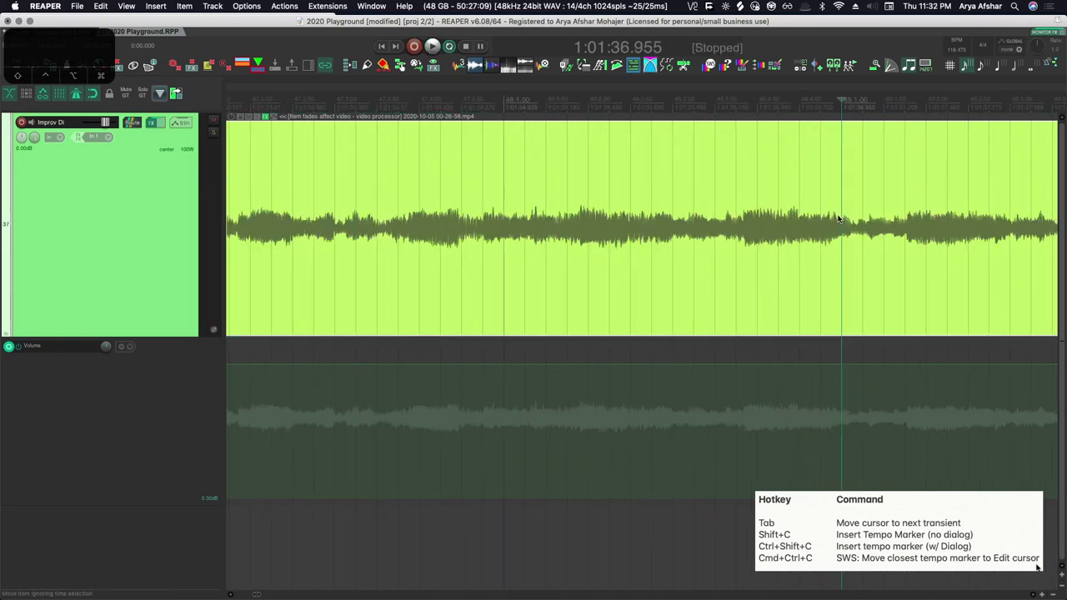
pyautogui.press('Tab')
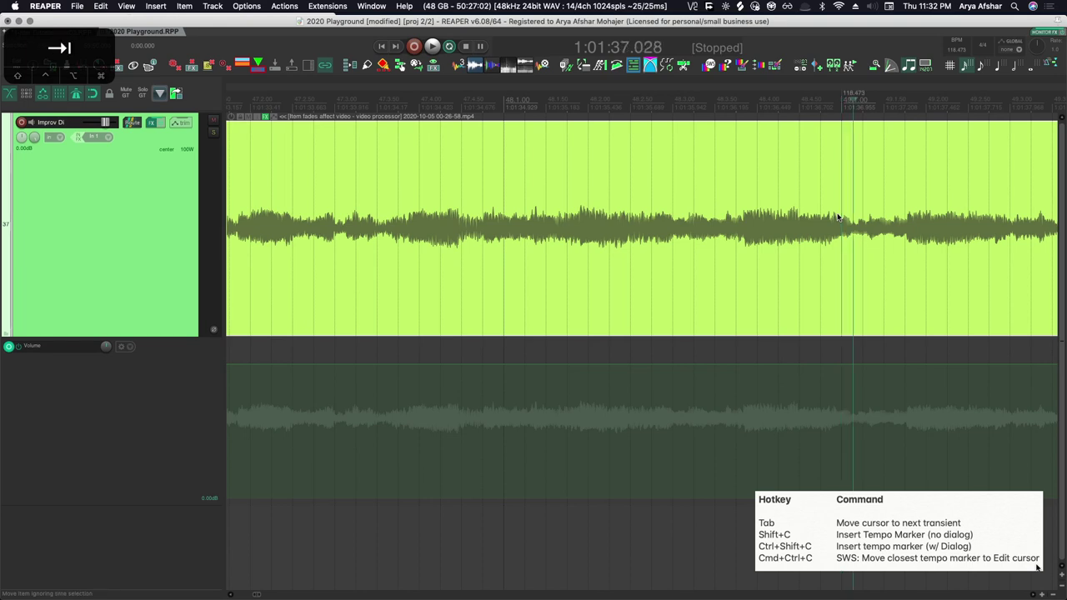
pyautogui.scroll(2, 843, 222)
pyautogui.press('Tab')
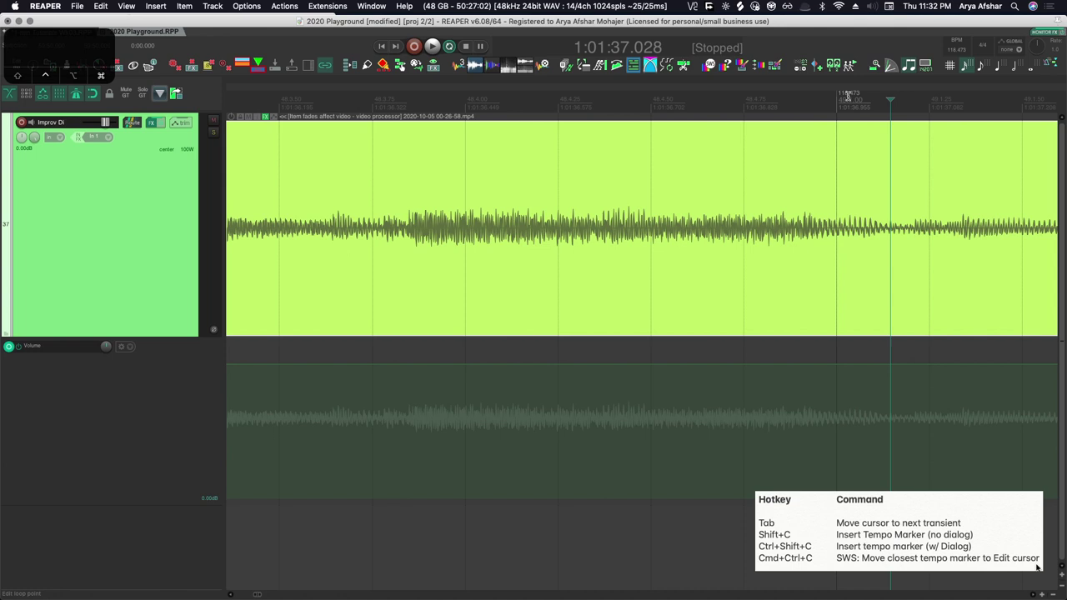
pyautogui.scroll(-8, 821, 160)
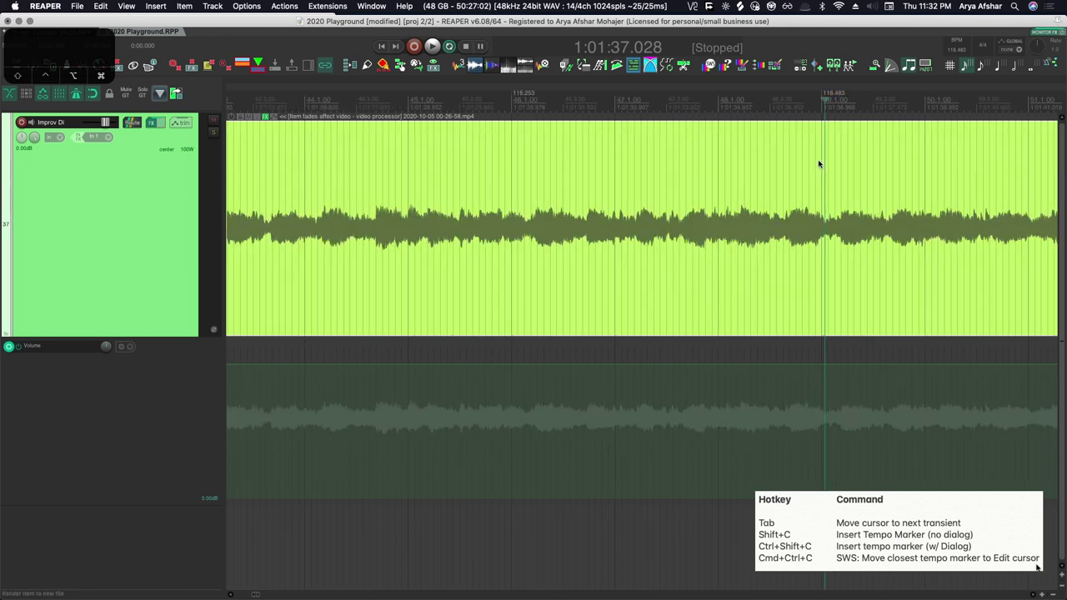
# - Play back from measure 46.1.00 and from the middle of measure 47 to check the beat alignment
pyautogui.click(710, 143)
pyautogui.press('space')
pyautogui.scroll(2, 747, 189)
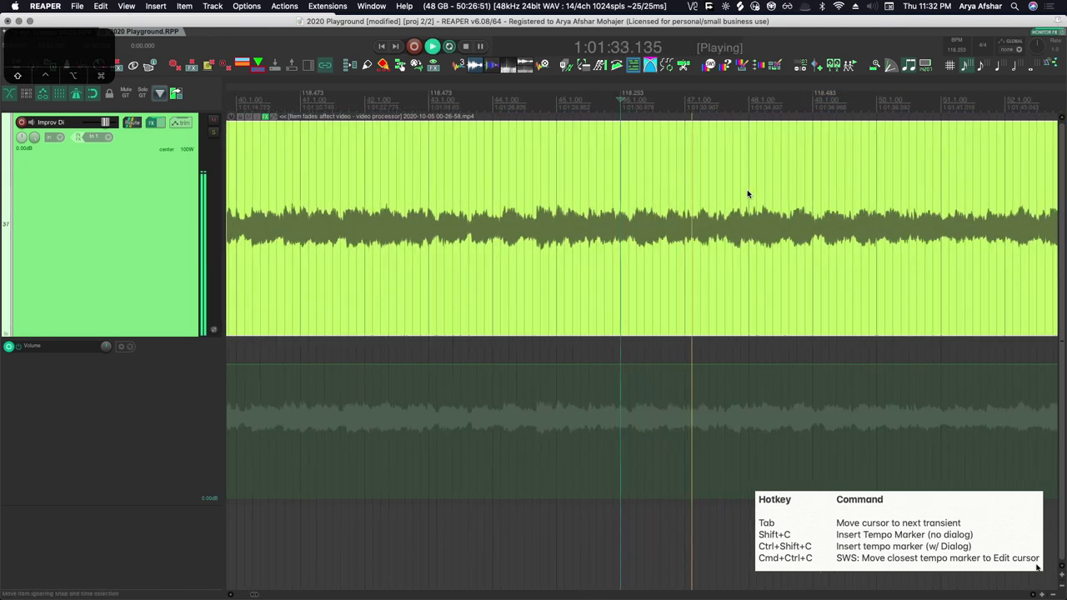
pyautogui.hscroll(1, 748, 194)
pyautogui.press('space')
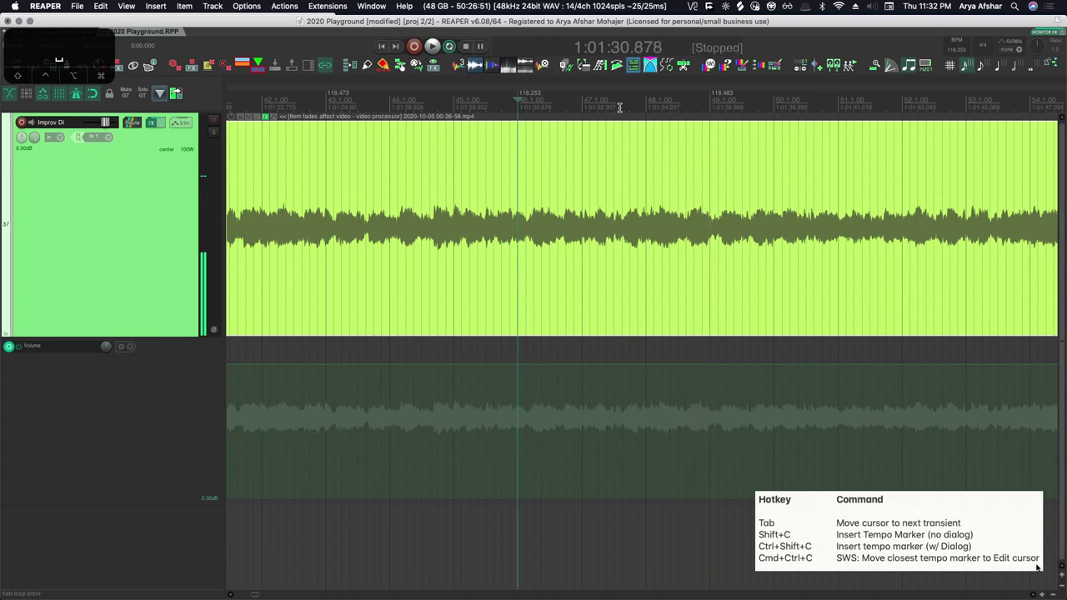
pyautogui.click(620, 107)
pyautogui.press('space')
pyautogui.click(620, 108)
pyautogui.scroll(6, 684, 202)
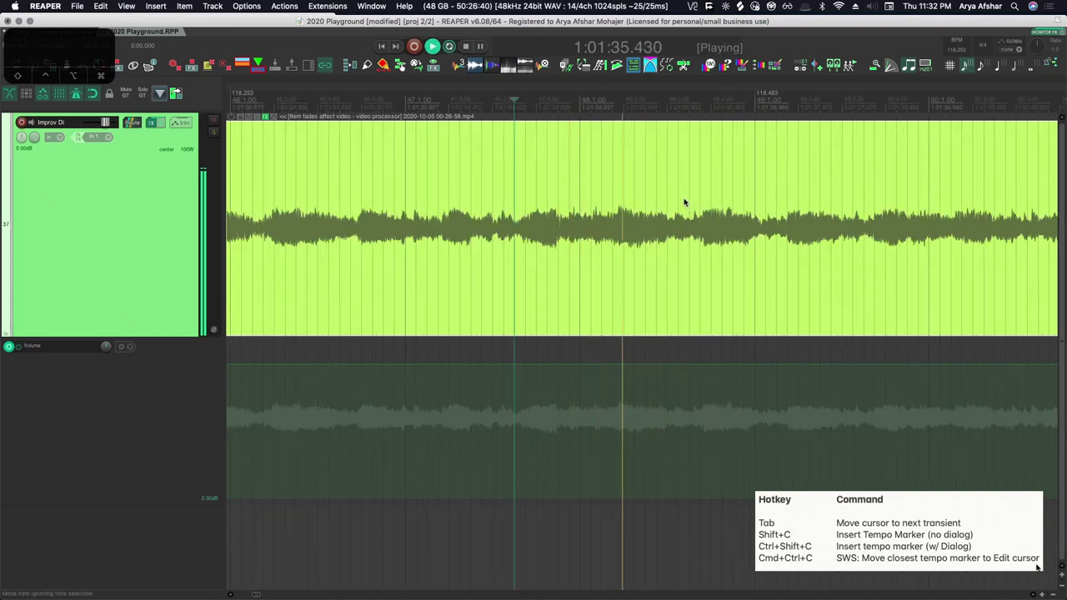
pyautogui.press('space')
# - Insert a tempo marker at measure 48.2.00 and move it slightly earlier to the nearest played transient
pyautogui.scroll(1, 615, 168)
pyautogui.scroll(2, 614, 169)
pyautogui.press('Tab')
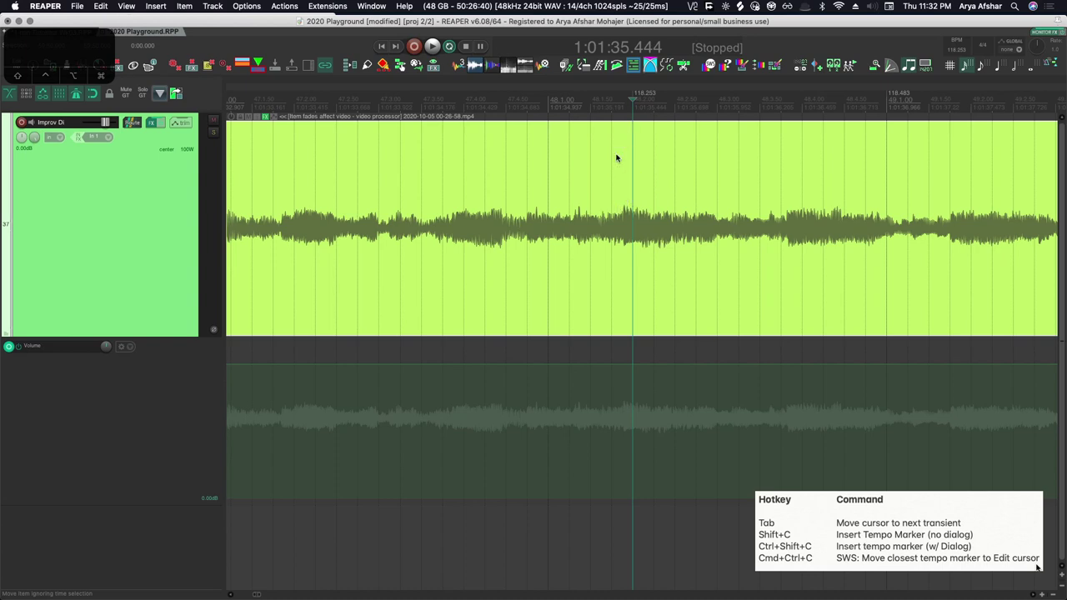
pyautogui.press('Tab')
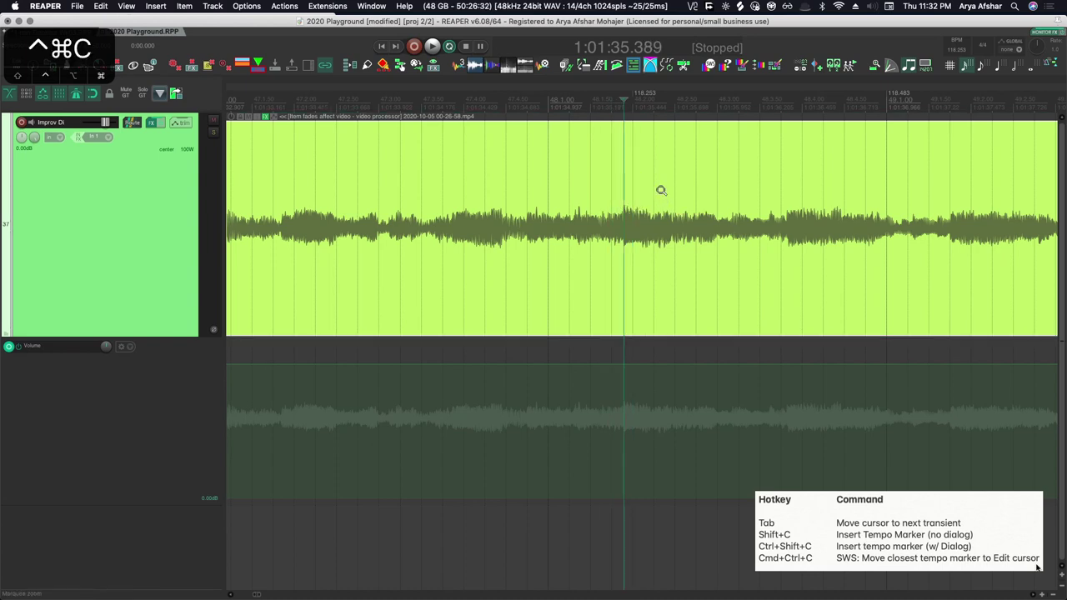
pyautogui.press('ctrl+super+c')
# - Play from measure 47 and replace the tempo marker at measure 49.1.00 with a newly inserted one
pyautogui.scroll(-4, 299, 117)
pyautogui.click(260, 101)
pyautogui.press('space')
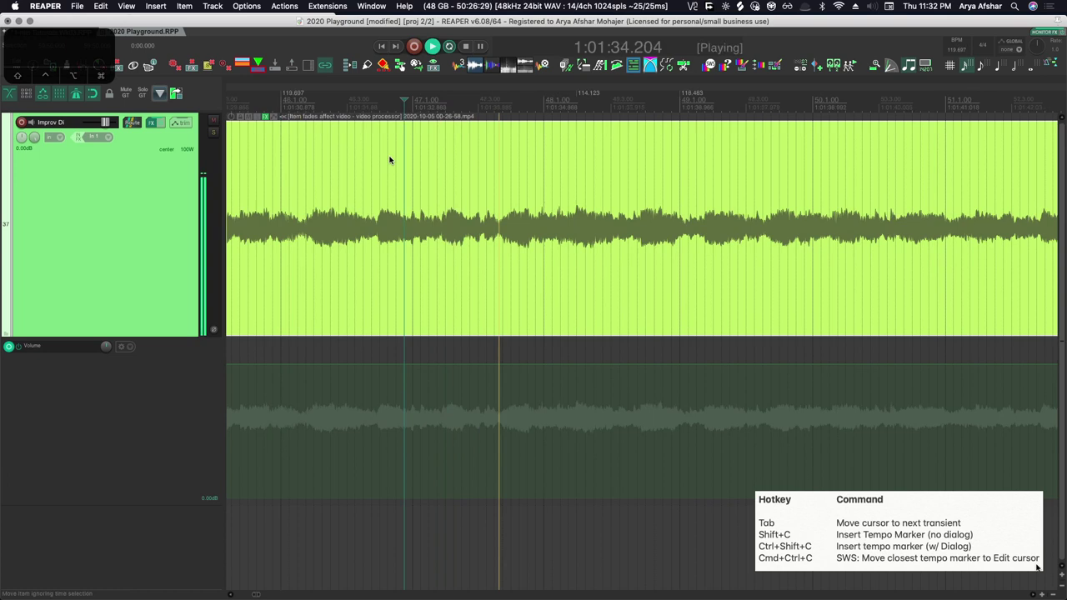
pyautogui.click(537, 106)
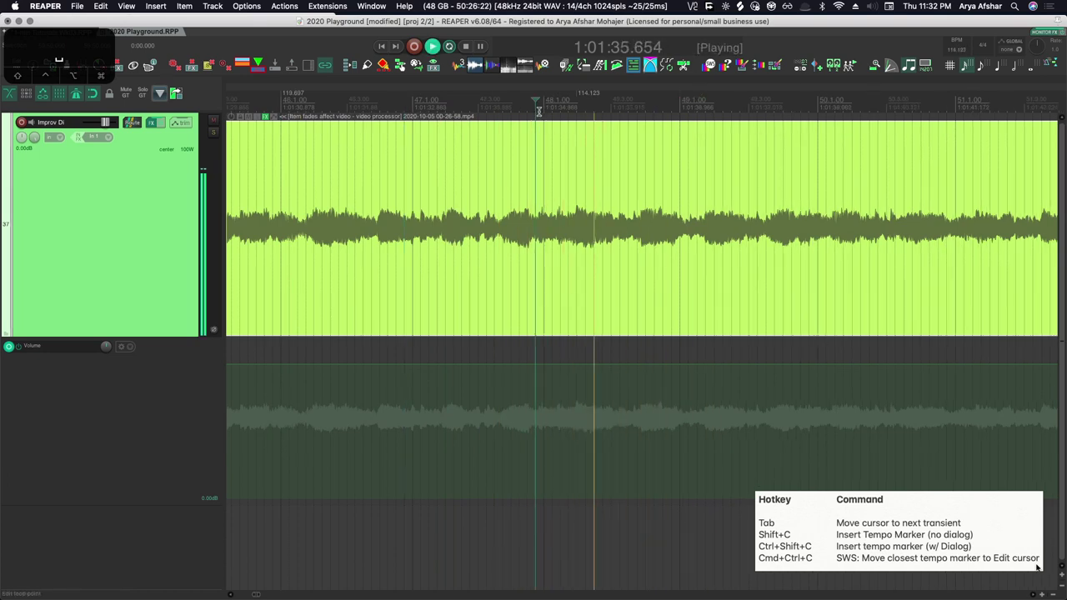
pyautogui.press('space')
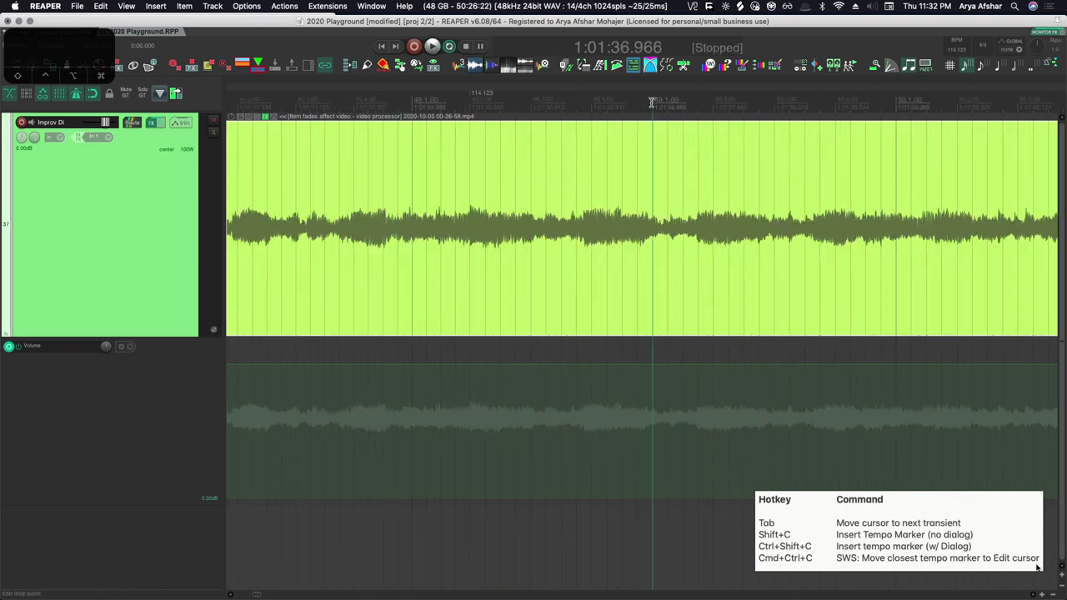
pyautogui.press('space')
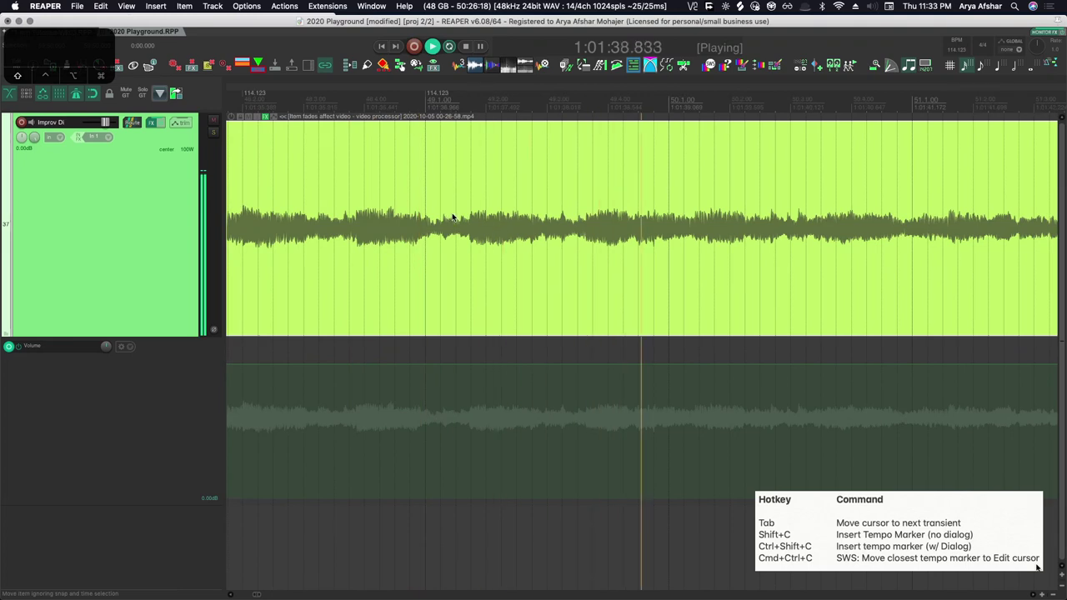
# - Replay measures 48 and 49 from several starting points to check the beats against the grid
pyautogui.press('space')
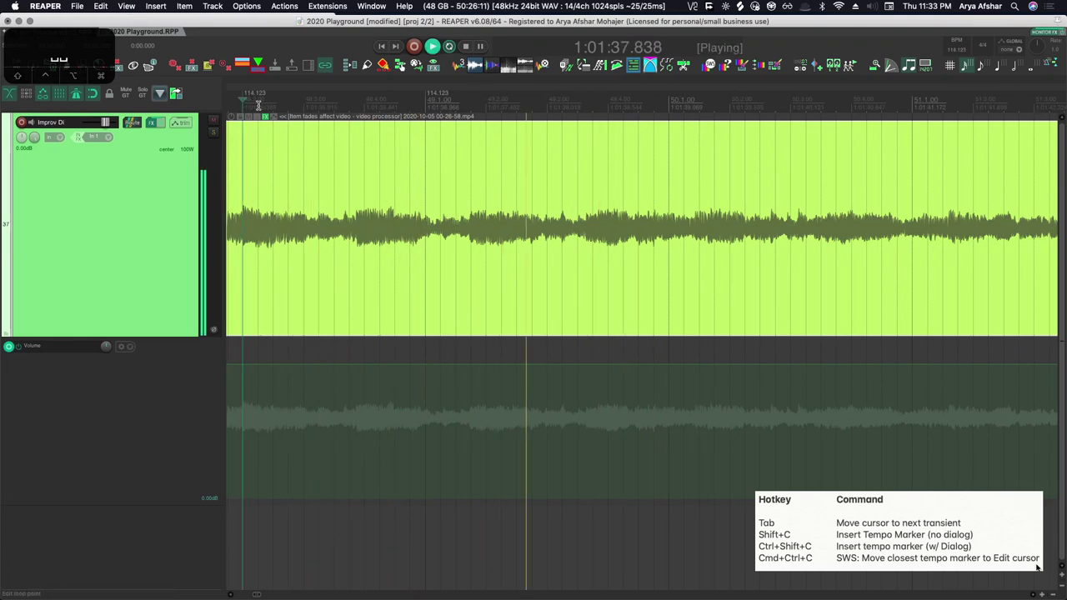
pyautogui.press('space')
pyautogui.press('space')
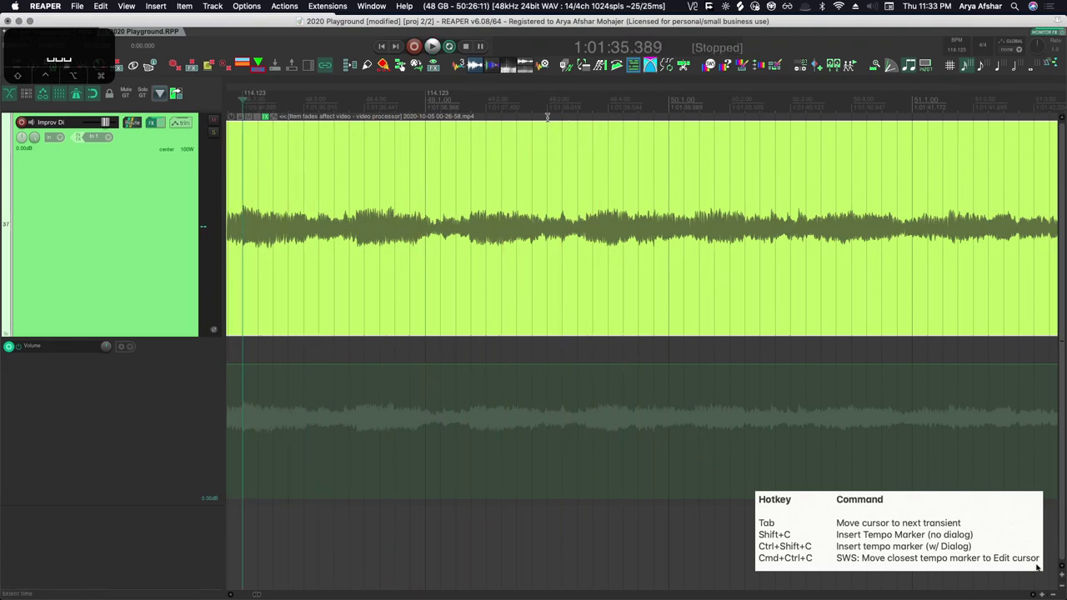
pyautogui.click(392, 100)
pyautogui.press('space')
pyautogui.press('space')
pyautogui.click(594, 112)
pyautogui.press('space')
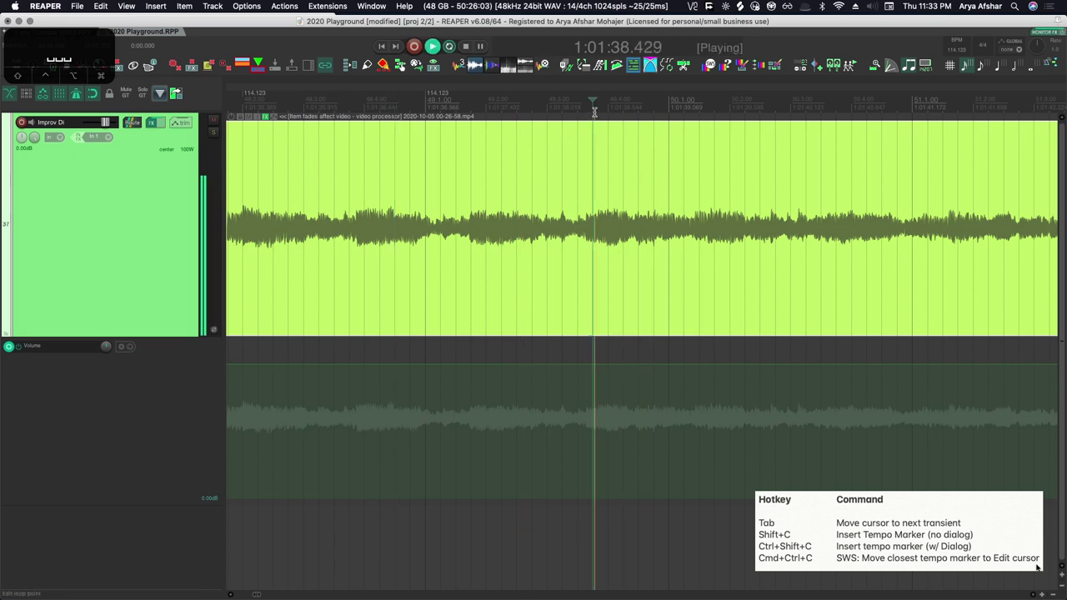
# - Insert a tempo marker at measure 50.1.00, move it earlier to the played transient, and play back from measure 48
pyautogui.press('space')
pyautogui.press('Tab')
pyautogui.press('Tab')
pyautogui.press('Tab')
pyautogui.press('Tab')
pyautogui.press('Tab')
pyautogui.scroll(3, 674, 219)
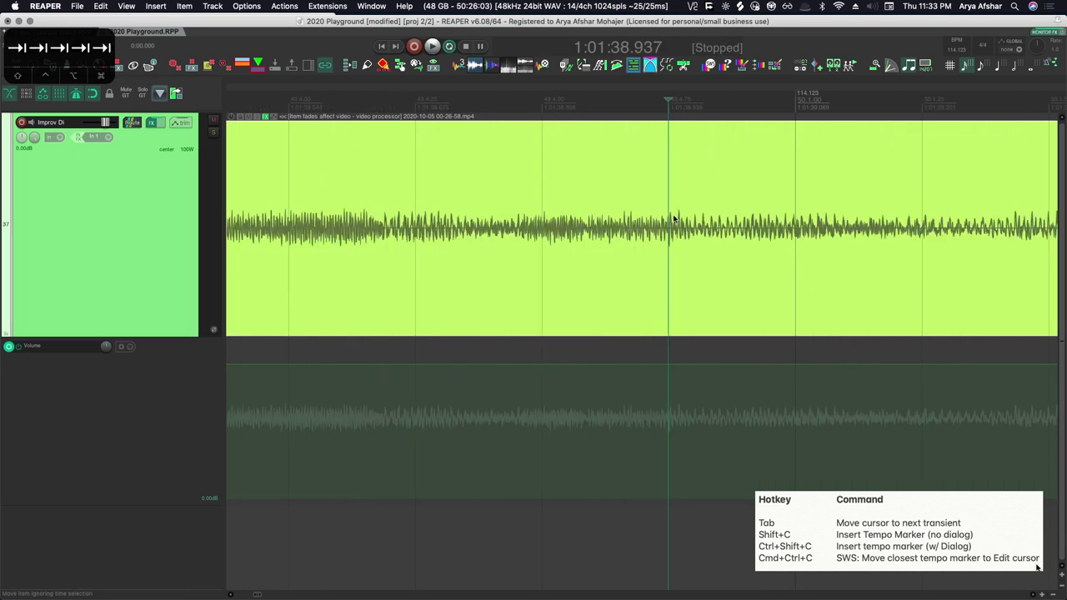
pyautogui.press('ctrl+super+c')
pyautogui.scroll(-5, 710, 163)
pyautogui.click(449, 105)
pyautogui.press('space')
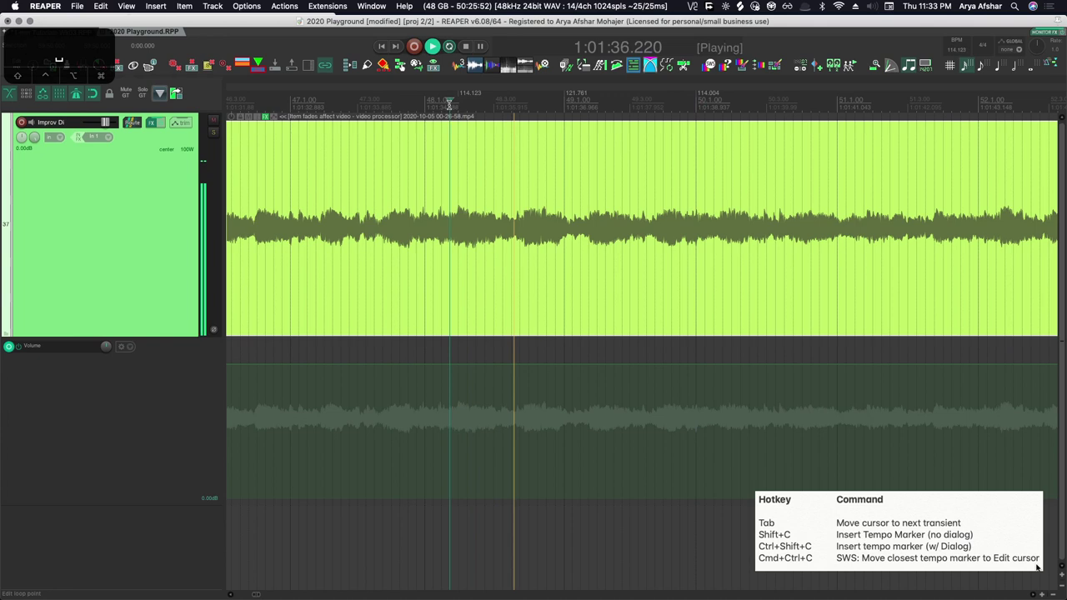
pyautogui.press('space')
# - Insert a tempo marker at measure 51.1.00 and move it slightly earlier to the played downbeat
pyautogui.scroll(3, 709, 225)
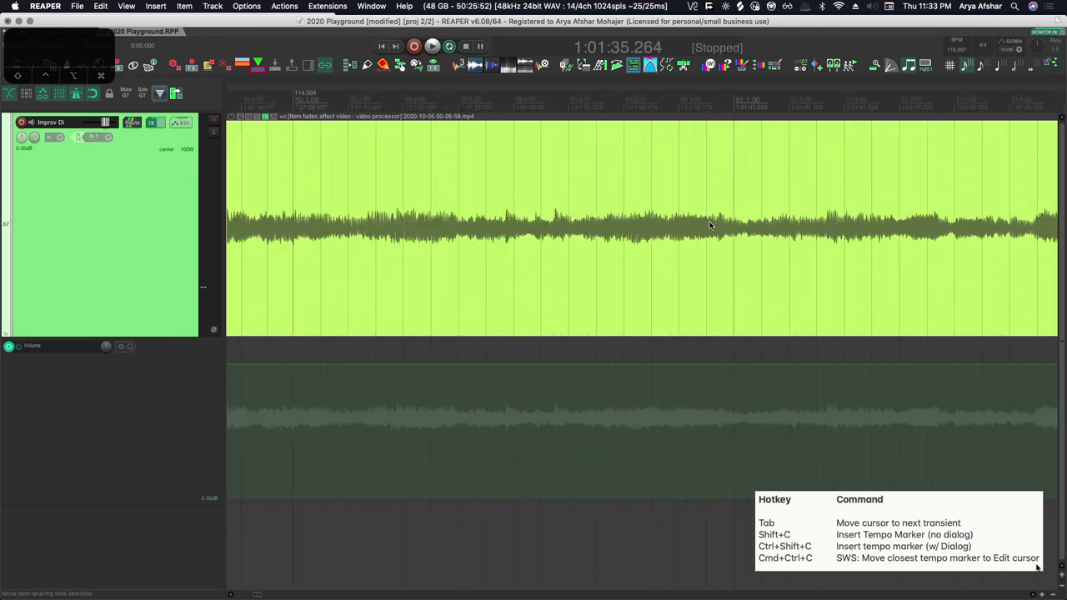
pyautogui.press('Tab')
pyautogui.press('Tab')
pyautogui.press('Tab')
pyautogui.press('Tab')
pyautogui.press('Tab')
pyautogui.press('Tab')
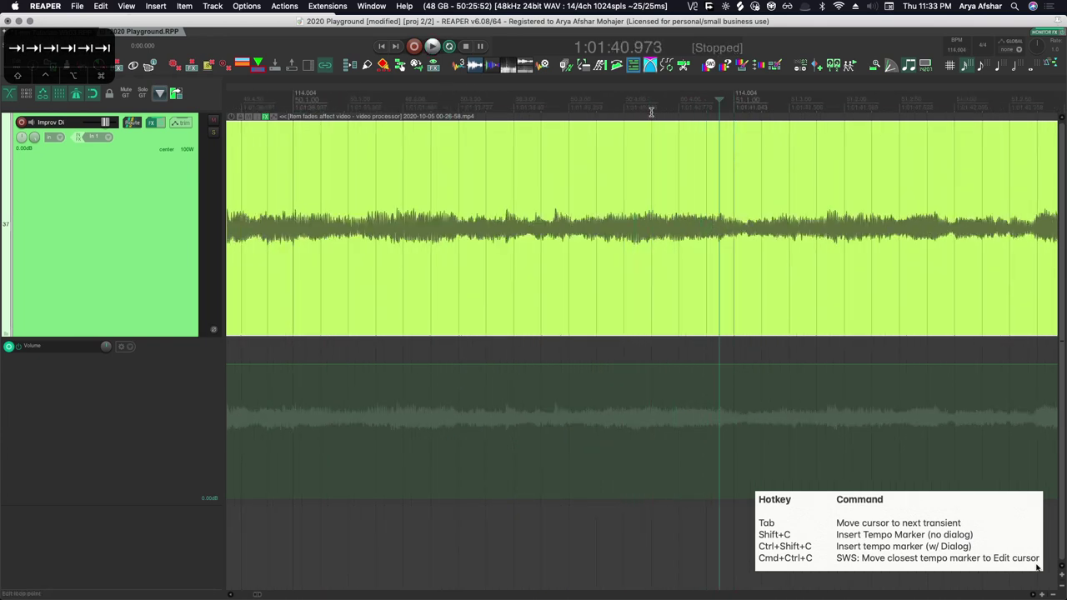
pyautogui.scroll(-3, 338, 175)
# - Play the transition from measure 50 into measure 51 repeatedly to check the downbeat placement
pyautogui.click(291, 100)
pyautogui.press('space')
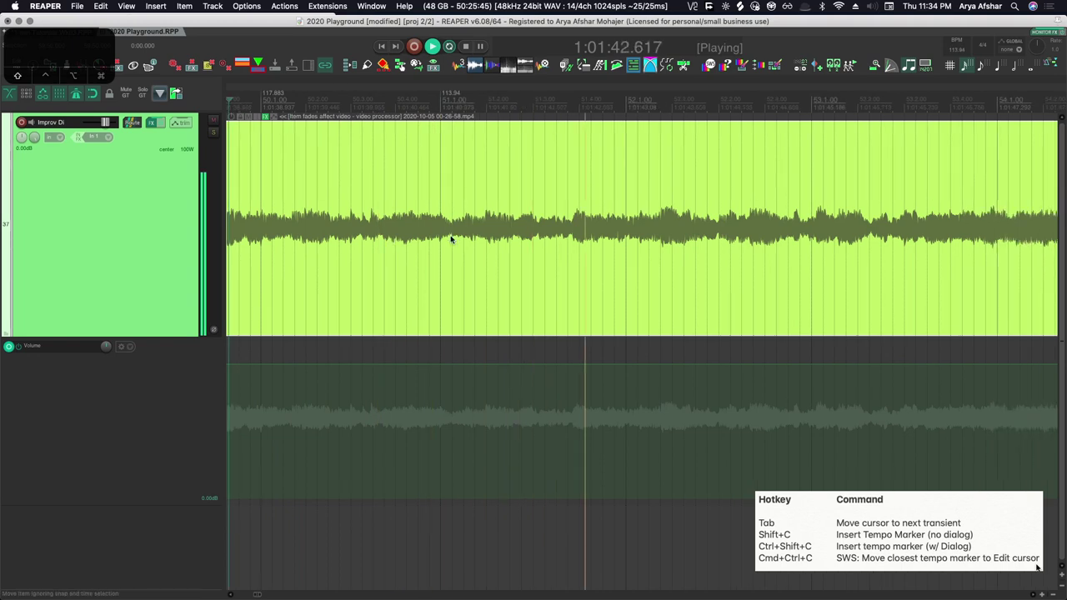
pyautogui.press('space')
pyautogui.press('space')
pyautogui.press('space')
pyautogui.click(365, 98)
pyautogui.press('space')
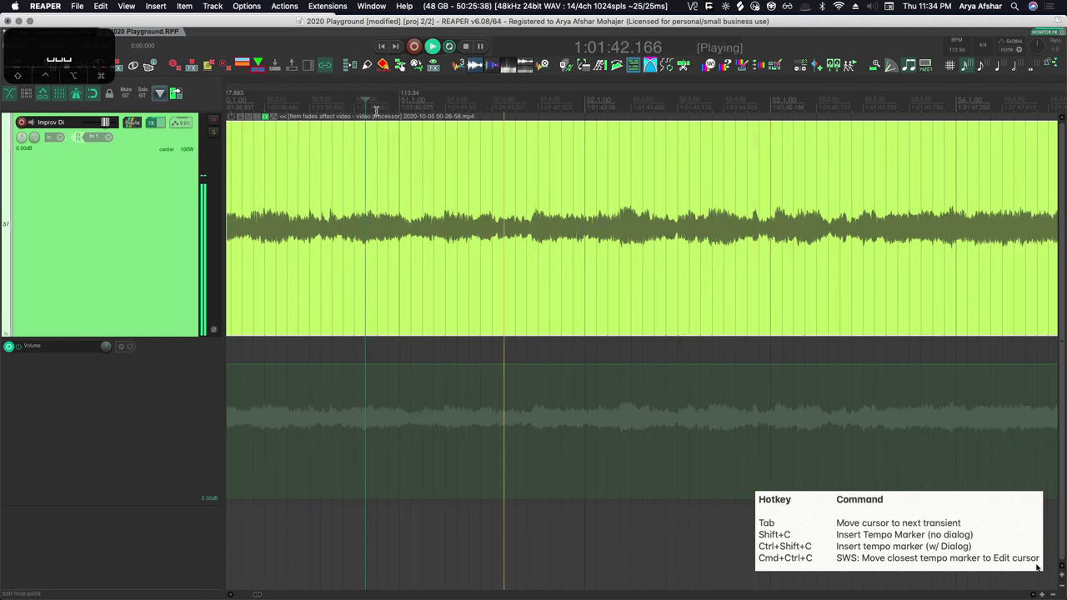
pyautogui.press('space')
pyautogui.press('space')
pyautogui.press('space')
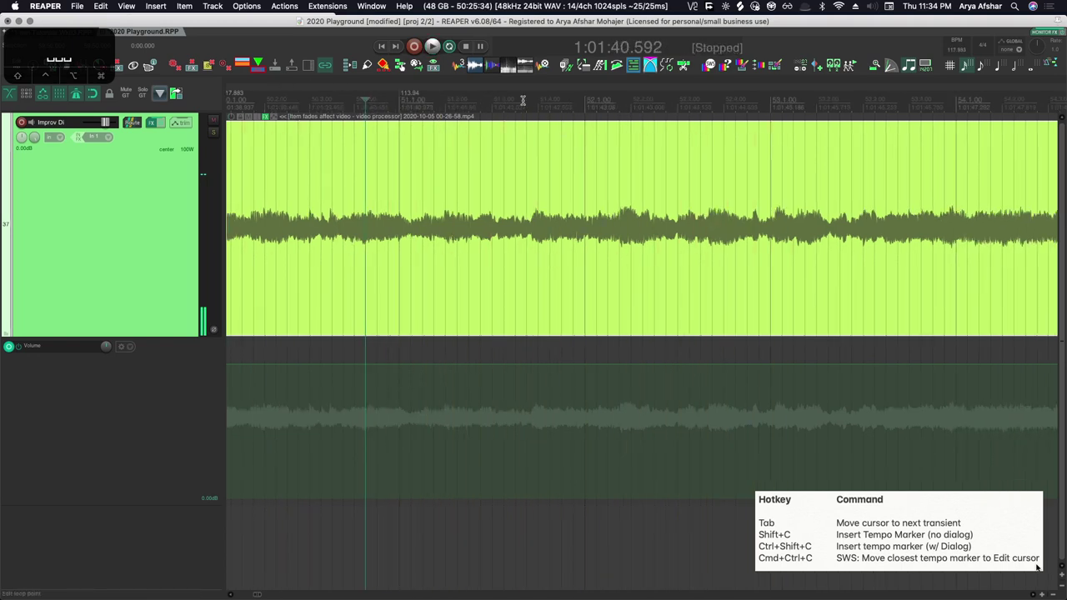
# - Insert a tempo marker an eighth note after measure 52.1.00 and move it slightly earlier to the played transient
pyautogui.click(525, 100)
pyautogui.press('space')
pyautogui.press('space')
pyautogui.scroll(3, 592, 174)
pyautogui.press('space')
pyautogui.press('space')
pyautogui.click(588, 209)
pyautogui.click(612, 185)
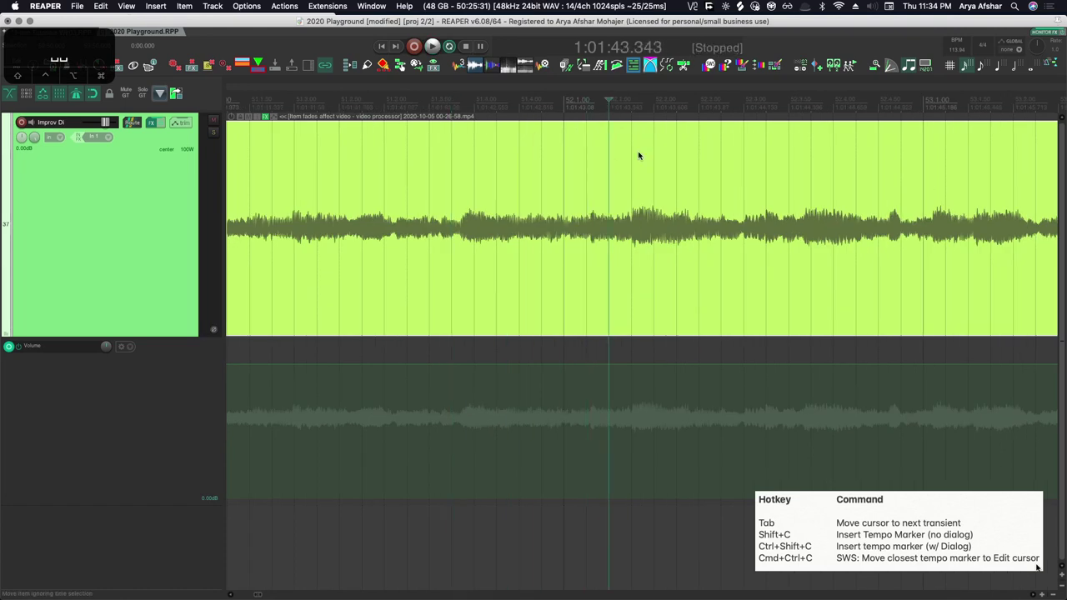
pyautogui.hotkey('shift', 'c')
pyautogui.click(588, 188)
pyautogui.press('Tab')
pyautogui.press('ctrl+super+c')
# - Play from just before measure 51, remove the tempo marker just after measure 52.1.00, and insert one at measure 55.1.00
pyautogui.scroll(-5, 358, 138)
pyautogui.click(306, 99)
pyautogui.press('space')
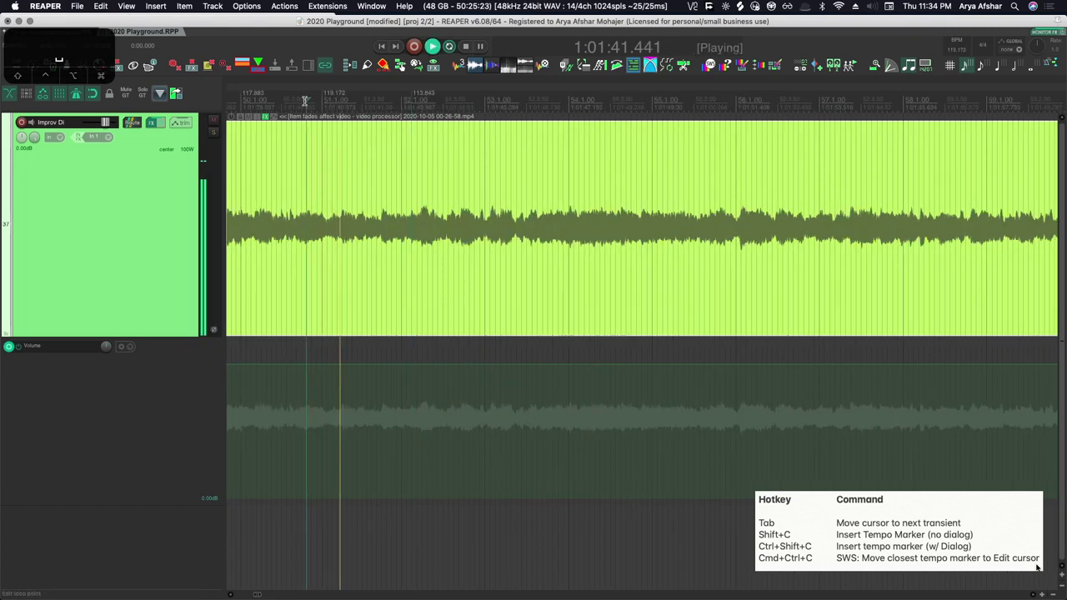
pyautogui.keyDown('alt'); pyautogui.click(415, 92); pyautogui.keyUp('alt')
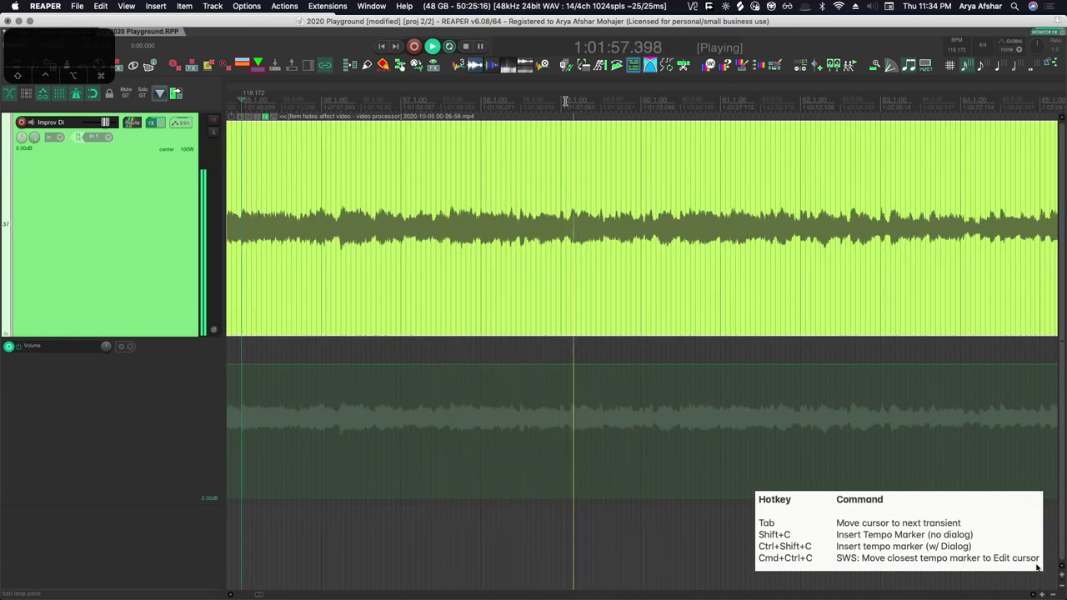
# - Insert tempo markers at measures 59.1.00, 61.1.00, 63.1.00 and 64.1.00 while playback continues
pyautogui.hotkey('shift', 'c')
pyautogui.click(630, 101)
pyautogui.hotkey('shift', 'c')
pyautogui.hscroll(4, 624, 174)
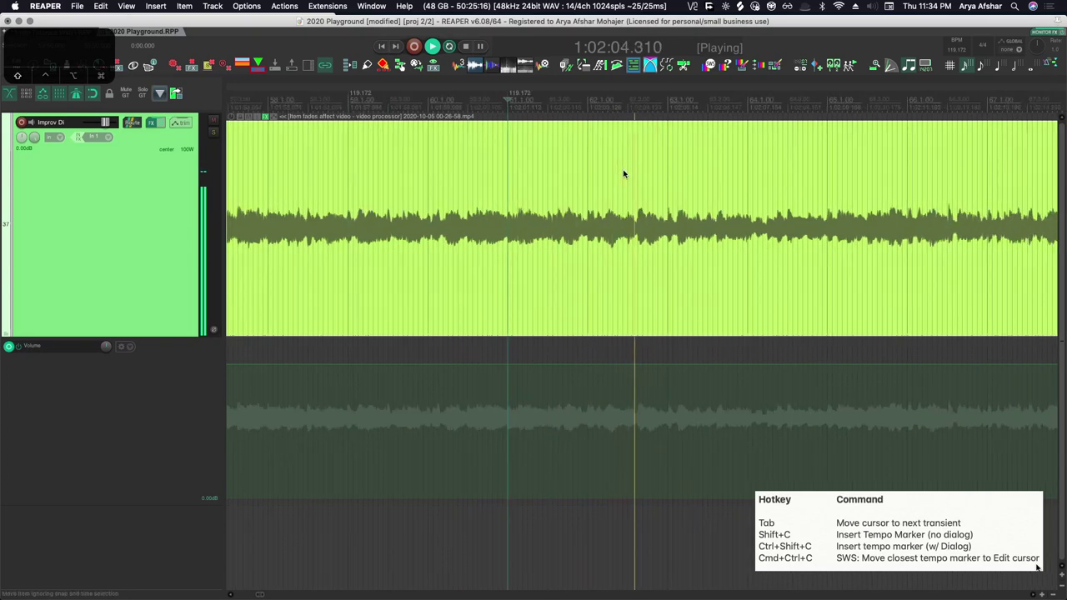
pyautogui.click(626, 103)
pyautogui.hotkey('shift', 'c')
pyautogui.hscroll(1, 613, 157)
pyautogui.click(664, 102)
pyautogui.hotkey('shift', 'c')
pyautogui.hscroll(3, 633, 174)
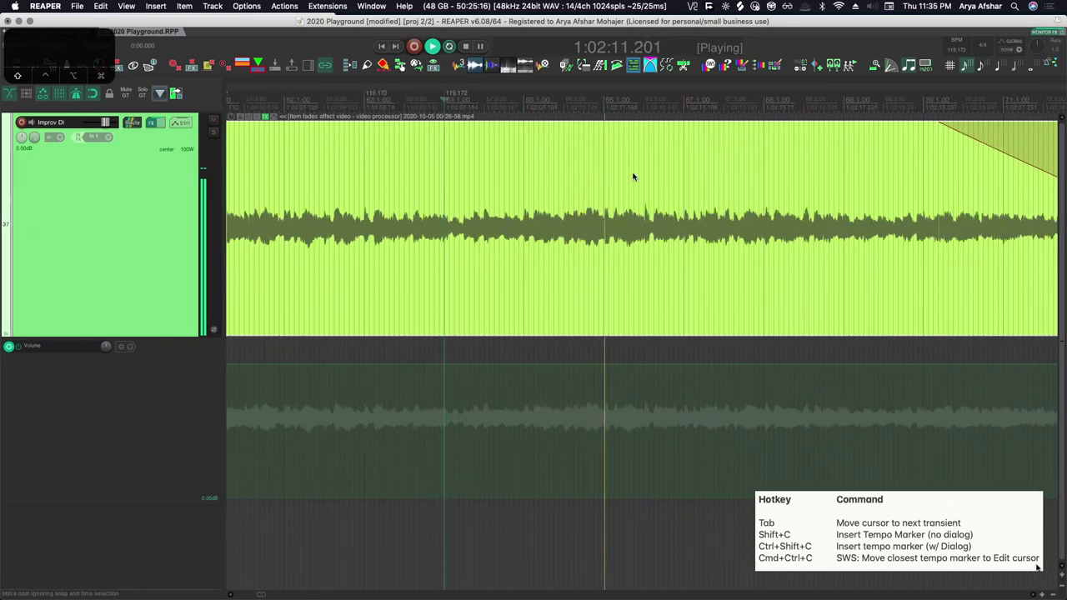
# - Insert a tempo marker at measure 66.1.00, stop playback, and move the marker slightly later to the next transient
pyautogui.click(603, 101)
pyautogui.hotkey('shift', 'c')
pyautogui.scroll(3, 604, 210)
pyautogui.press('space')
pyautogui.press('Tab')
pyautogui.press('ctrl+super+c')
pyautogui.scroll(-3, 609, 211)
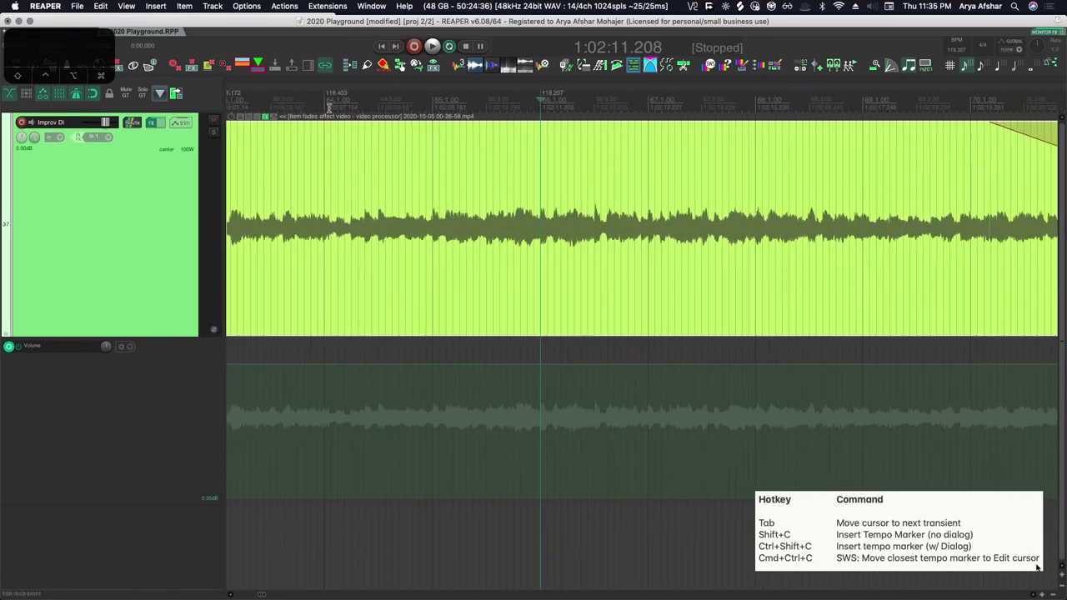
# - Play from just before measure 64 and insert tempo markers at measures 67.1.00 and 68.1.00
pyautogui.click(320, 102)
pyautogui.press('space')
pyautogui.hscroll(1, 402, 176)
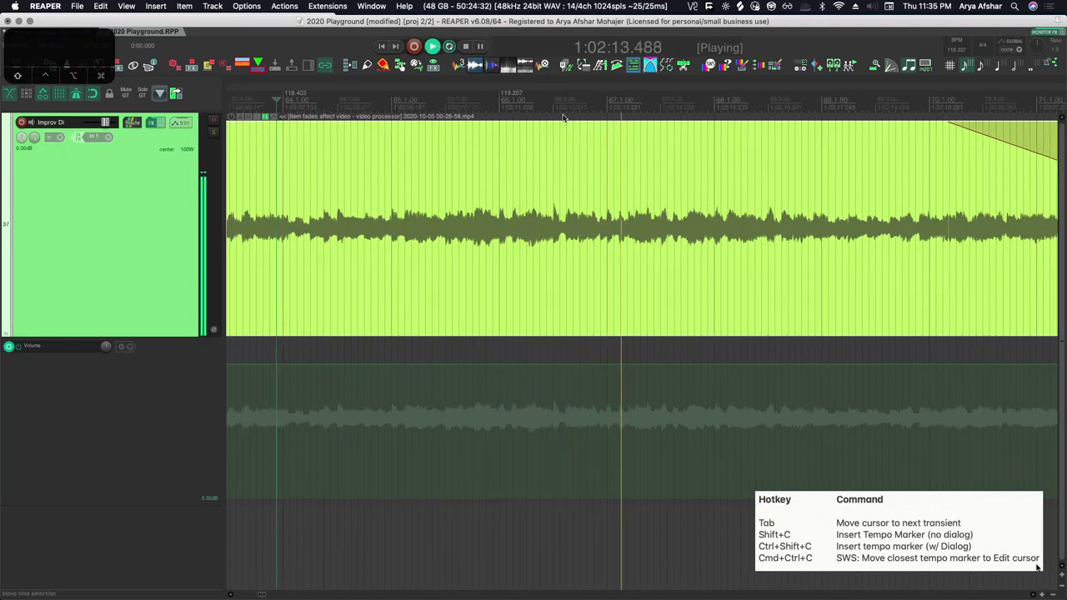
pyautogui.click(606, 98)
pyautogui.hotkey('shift', 'c')
pyautogui.scroll(2, 614, 142)
pyautogui.press('space')
pyautogui.press('space')
pyautogui.hscroll(3, 614, 142)
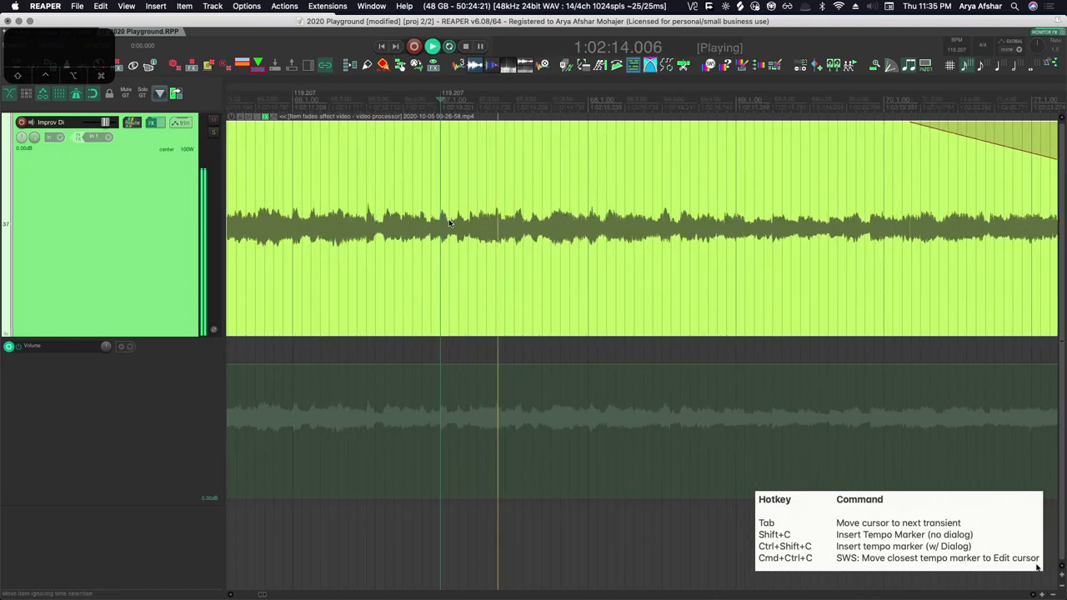
pyautogui.click(546, 103)
pyautogui.hotkey('shift', 'c')
# - Play on from measure 68, insert a tempo marker at measure 72.1.00, and move it slightly earlier to the nearest transient
pyautogui.hscroll(3, 550, 125)
pyautogui.press('space')
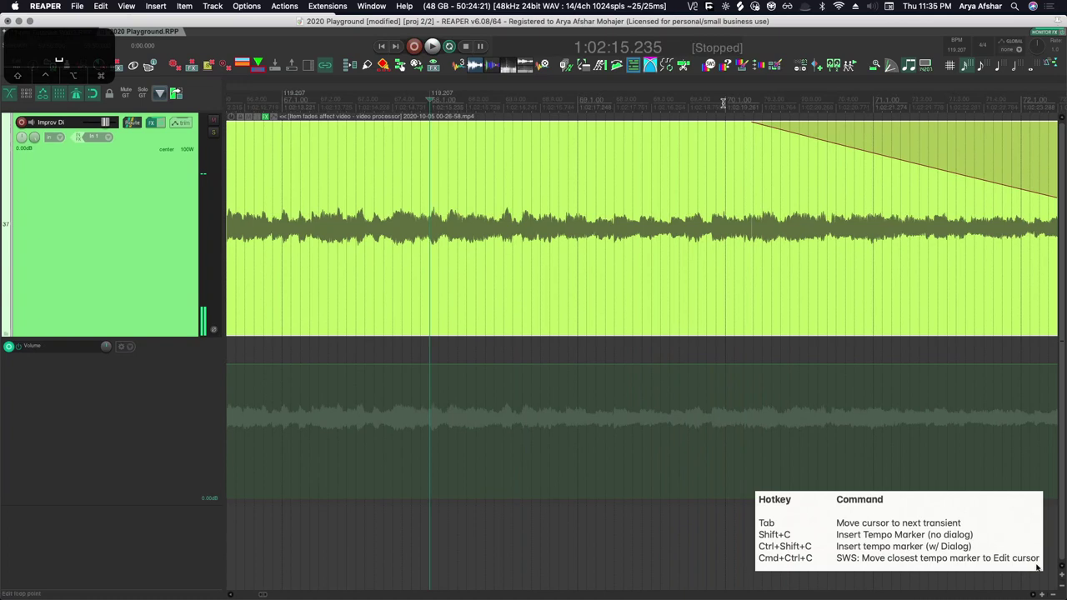
pyautogui.press('space')
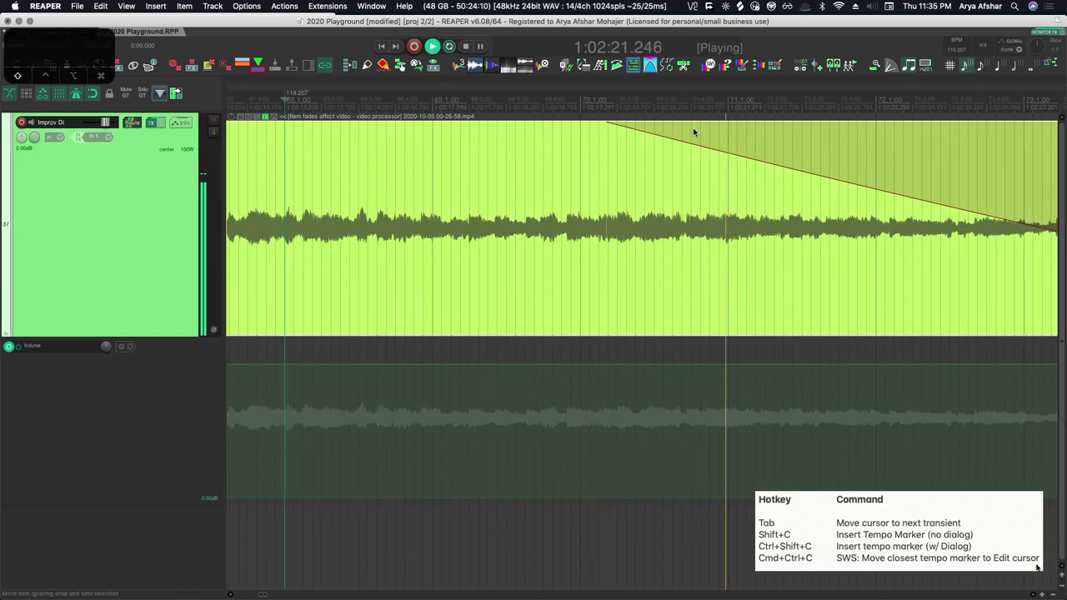
pyautogui.press('space')
pyautogui.click(833, 104)
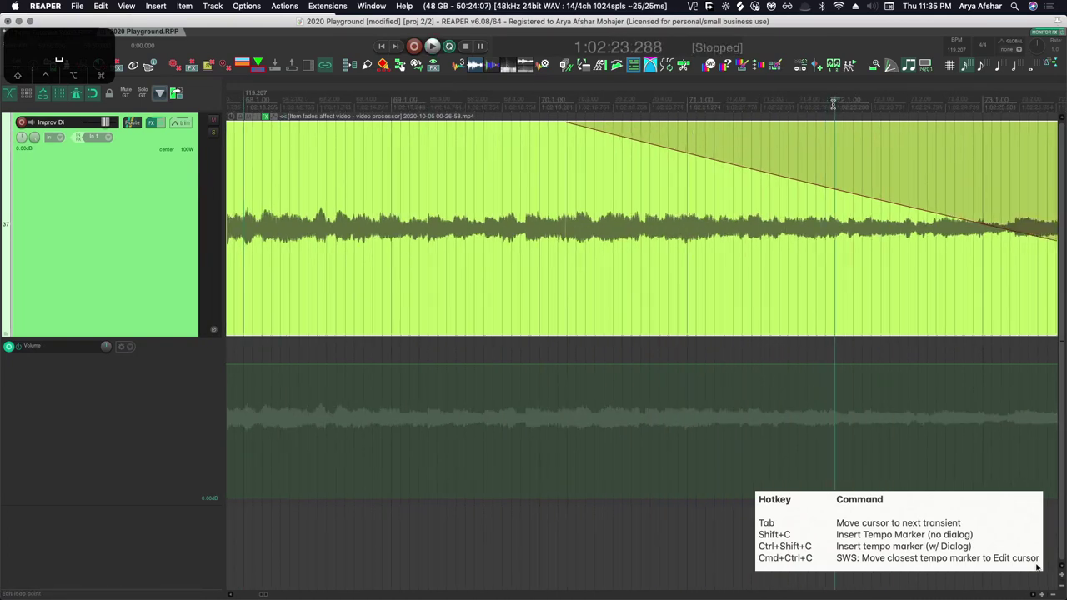
pyautogui.click(826, 217)
pyautogui.press('Tab')
pyautogui.press('ctrl+super+c')
pyautogui.click(381, 98)
pyautogui.press('space')
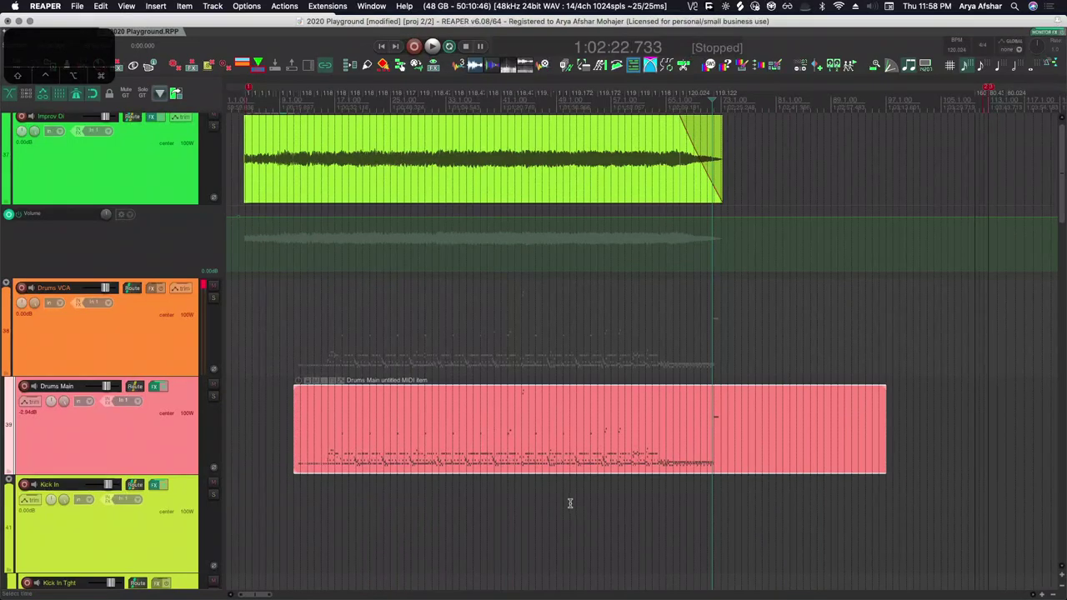
# - Play from marker 1, reset the Drums VCA clip indicator, and lower the Drums VCA volume to -4.87 dB
pyautogui.press('1')
pyautogui.press('space')
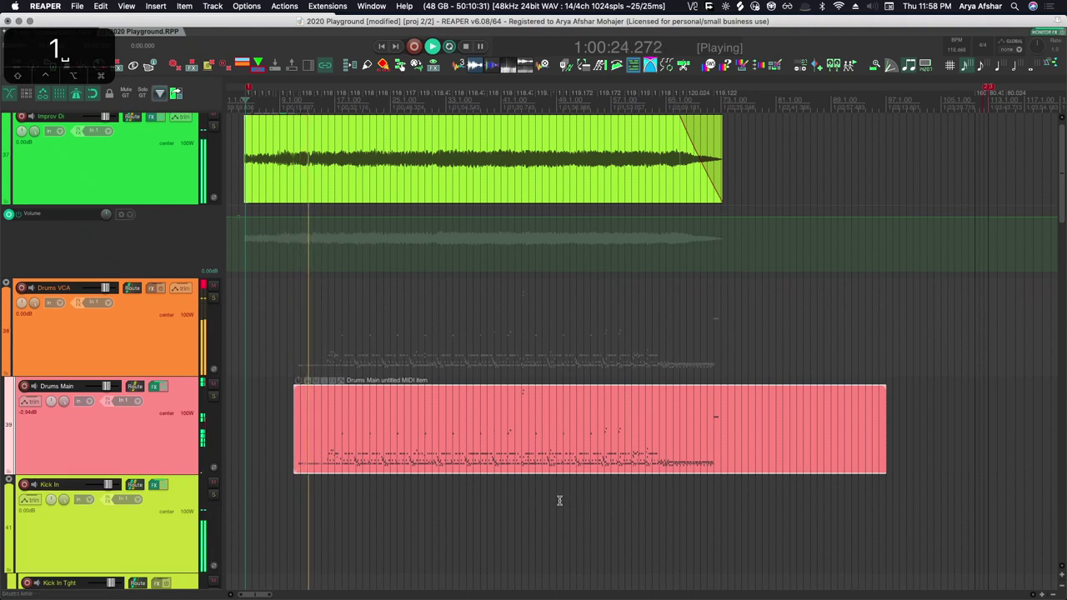
pyautogui.click(206, 285)
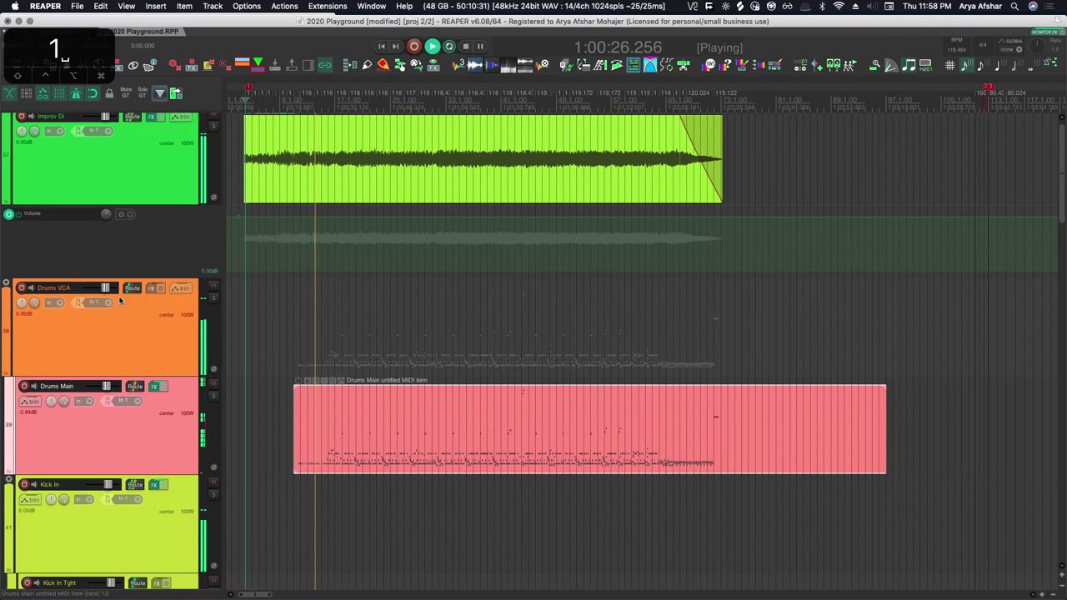
pyautogui.scroll(-10, 175, 365)
pyautogui.scroll(7, 187, 350)
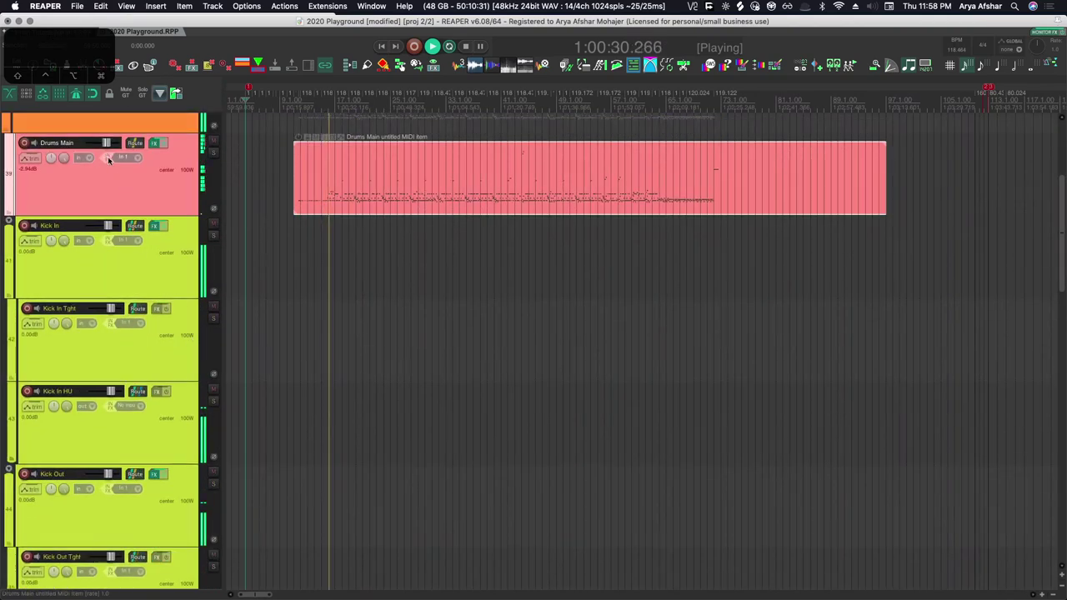
pyautogui.scroll(-5, 119, 174)
pyautogui.scroll(4, 124, 193)
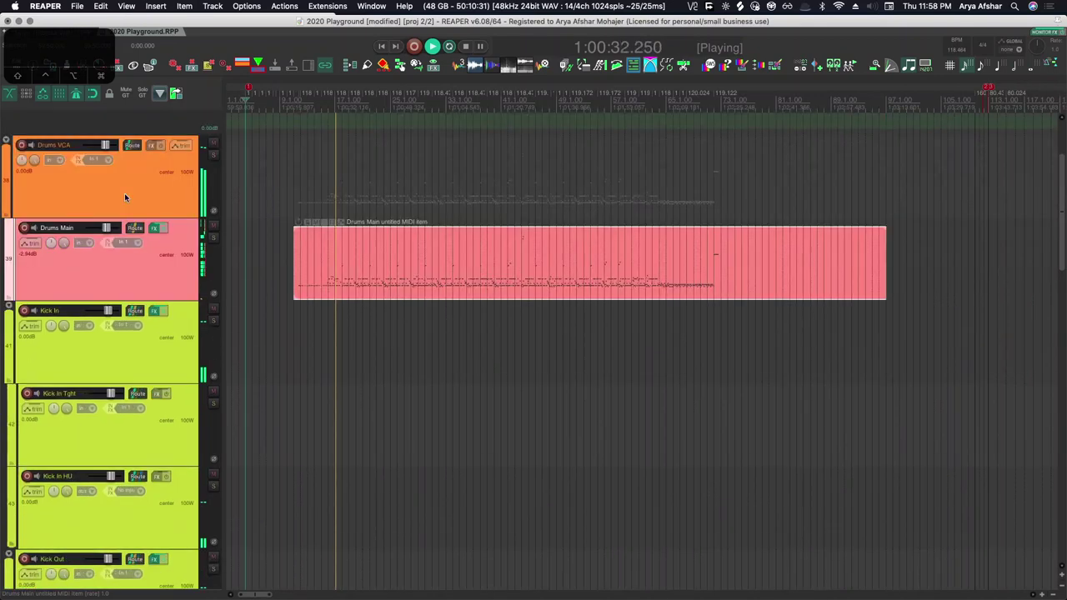
pyautogui.moveTo(105, 150); pyautogui.dragTo(105, 150)
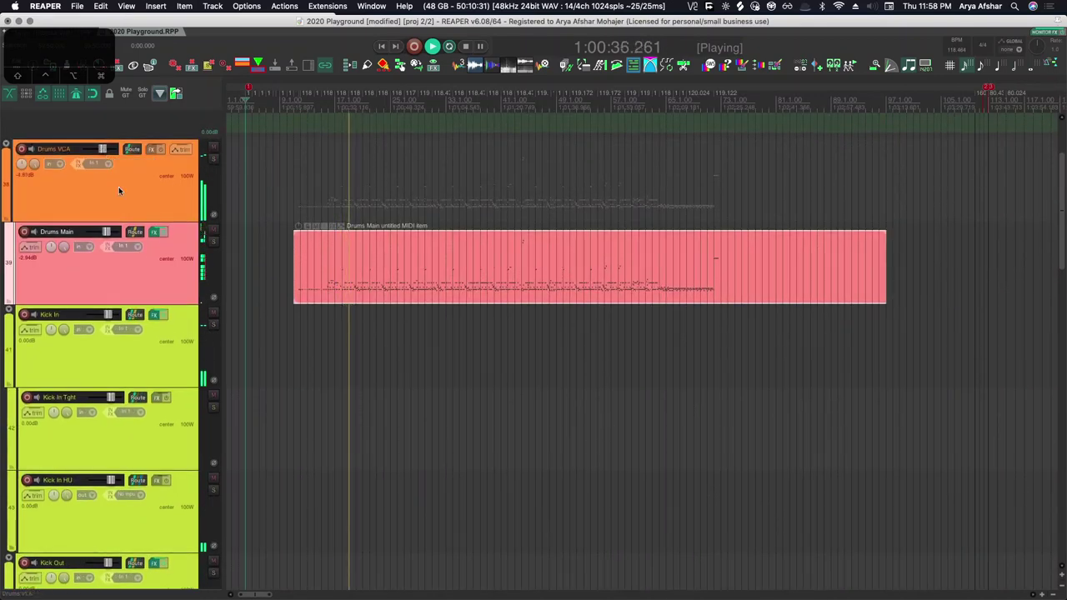
# - Lower the volume of the Snr OTT track slightly while the song keeps playing
pyautogui.scroll(2, 161, 299)
pyautogui.scroll(-7, 161, 299)
pyautogui.scroll(-4, 161, 299)
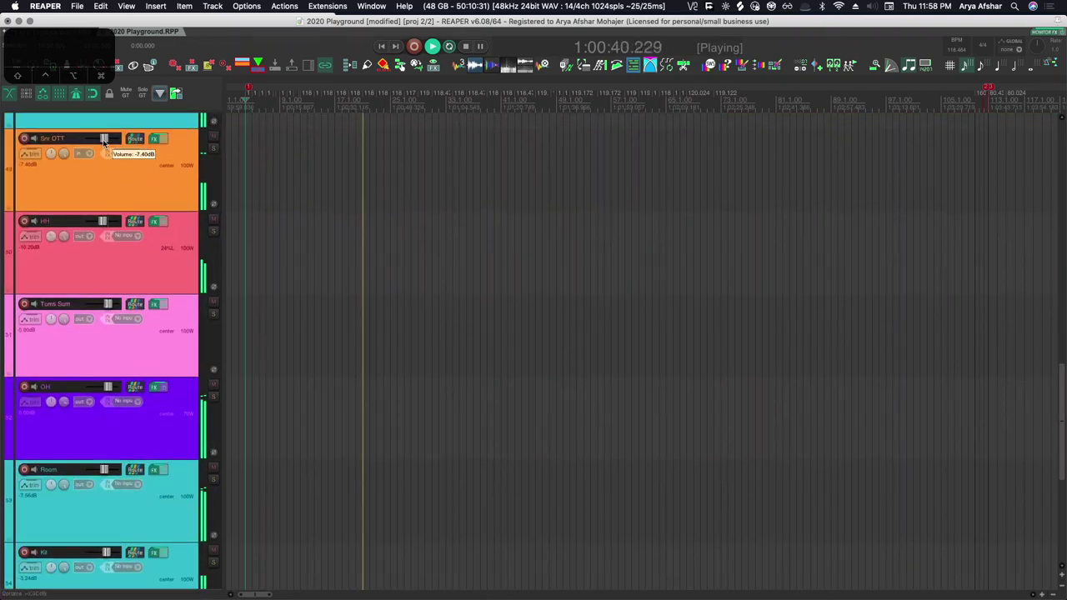
pyautogui.moveTo(104, 139); pyautogui.dragTo(101, 140)
# - Lower the Improv Di track's volume to about -1.9 dB and stop playback between measures 48 and 49
pyautogui.scroll(10, 308, 191)
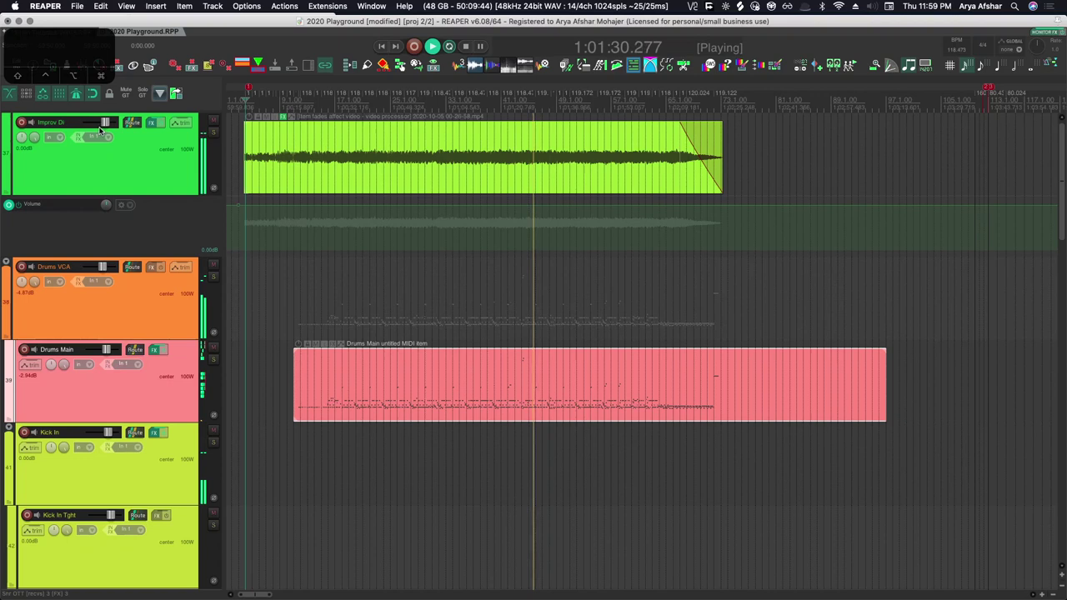
pyautogui.moveTo(106, 124)
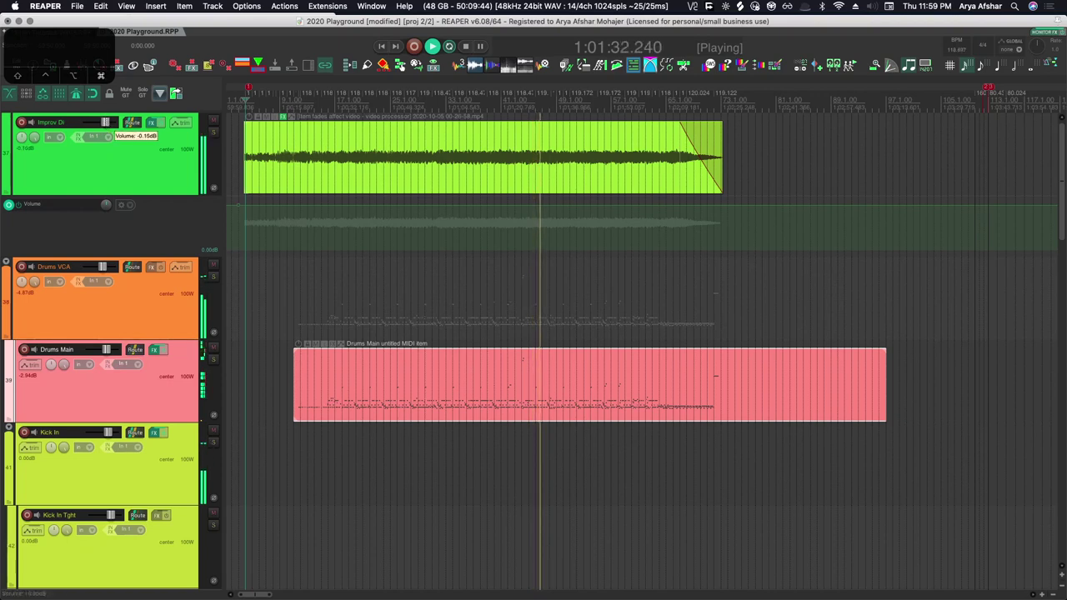
pyautogui.scroll(5, 471, 131)
pyautogui.press('space')
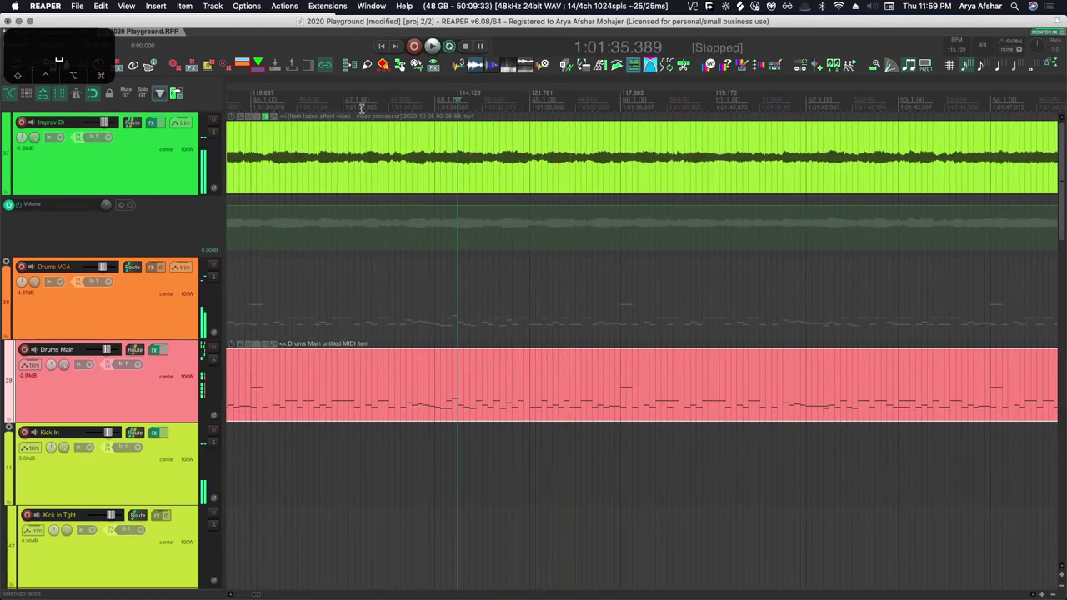
# - Replay the passage around measures 46 to 48 from several start points to compare the guitar's timing with the drums
pyautogui.click(252, 101)
pyautogui.press('space')
pyautogui.scroll(3, 375, 163)
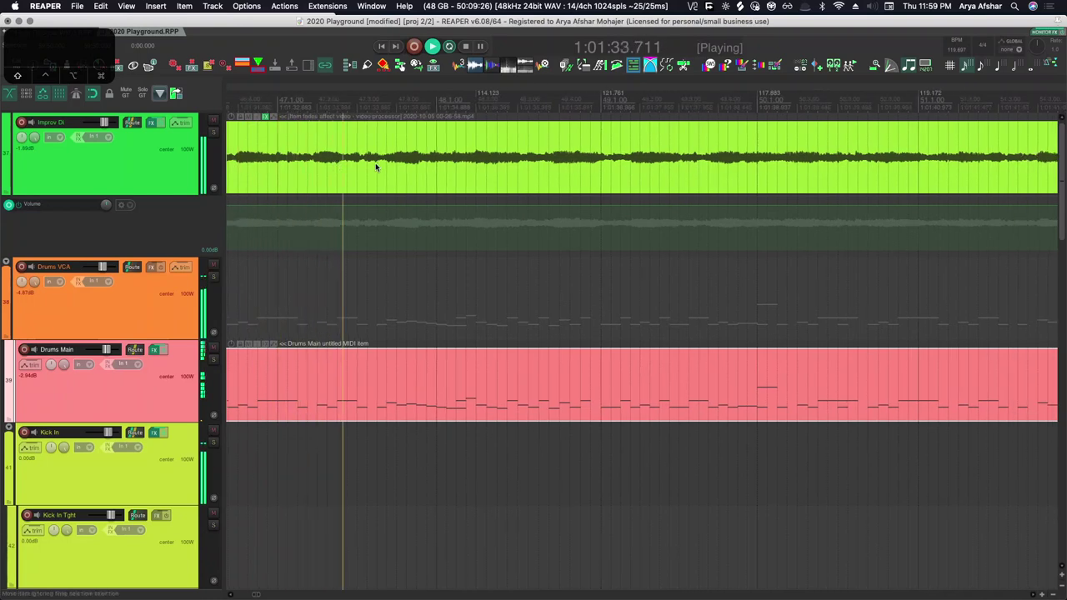
pyautogui.press('space')
pyautogui.click(258, 103)
pyautogui.press('space')
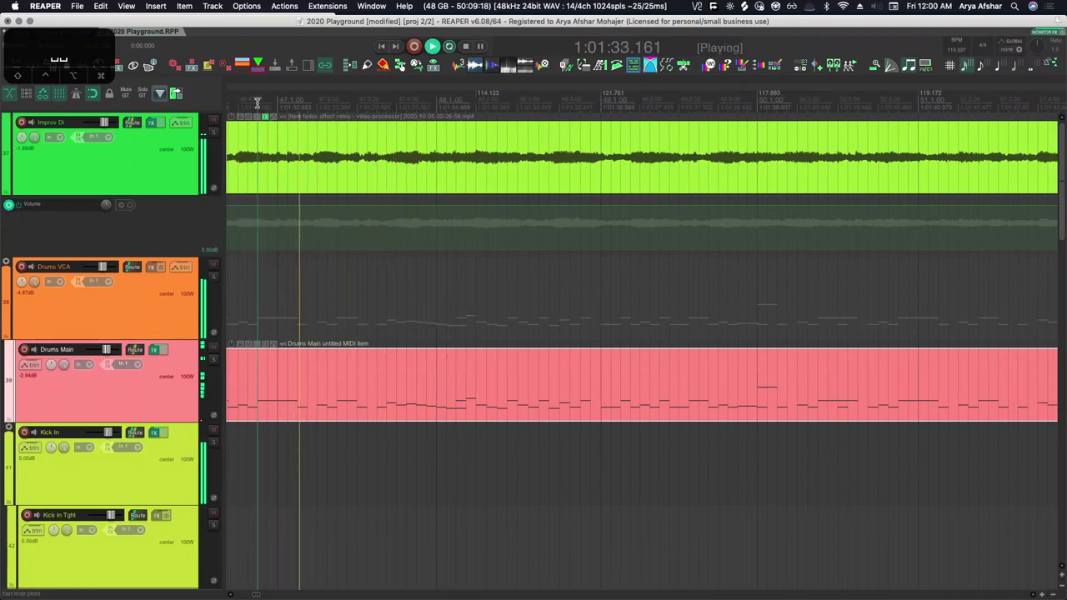
pyautogui.press('space')
pyautogui.click(275, 103)
pyautogui.hscroll(-5, 288, 102)
pyautogui.click(301, 102)
pyautogui.press('space')
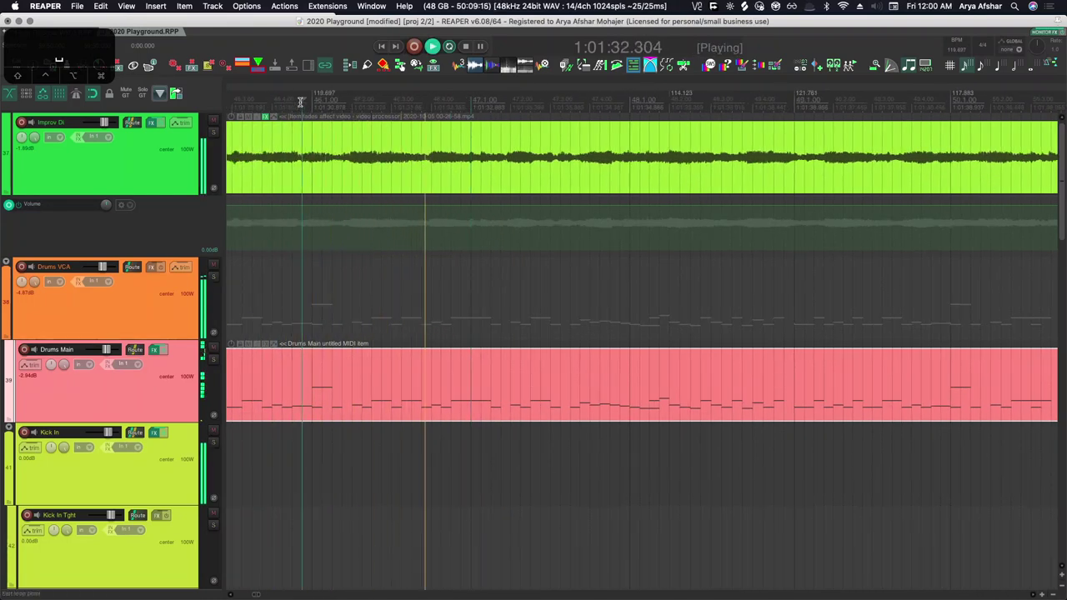
# - Insert a tempo marker at measure 47.1.00 and replay from it to check the downbeat
pyautogui.press('space')
pyautogui.click(469, 102)
pyautogui.press('space')
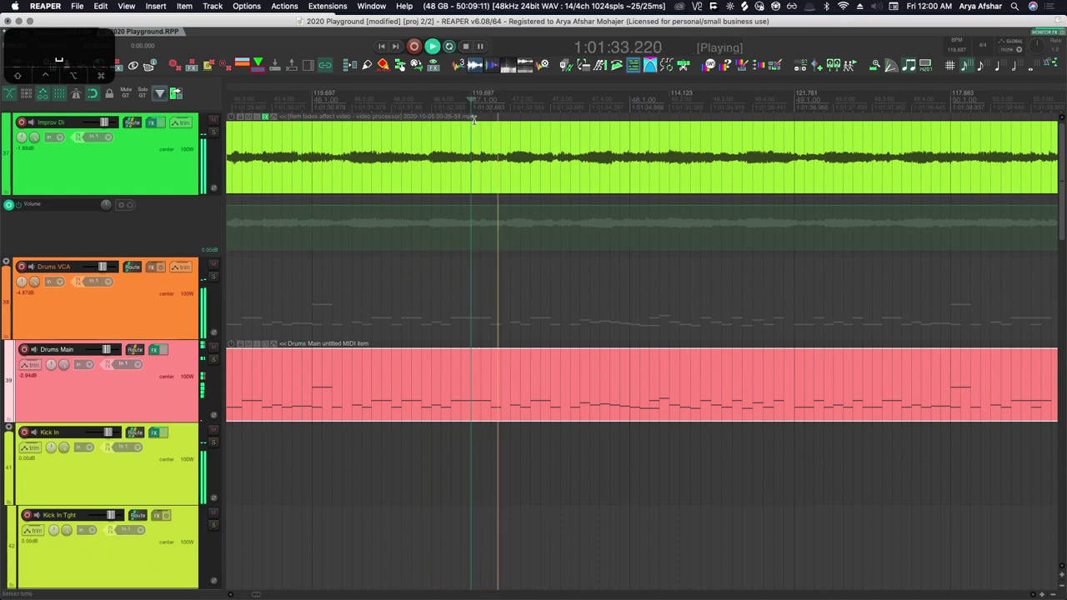
pyautogui.press('space')
pyautogui.press('space')
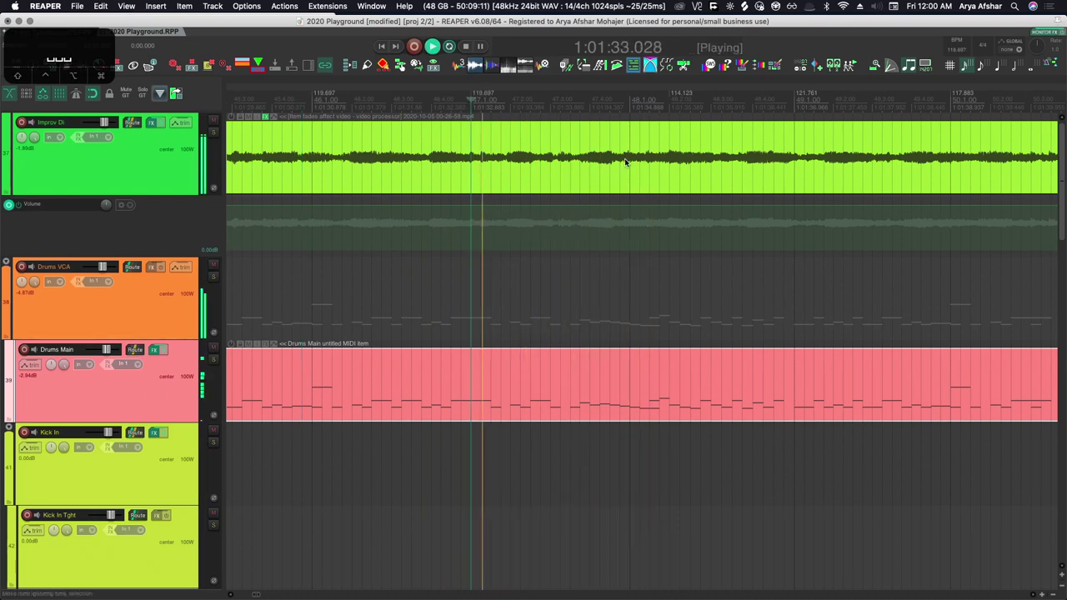
pyautogui.press('space')
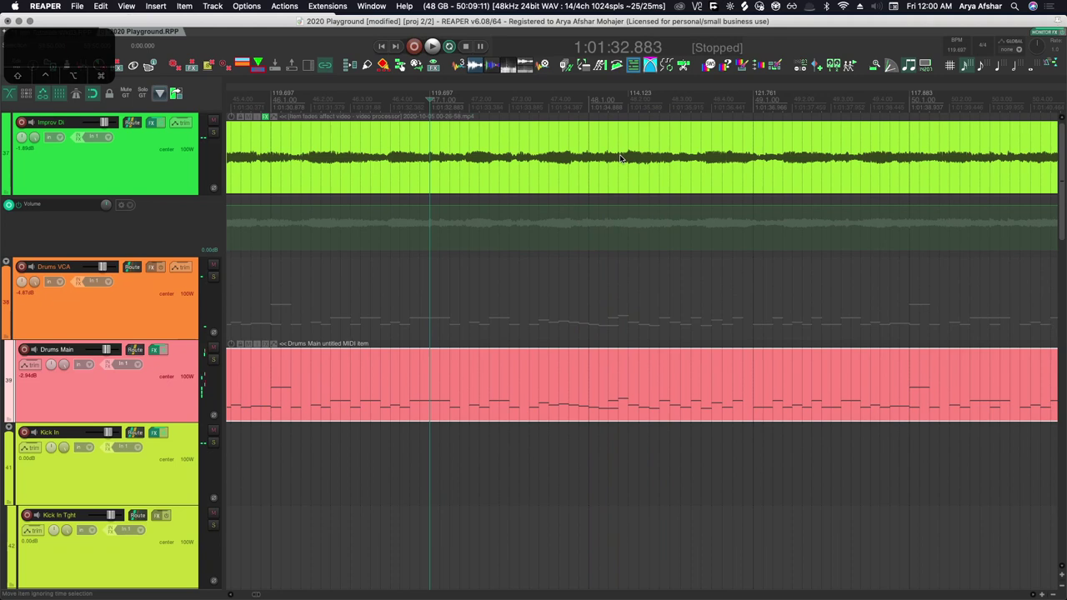
# - Replay from just before measure 48 to locate where the guitar and drums drift apart ahead of measure 49
pyautogui.click(570, 102)
pyautogui.press('space')
pyautogui.press('space')
pyautogui.hscroll(1, 581, 121)
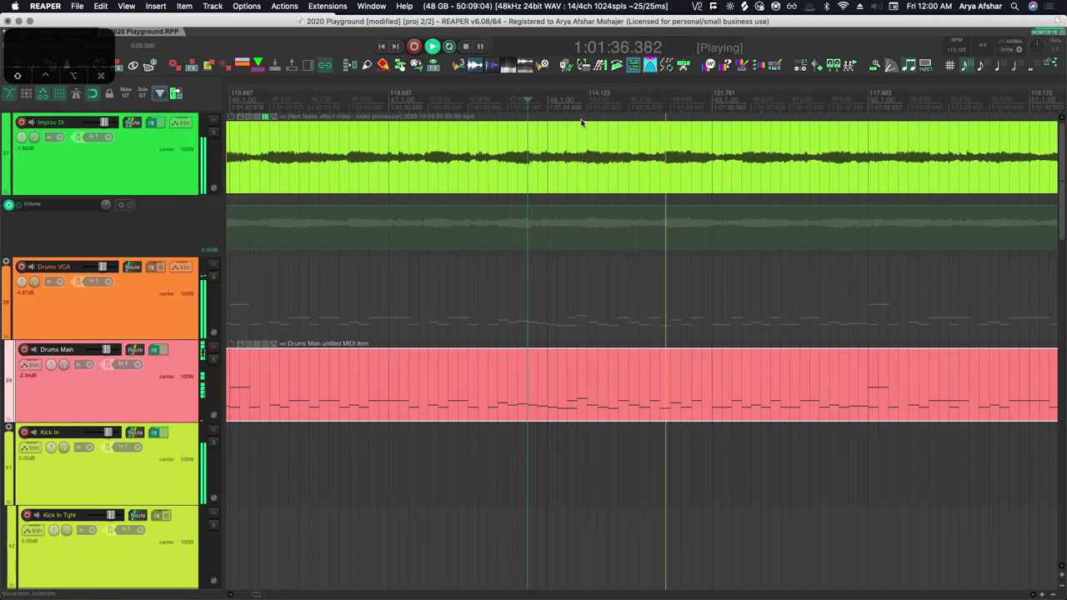
pyautogui.press('space')
pyautogui.press('space')
pyautogui.scroll(3, 636, 153)
pyautogui.press('space')
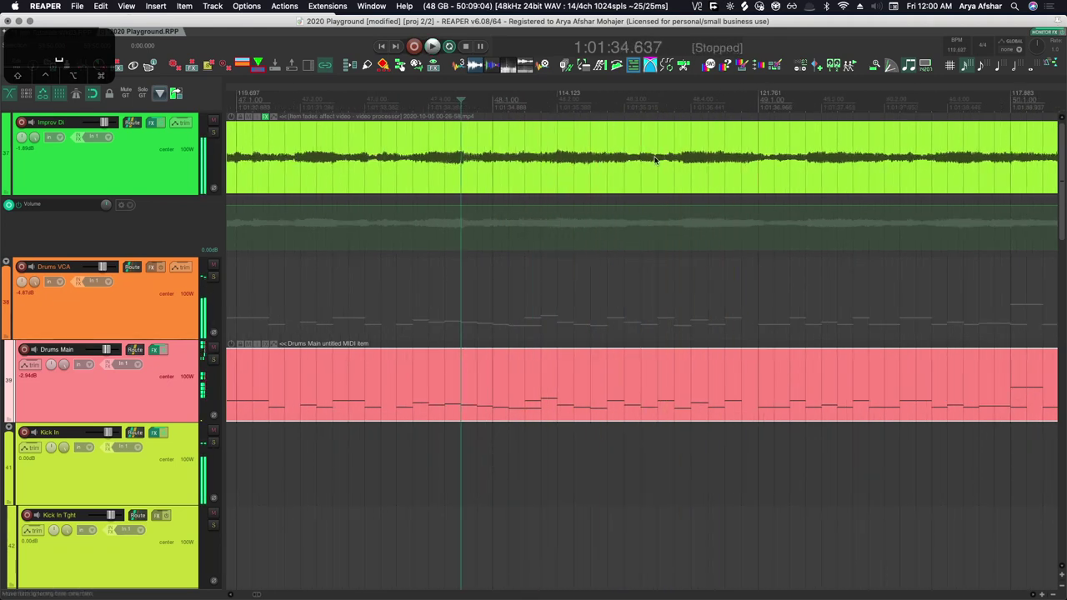
# - Insert a tempo marker at 48.4.00, move it slightly earlier to the guitar transient, and replay from just after measure 48
pyautogui.click(690, 105)
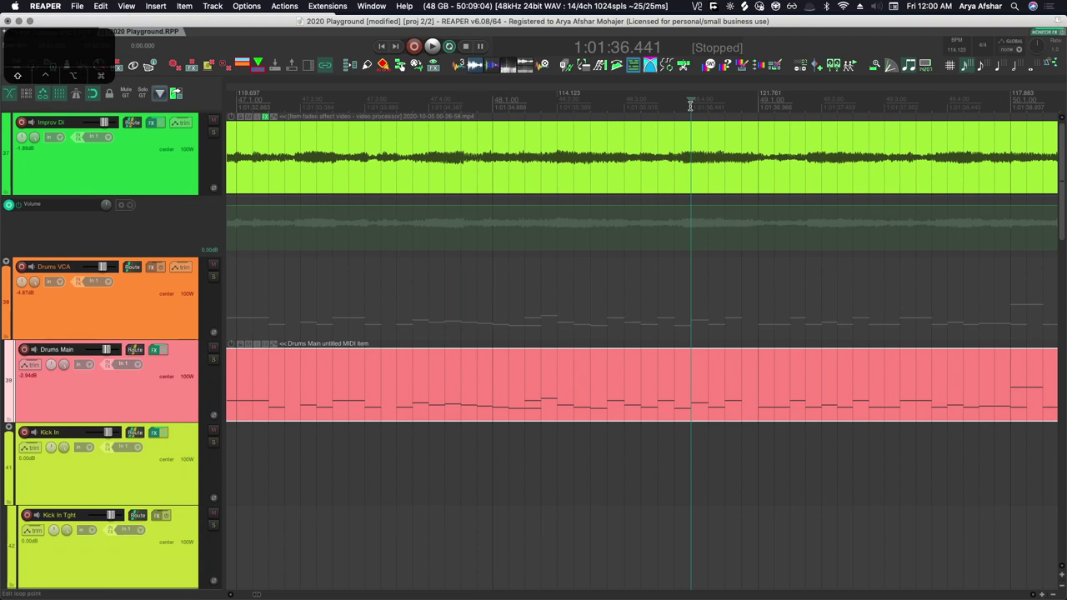
pyautogui.click(675, 144)
pyautogui.press('Tab')
pyautogui.press('Tab')
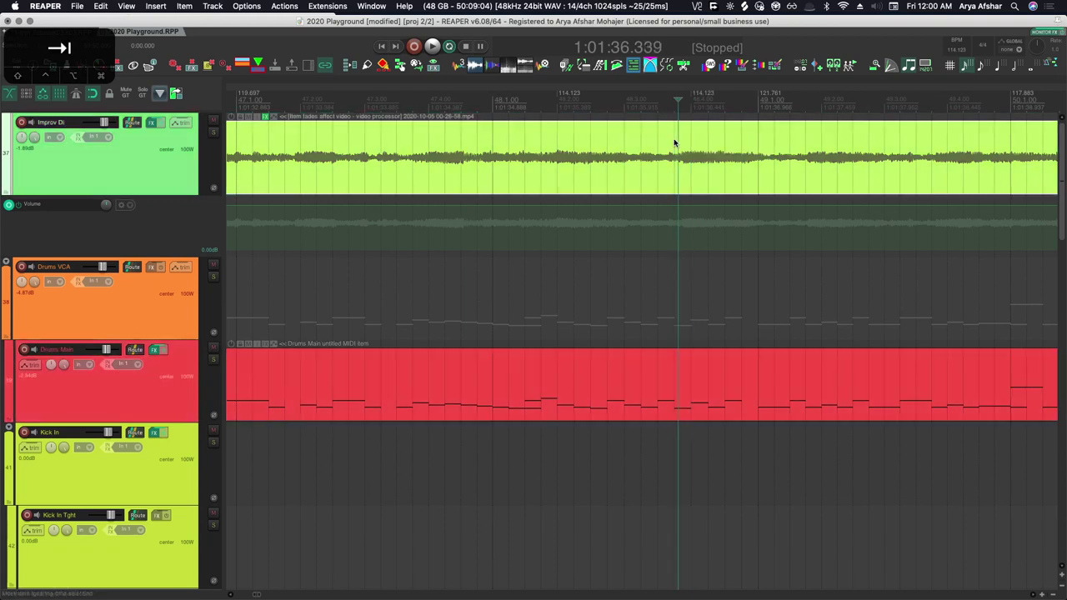
pyautogui.press('ctrl+super+c')
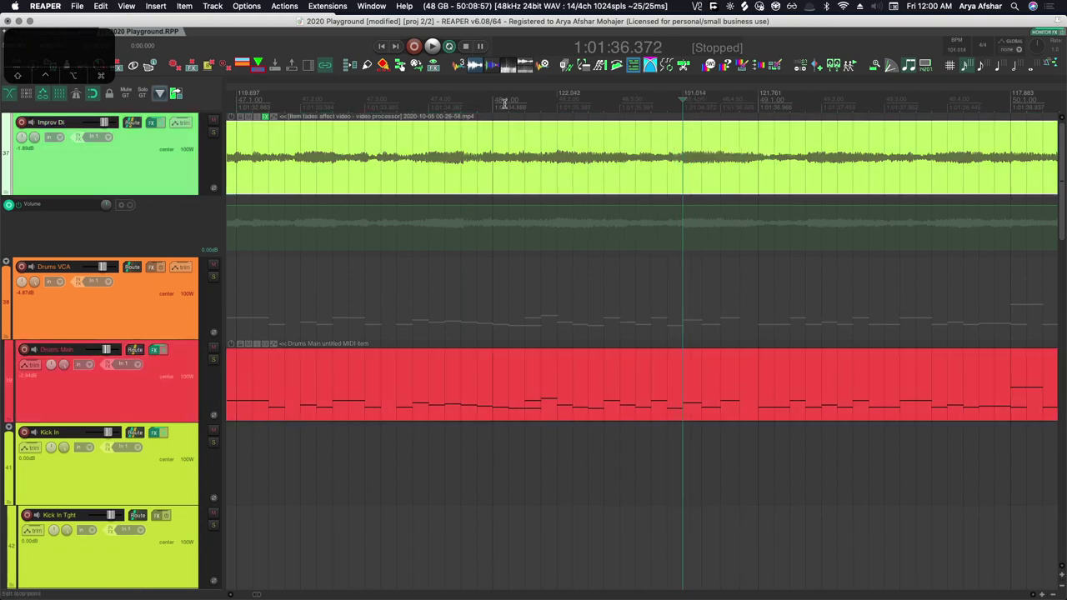
pyautogui.click(504, 104)
pyautogui.press('space')
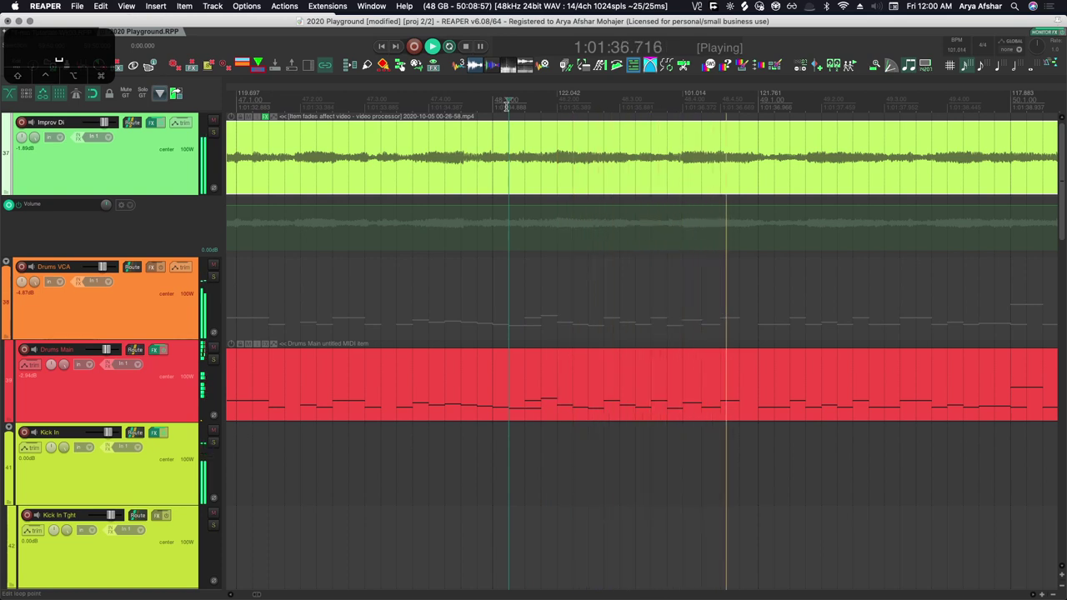
pyautogui.press('space')
# - Play from just before 48.4.00 and move the tempo marker at measure 49.1.00 slightly earlier to the nearest transient
pyautogui.hscroll(3, 740, 173)
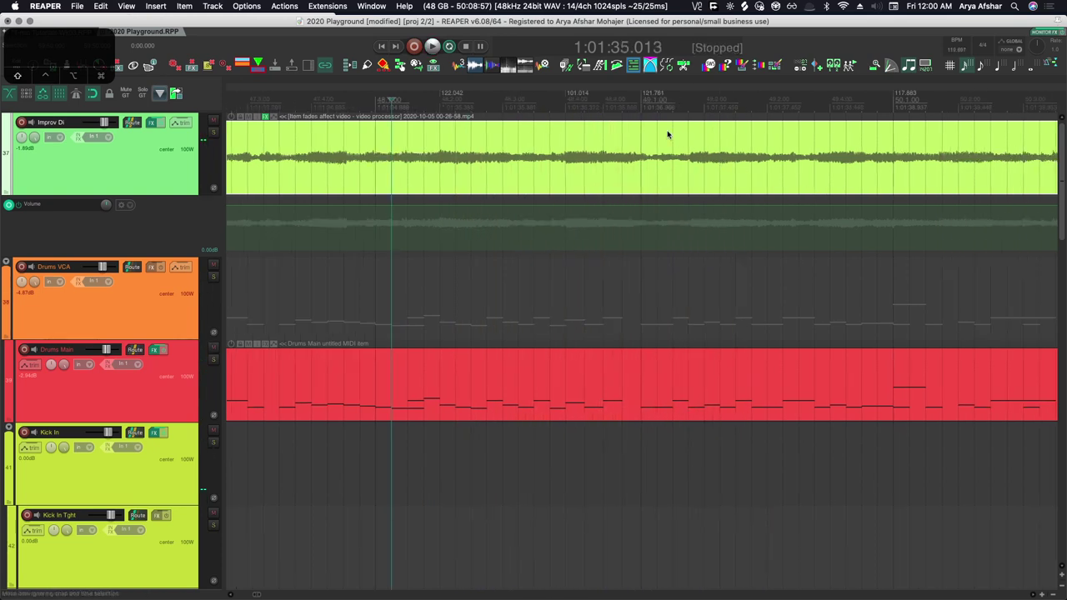
pyautogui.hscroll(1, 667, 134)
pyautogui.click(509, 104)
pyautogui.press('space')
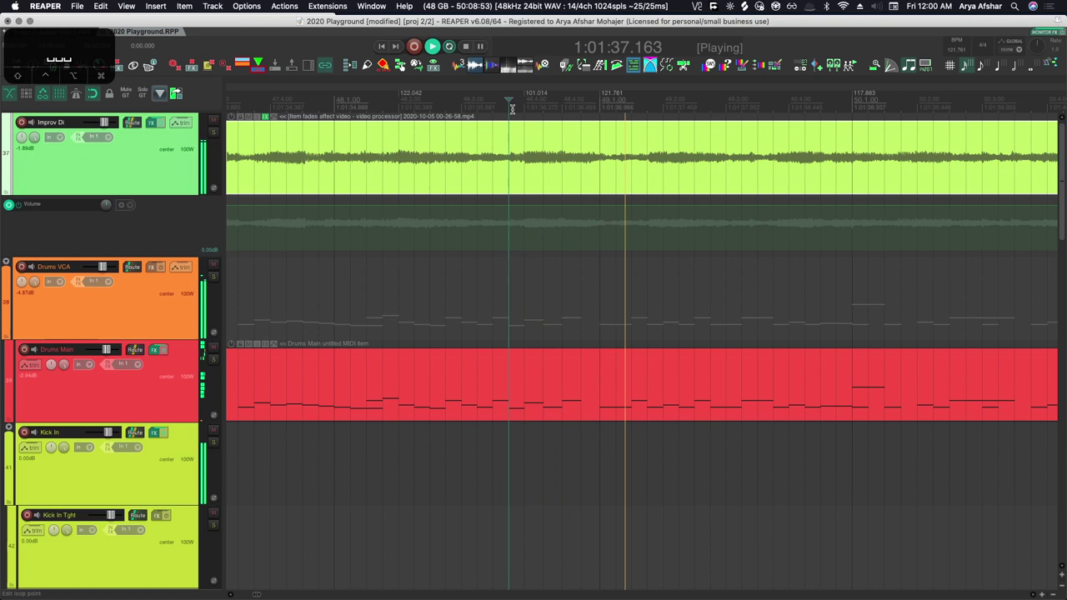
pyautogui.press('space')
pyautogui.press('Tab')
pyautogui.press('Tab')
pyautogui.press('Tab')
pyautogui.press('Tab')
pyautogui.press('Tab')
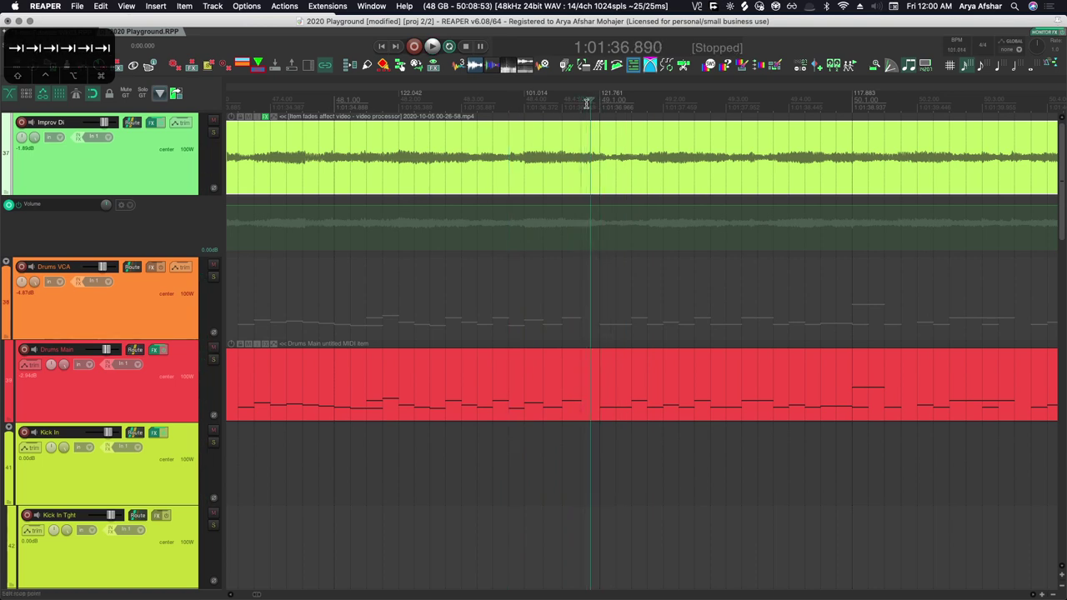
pyautogui.press('g')
# - Replay into measure 49, insert a tempo marker at 49.2.00, and move it slightly earlier to the next guitar transient
pyautogui.click(494, 103)
pyautogui.press('space')
pyautogui.press('space')
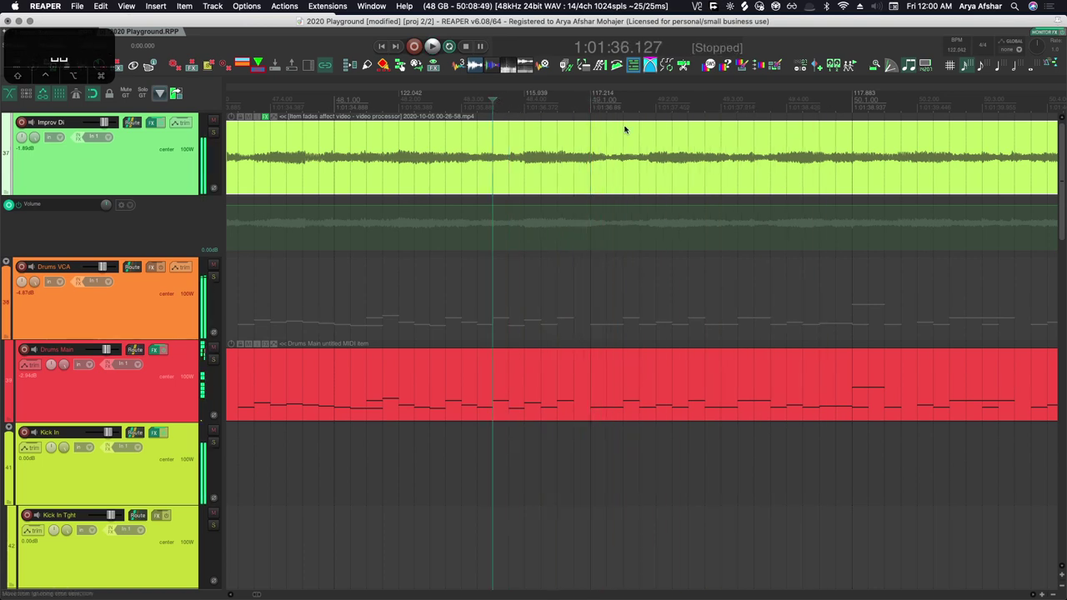
pyautogui.press('space')
pyautogui.press('space')
pyautogui.click(656, 102)
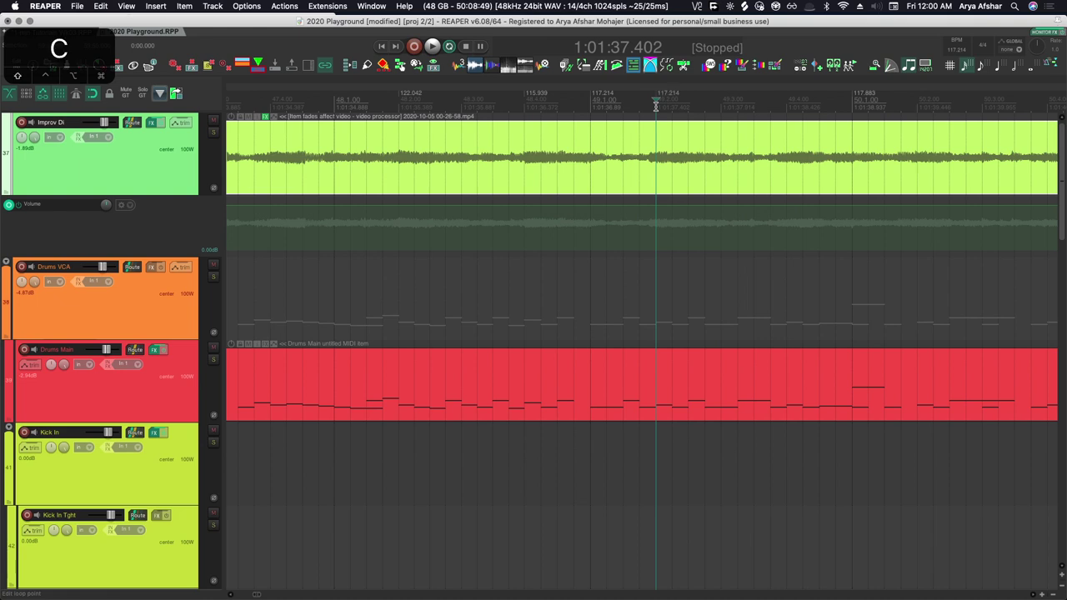
pyautogui.click(640, 107)
pyautogui.press('Tab')
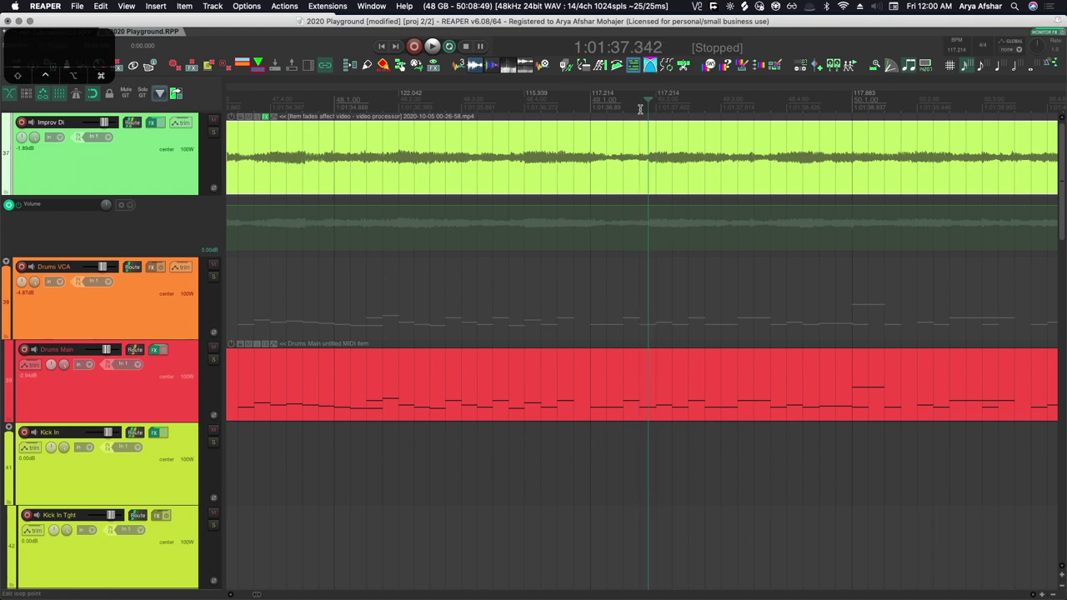
pyautogui.press('g')
# - Play the rest of the song through to the guitar's fade-out to check the drums against the tempo map
pyautogui.press('space')
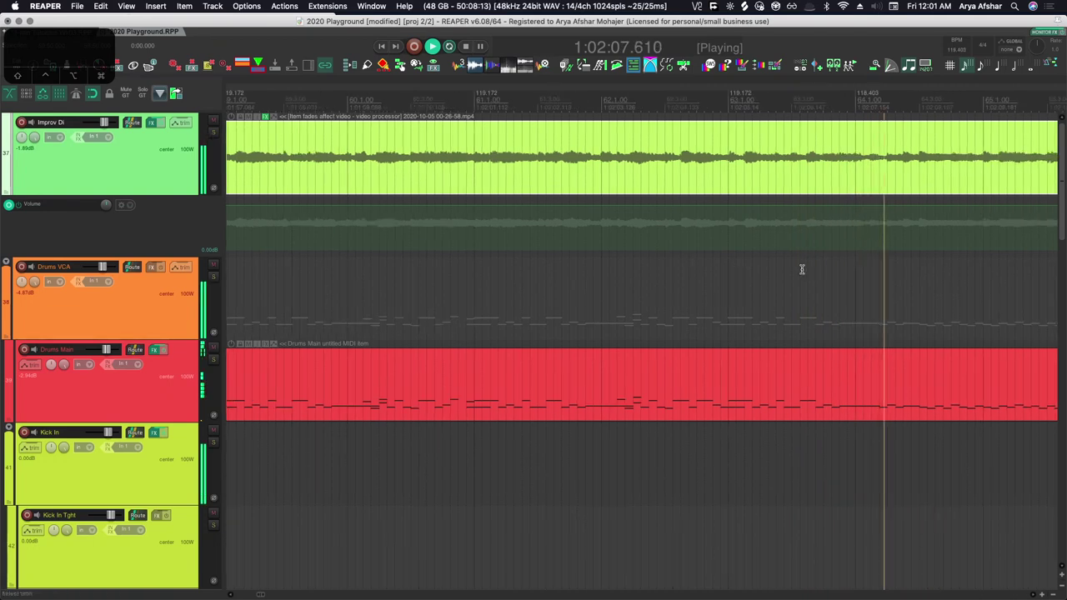
pyautogui.scroll(-4, 798, 280)
pyautogui.scroll(-3, 798, 279)
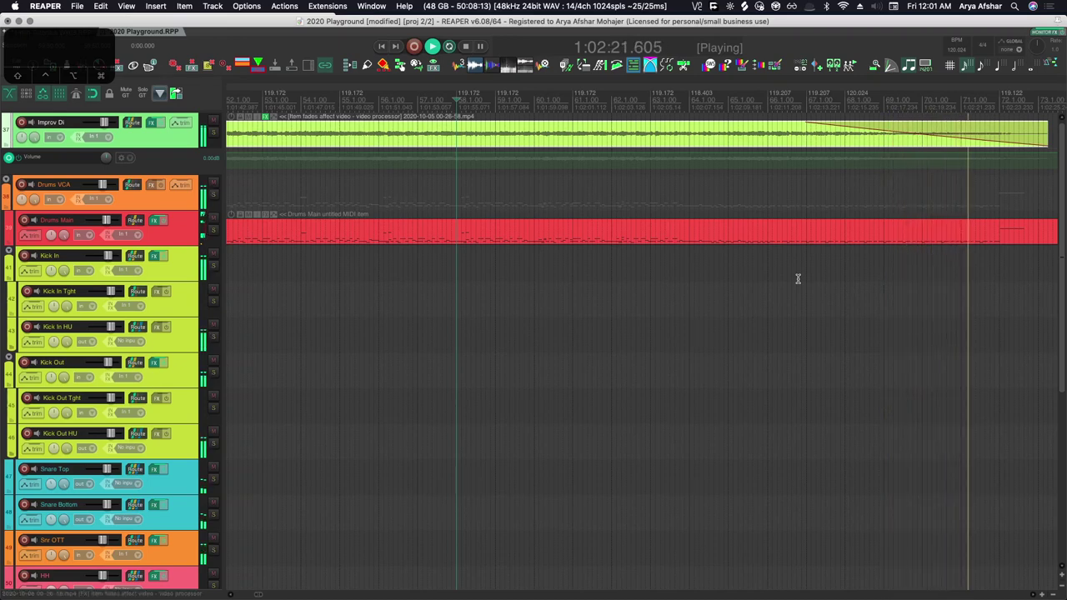
pyautogui.hscroll(3, 801, 290)
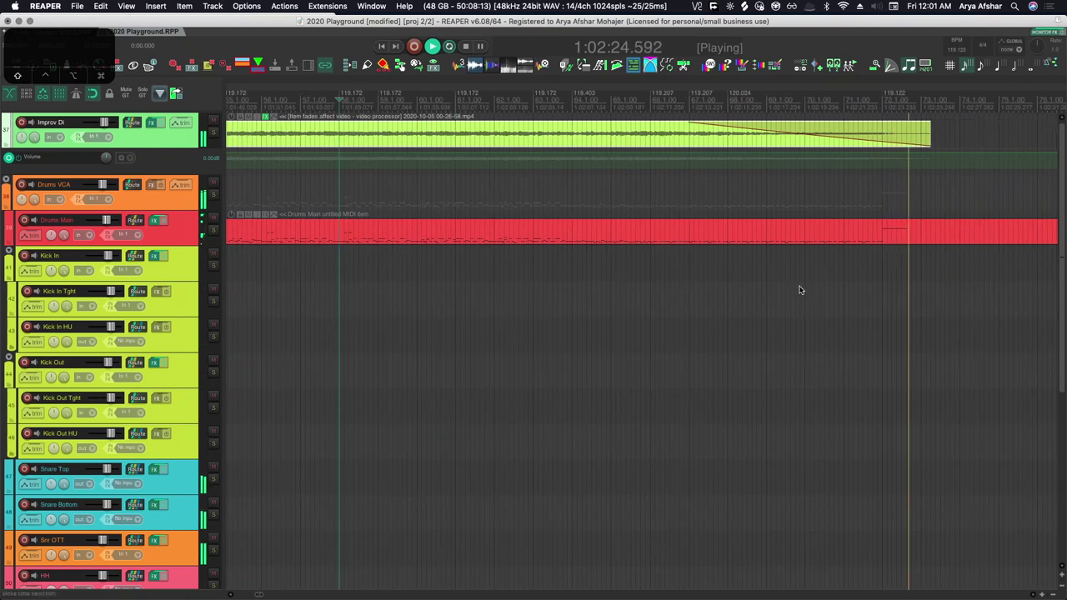
pyautogui.hscroll(3, 800, 290)
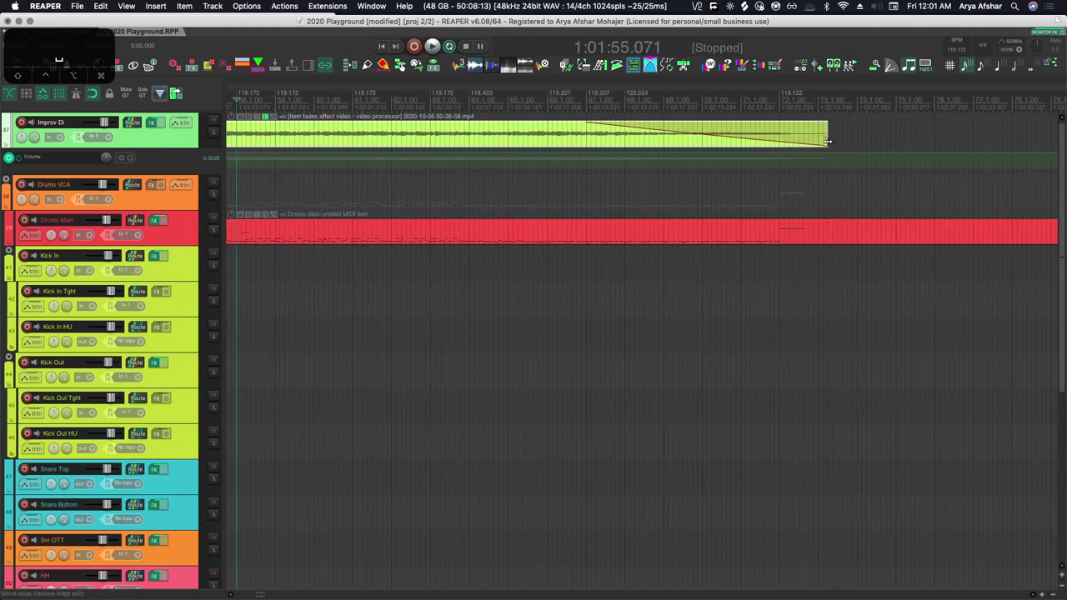
# - Extend the end of the Improv Di item and its fade-out to about measure 93 while playing the ending
pyautogui.moveTo(827, 141); pyautogui.dragTo(1021, 147)
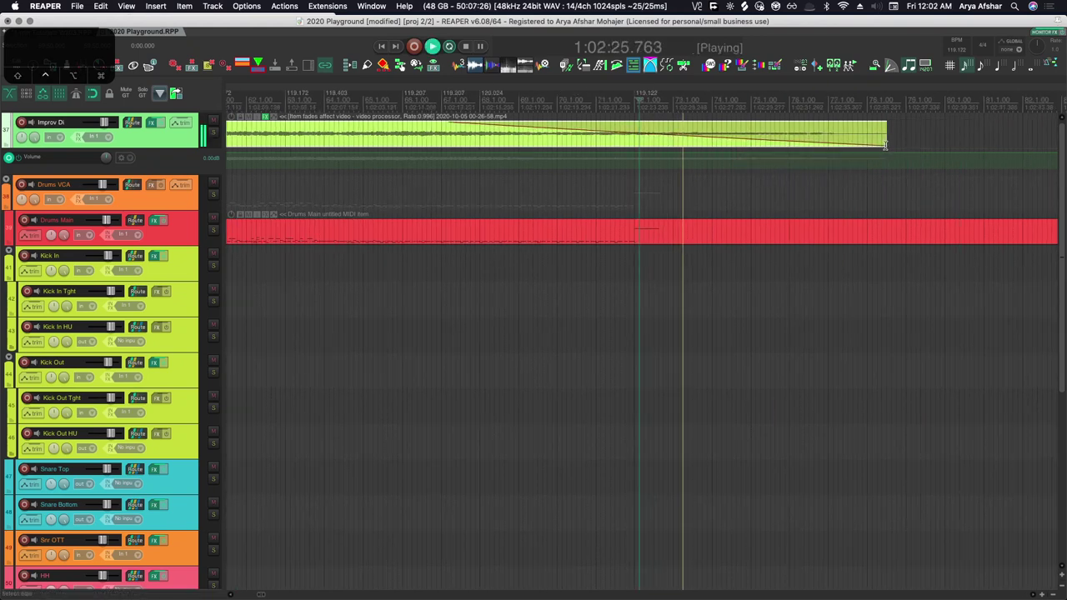
pyautogui.moveTo(886, 143); pyautogui.dragTo(1017, 143)
pyautogui.scroll(-3, 695, 268)
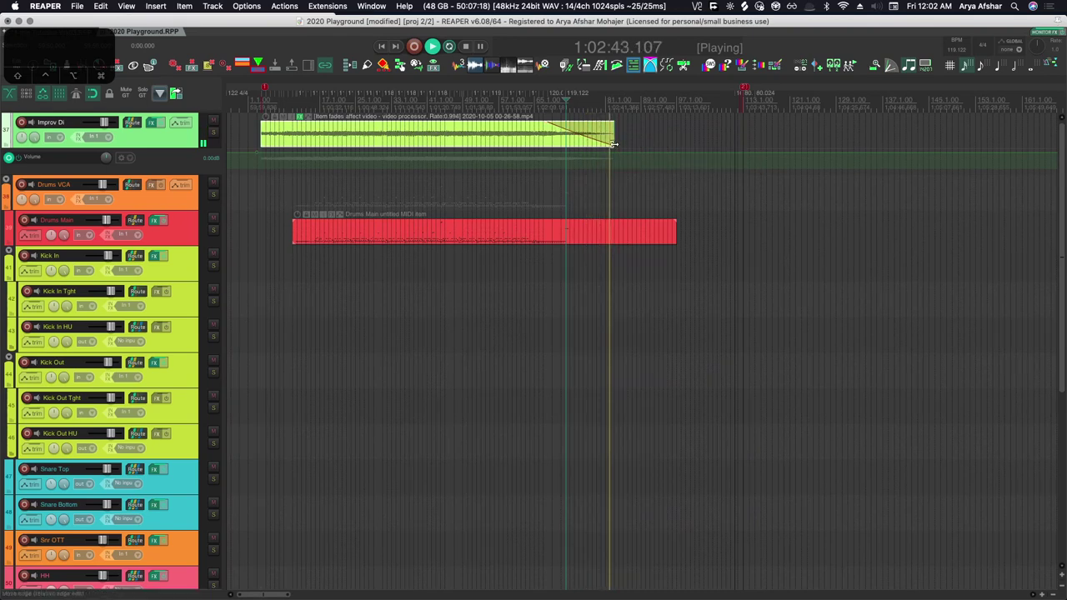
pyautogui.moveTo(608, 144); pyautogui.dragTo(660, 146)
pyautogui.scroll(3, 640, 149)
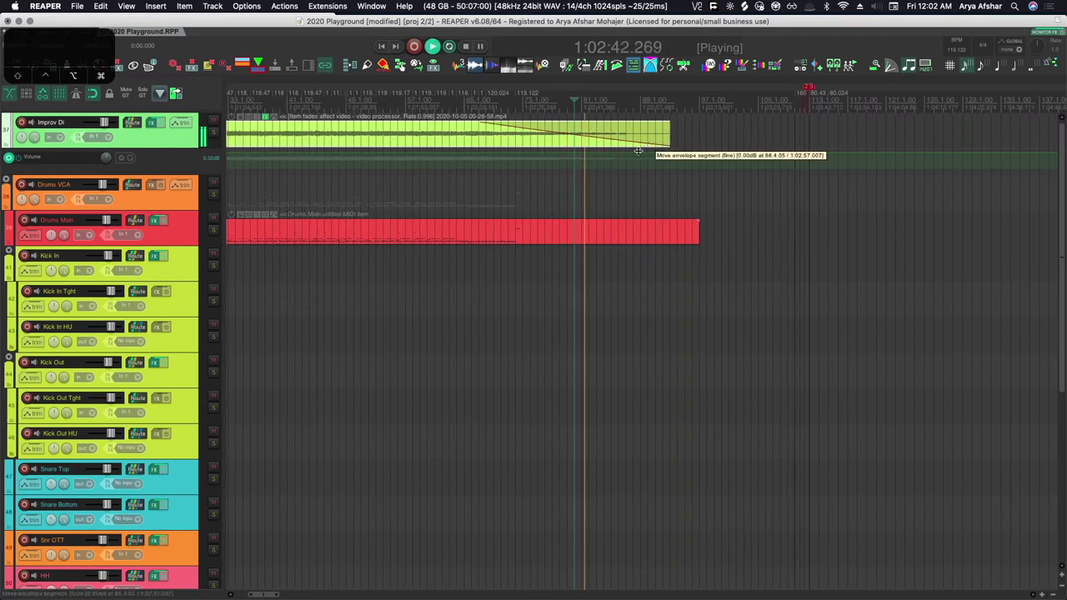